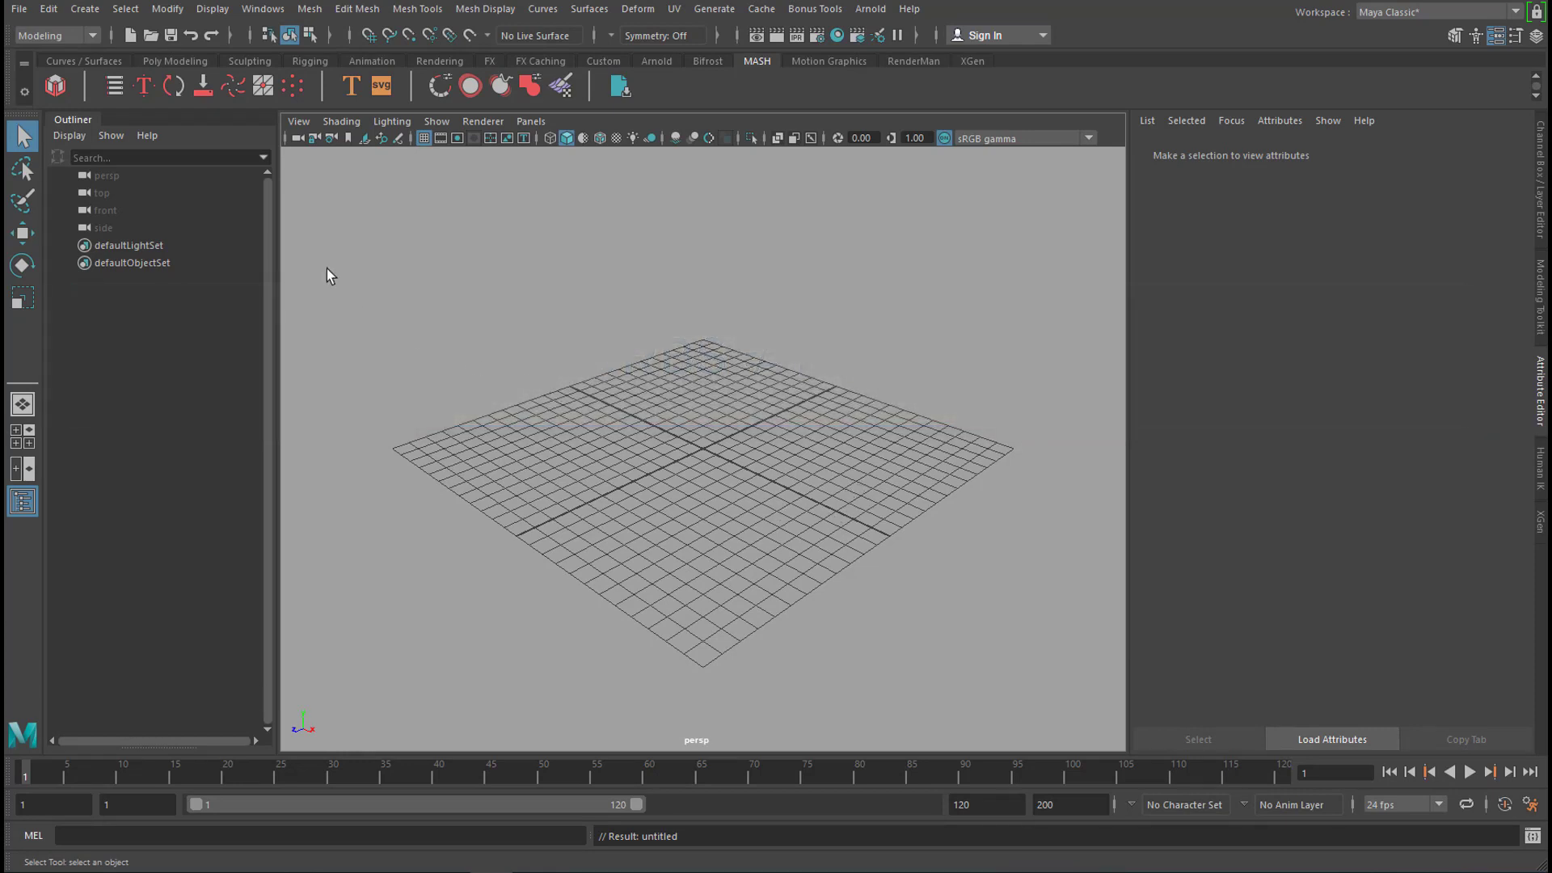
Draw three freehand wavy curves side by side across the grid with the Pencil Curve tool.
click(88, 61)
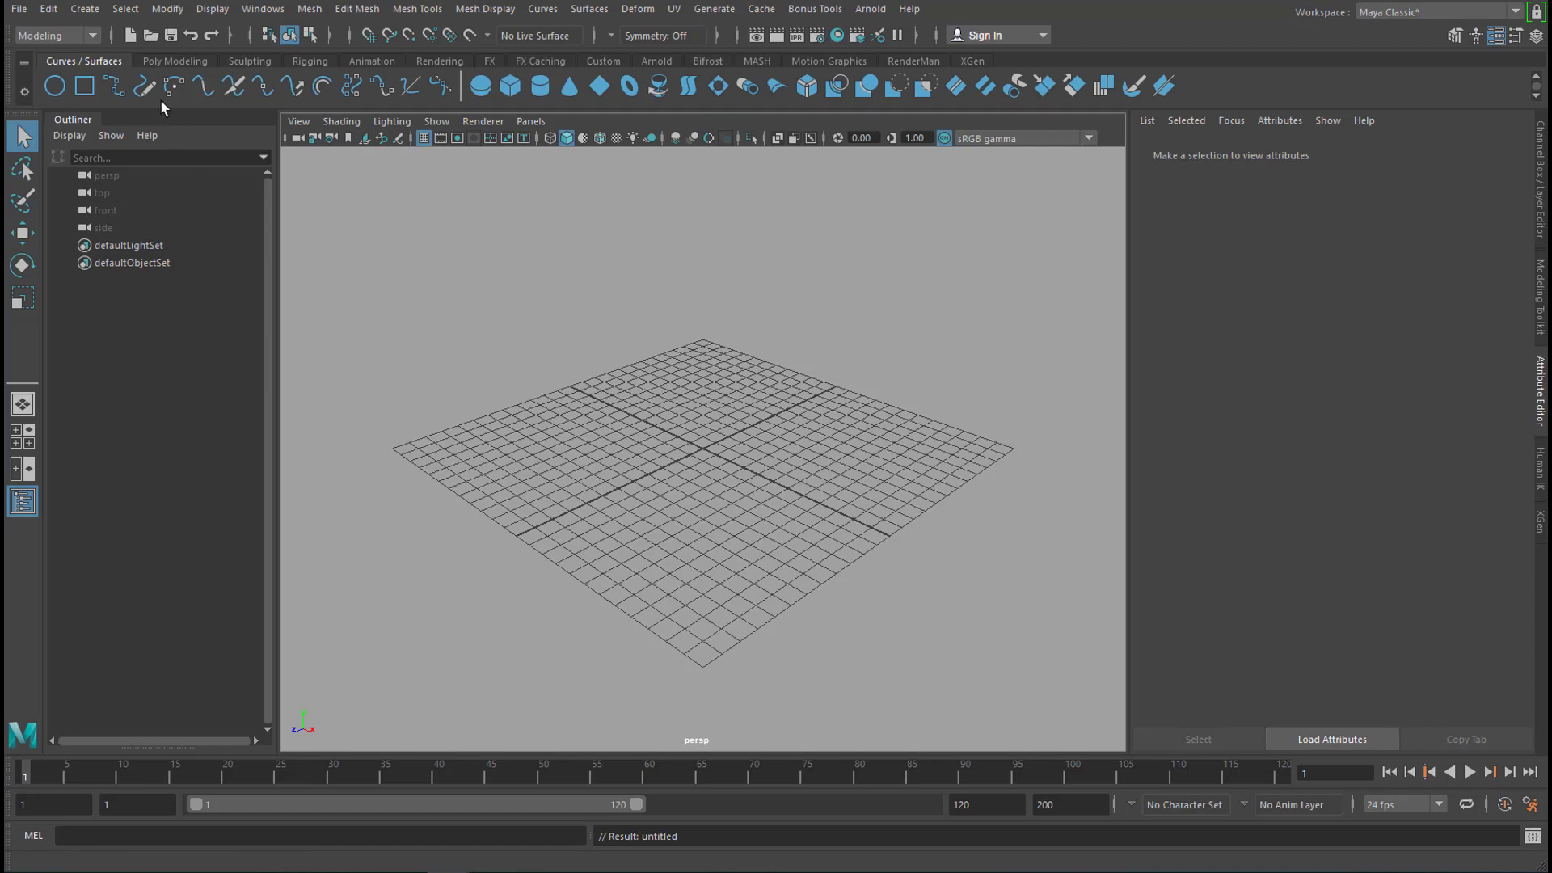
key(y)
drag(533, 477, 736, 607)
mouse_move(574, 399)
mouse_down()
mouse_move(680, 504)
mouse_move(802, 540)
mouse_up()
drag(666, 352, 914, 462)
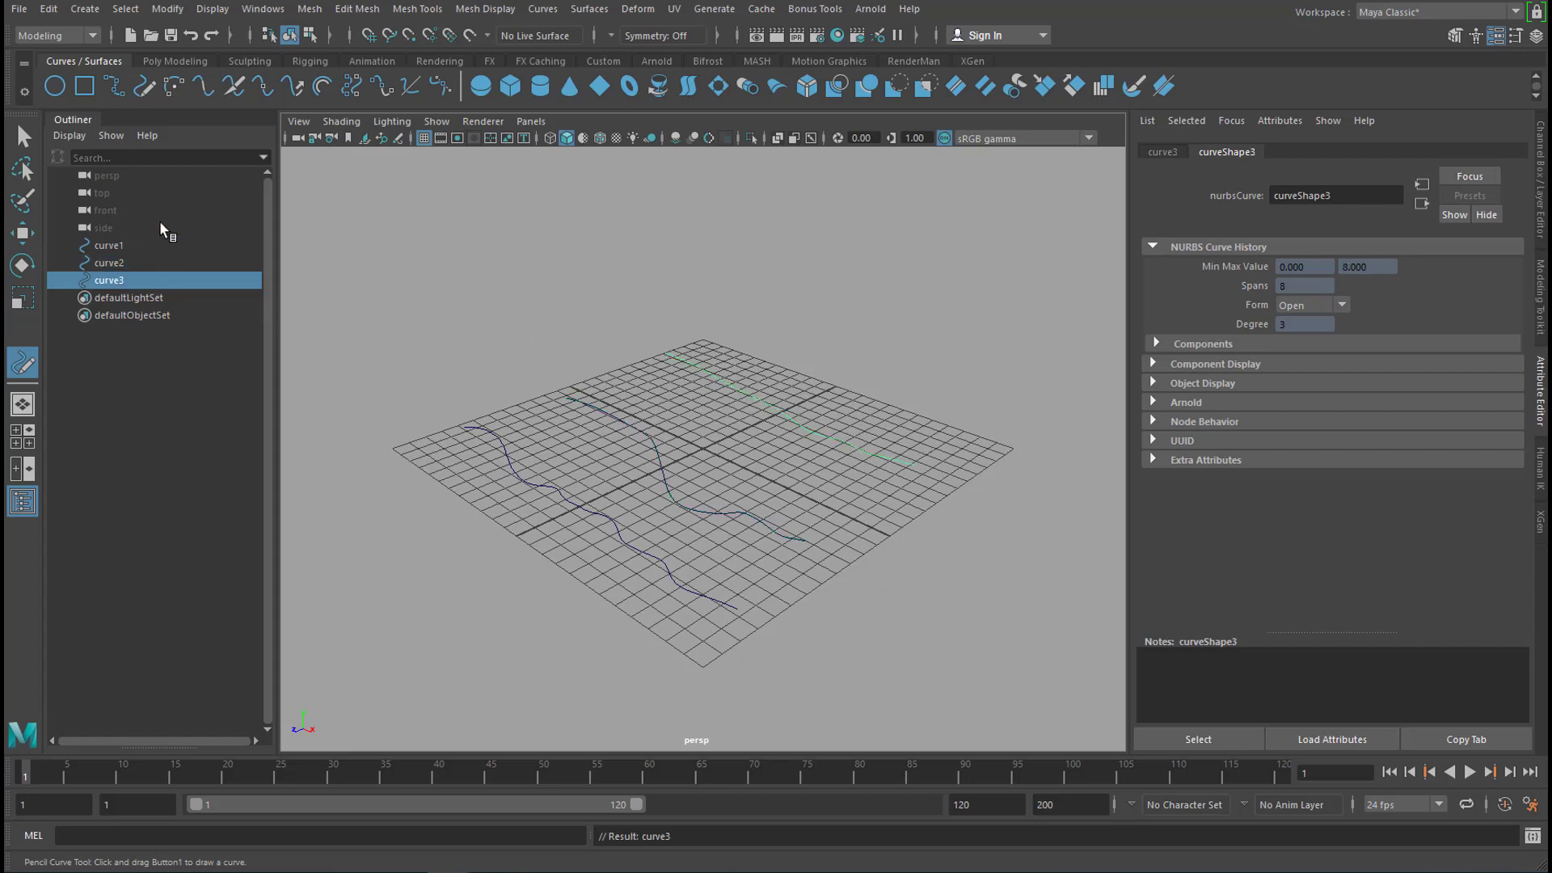
Select all three curves and center their pivots.
click(23, 168)
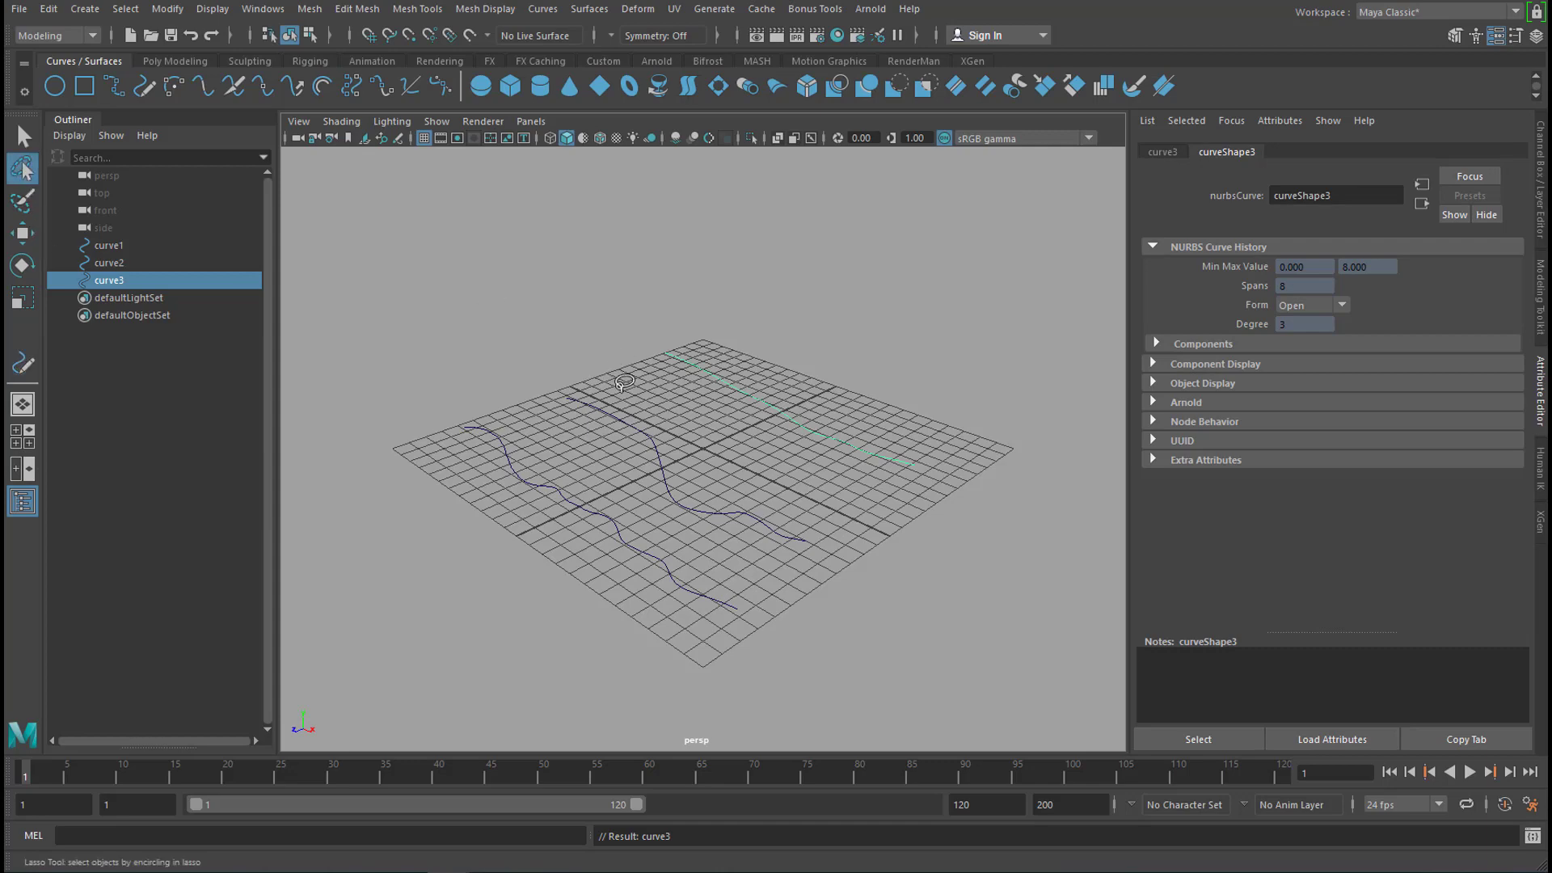
key(w)
key(e)
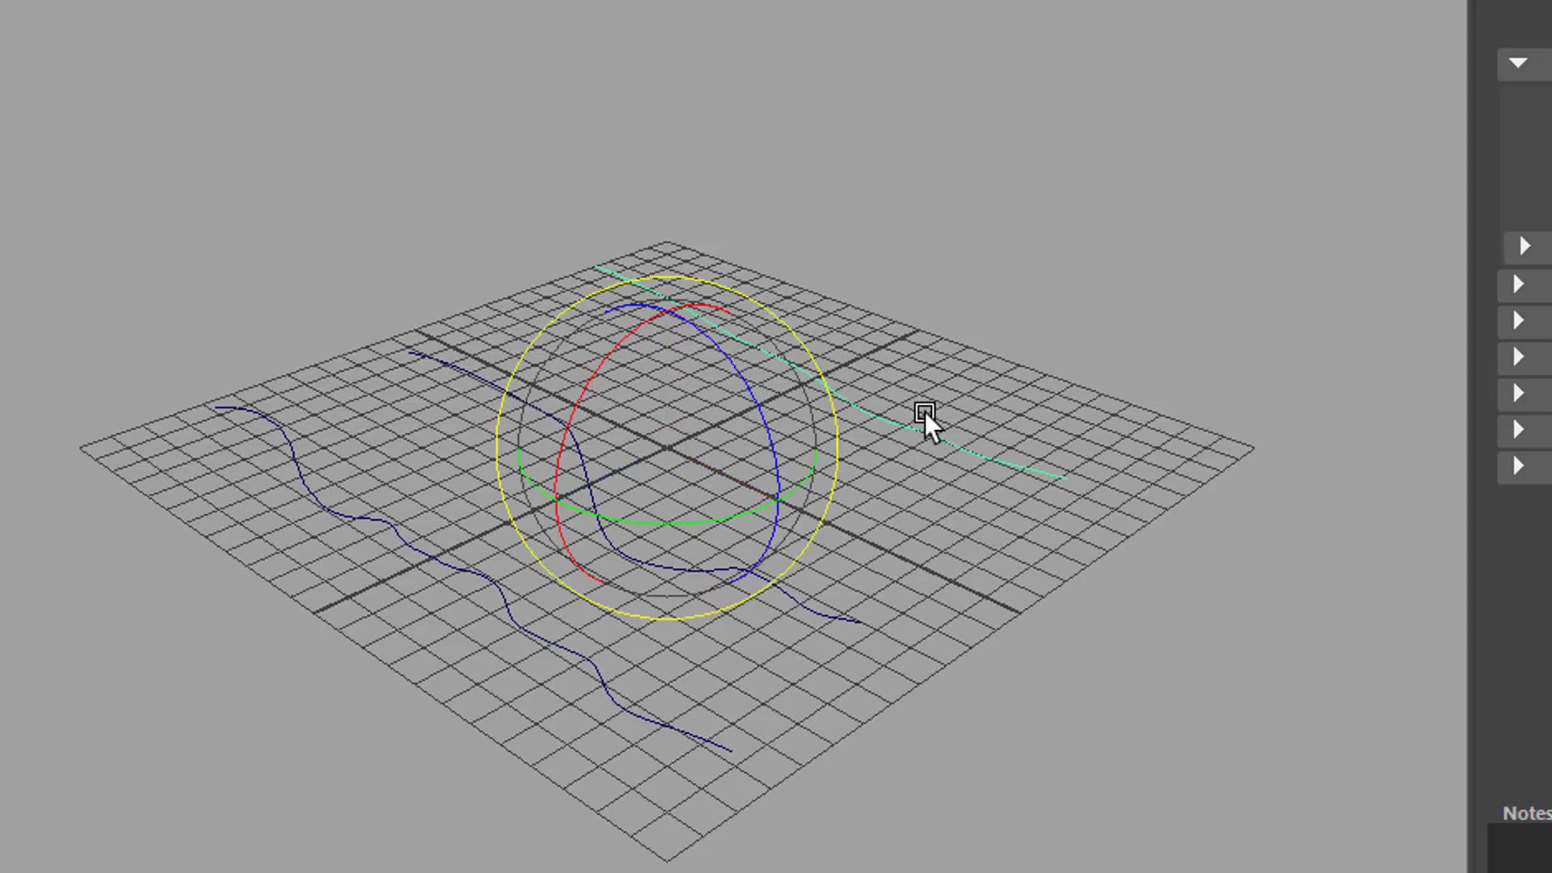
alt+drag(1071, 579, 889, 545)
alt+drag(884, 361, 911, 669)
drag(632, 333, 681, 389)
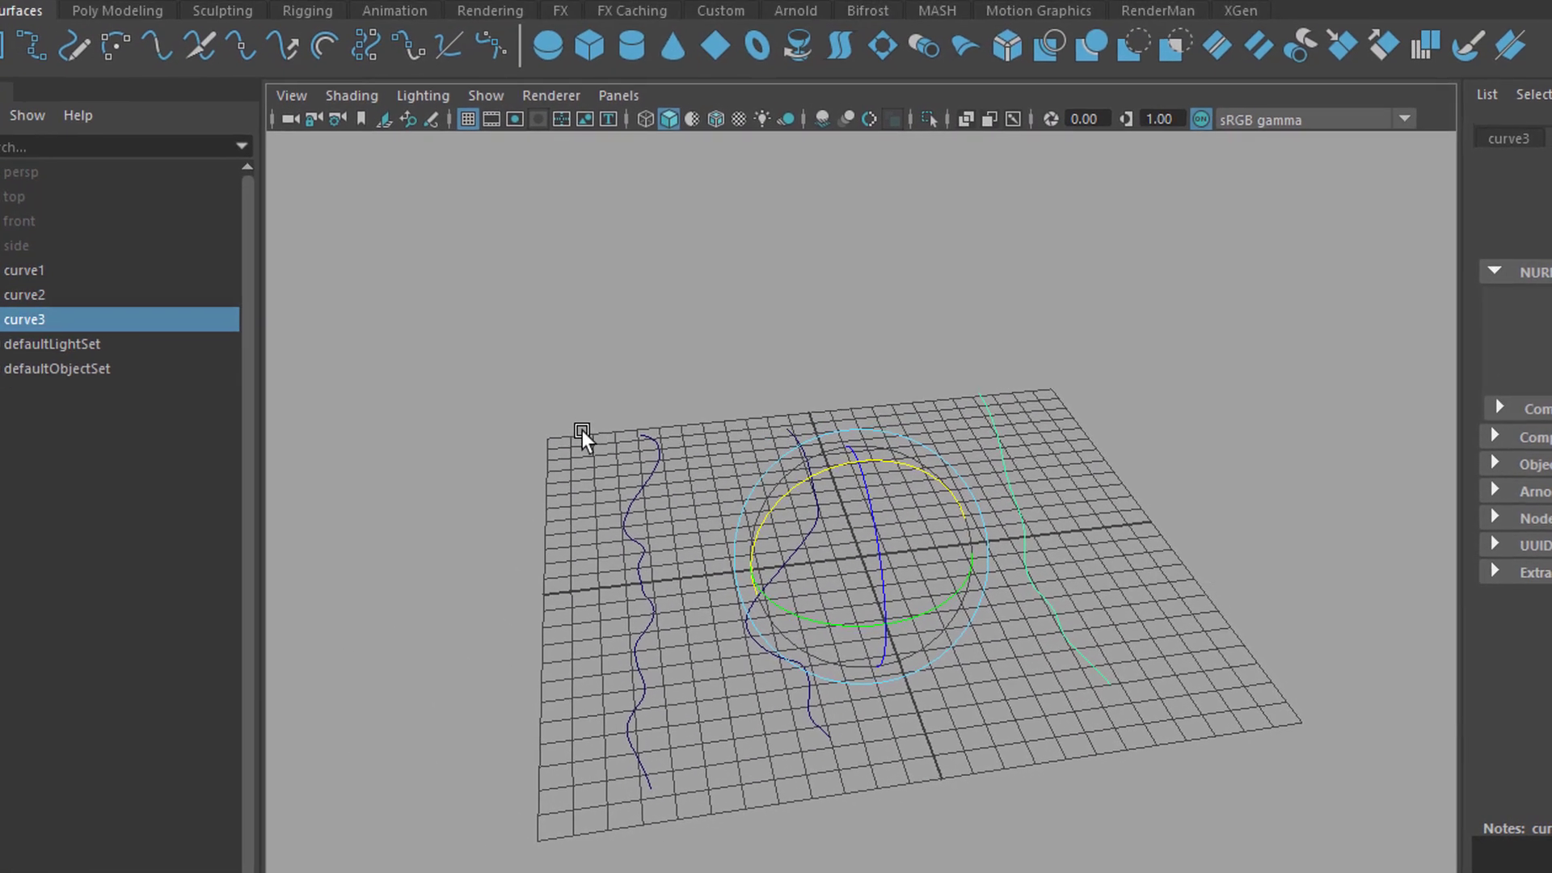
shift+click(808, 525)
shift+click(693, 618)
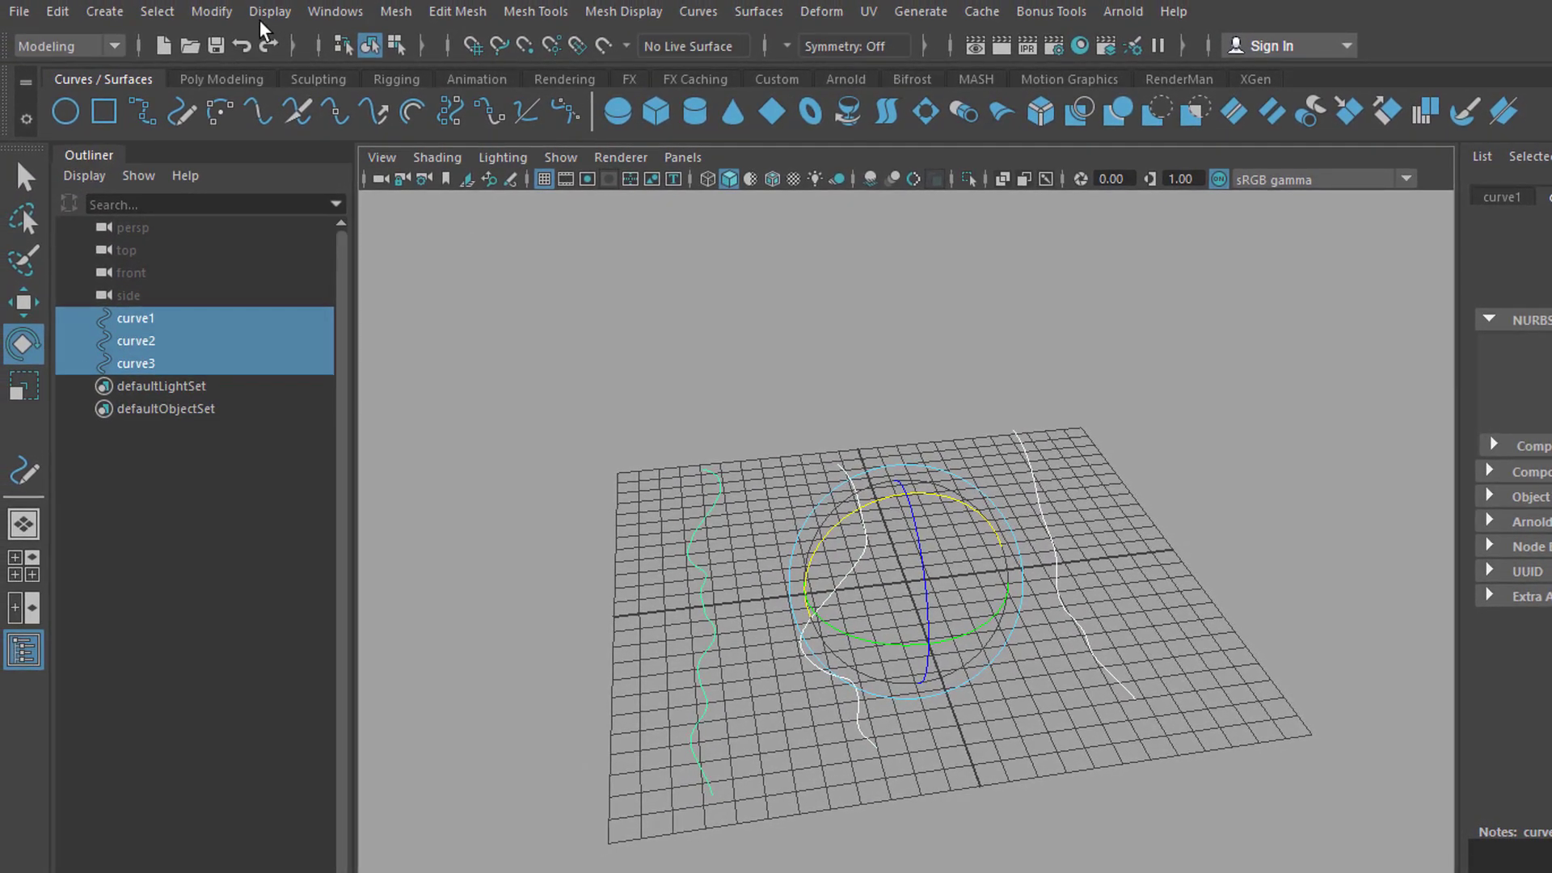
click(212, 11)
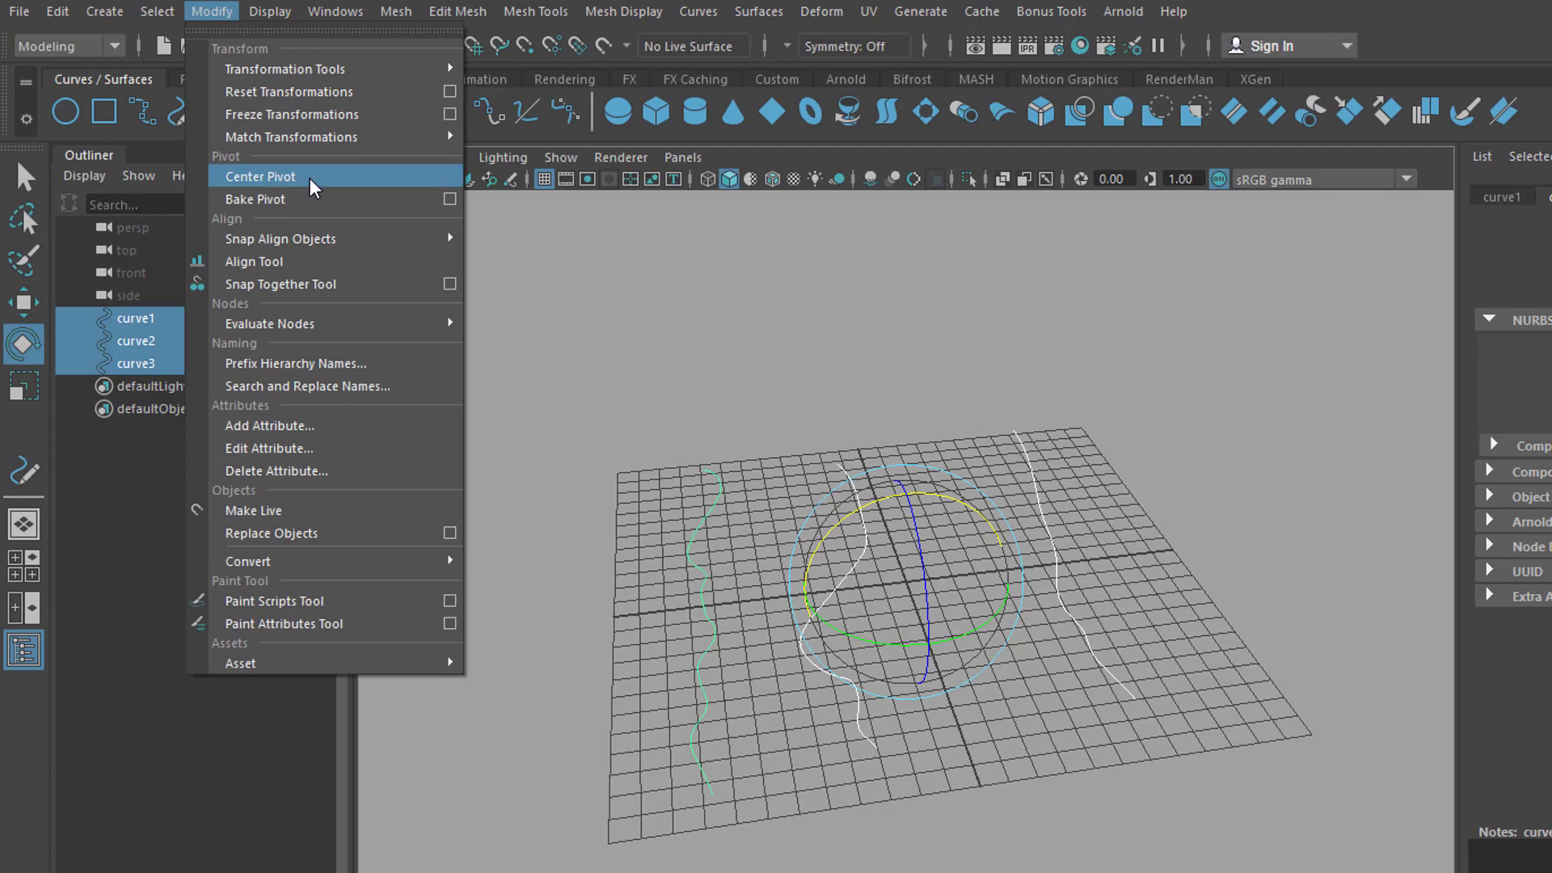
click(314, 182)
Rotate curve3, curve2 and curve1 individually around their own centers to vary their orientation.
click(754, 323)
drag(686, 511, 767, 562)
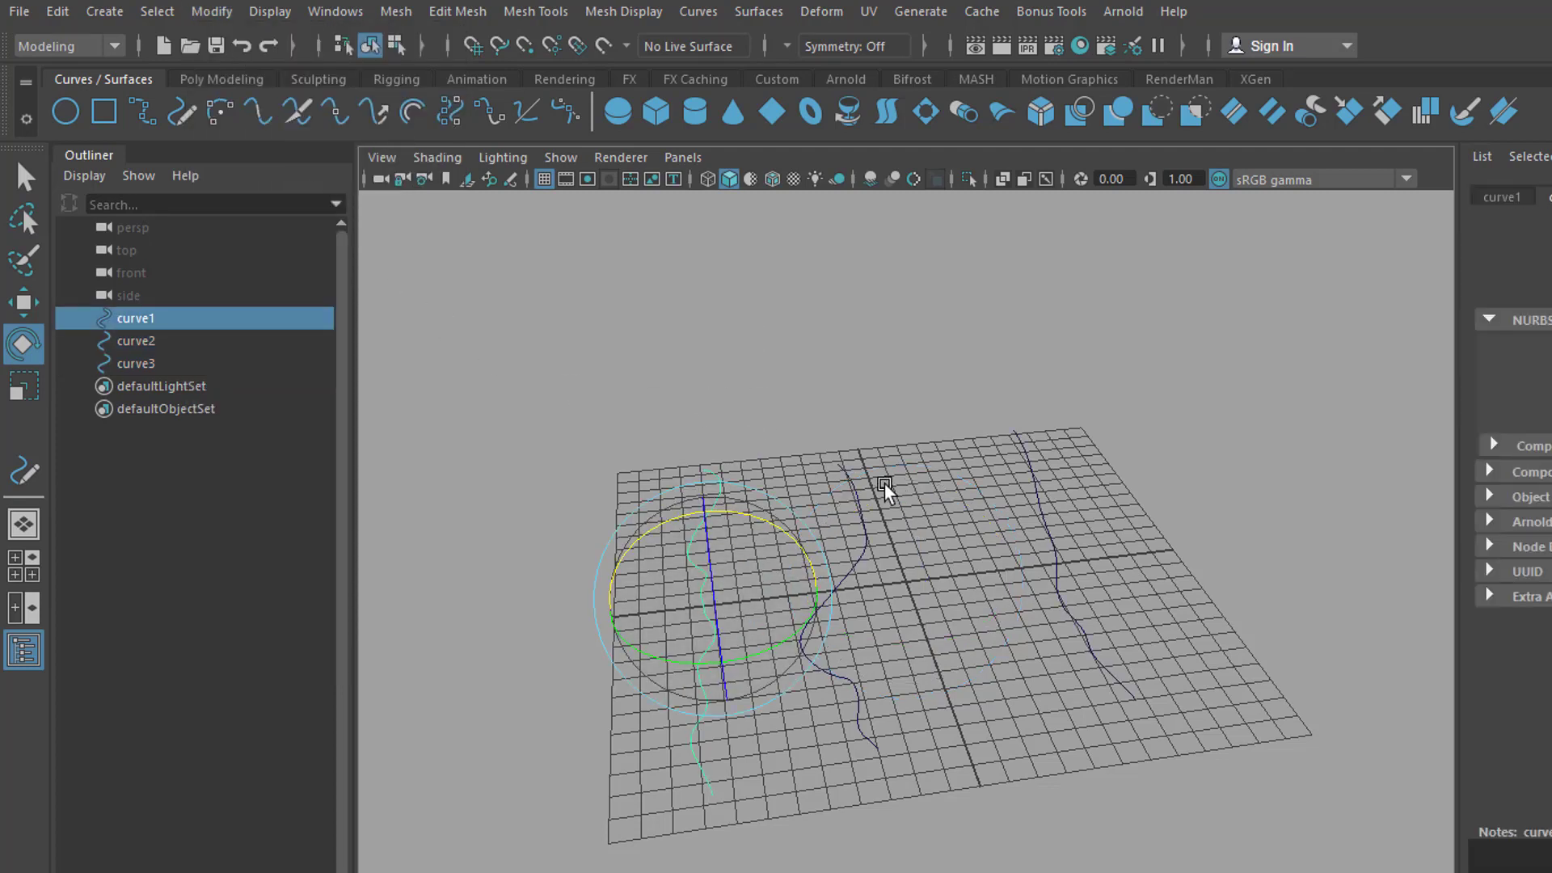
click(845, 485)
click(1044, 495)
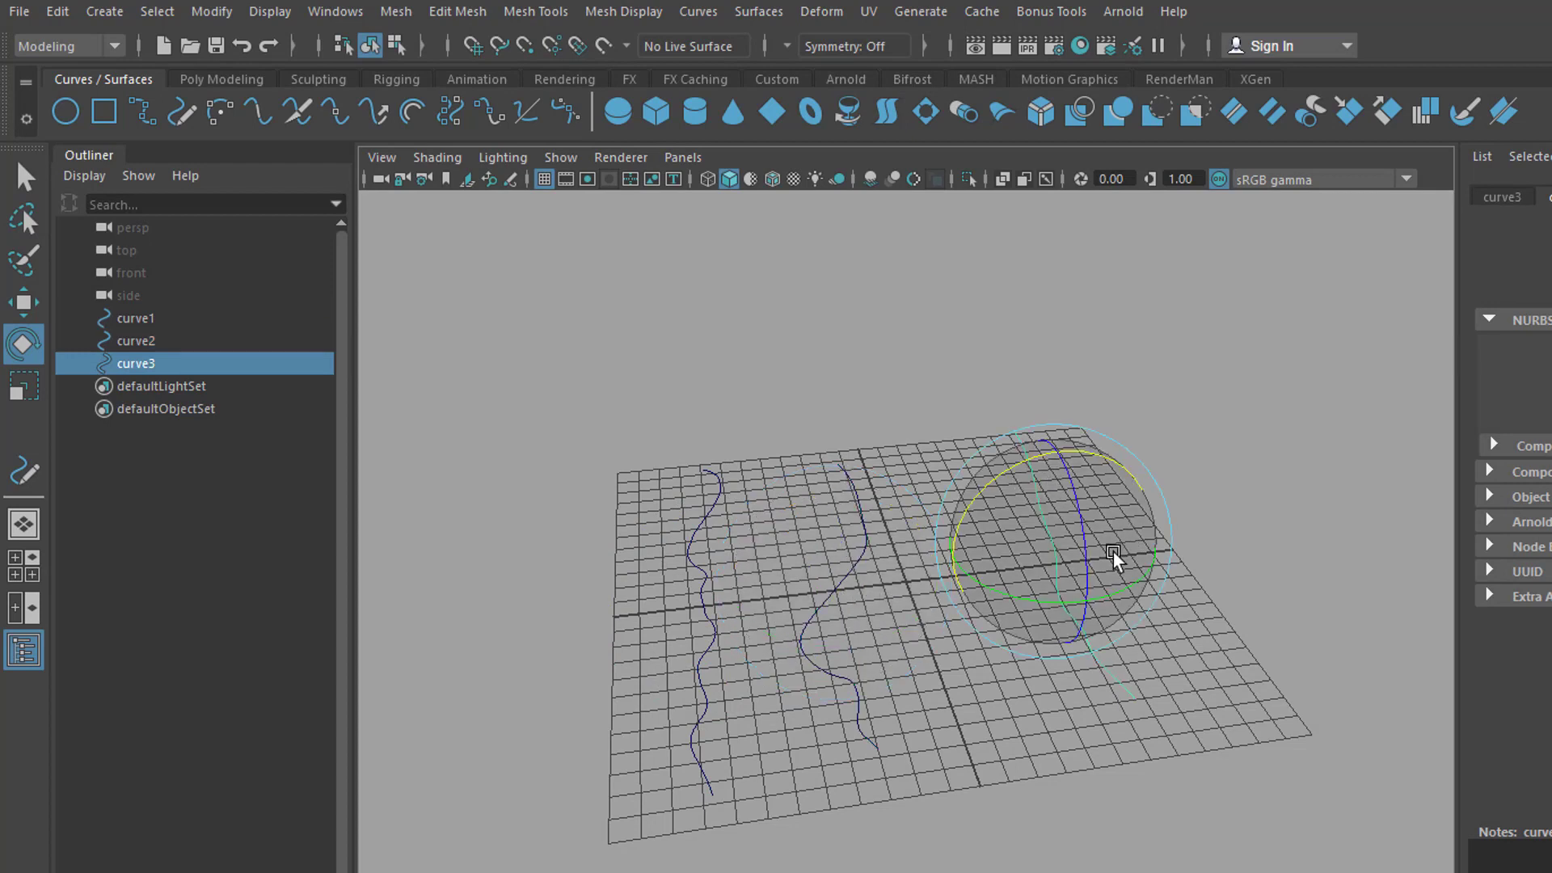
drag(1024, 476, 822, 568)
click(821, 568)
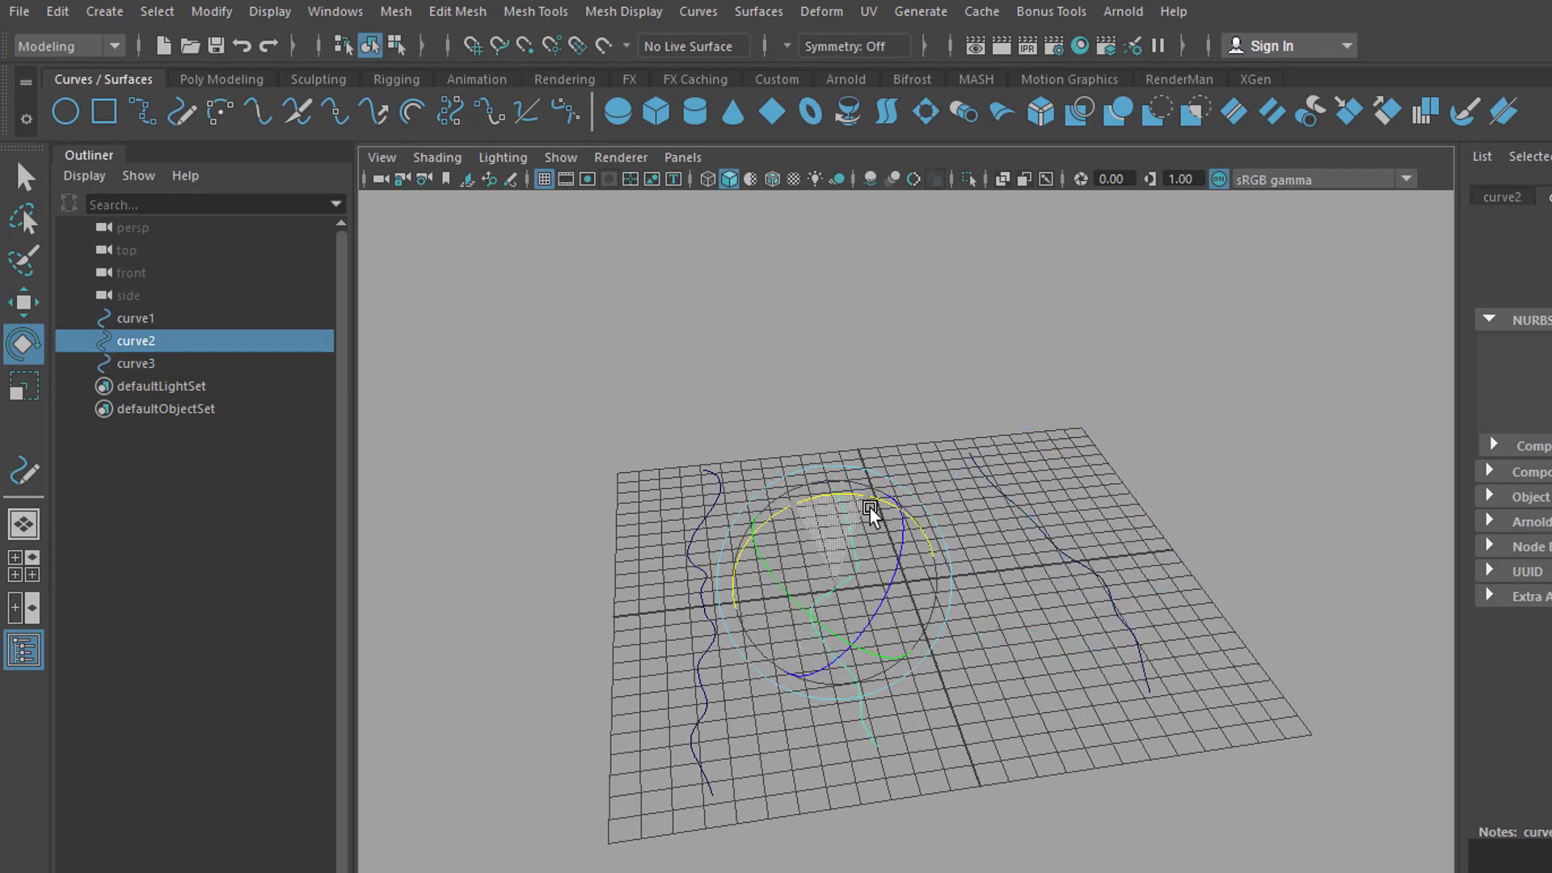
click(700, 534)
drag(726, 513, 804, 558)
alt+drag(929, 638, 925, 612)
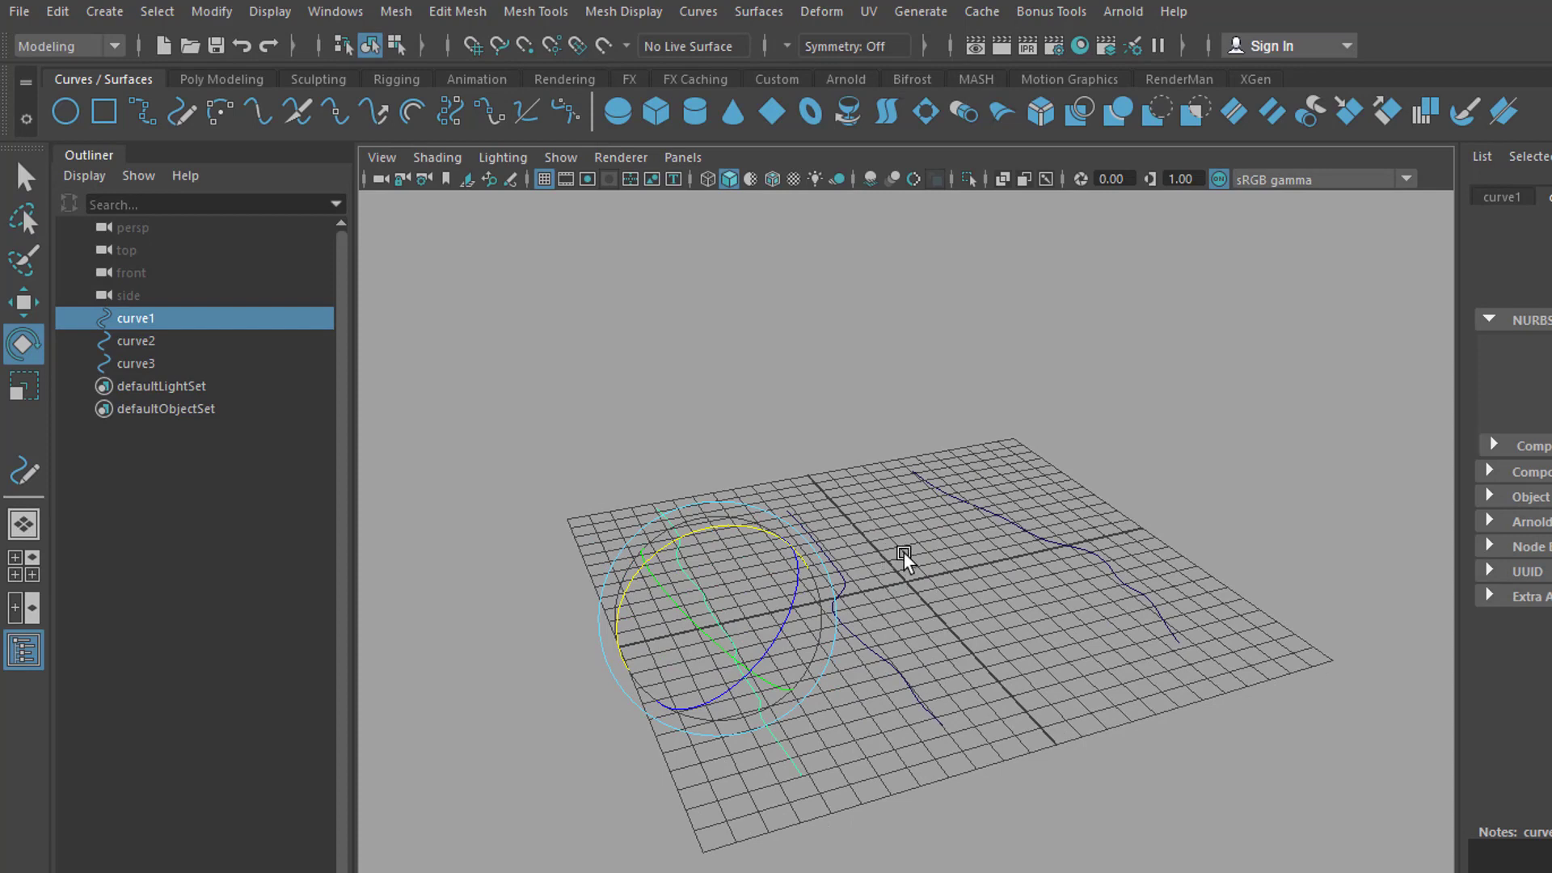
Move the middle curve, curve2, slightly upward above the grid.
click(884, 709)
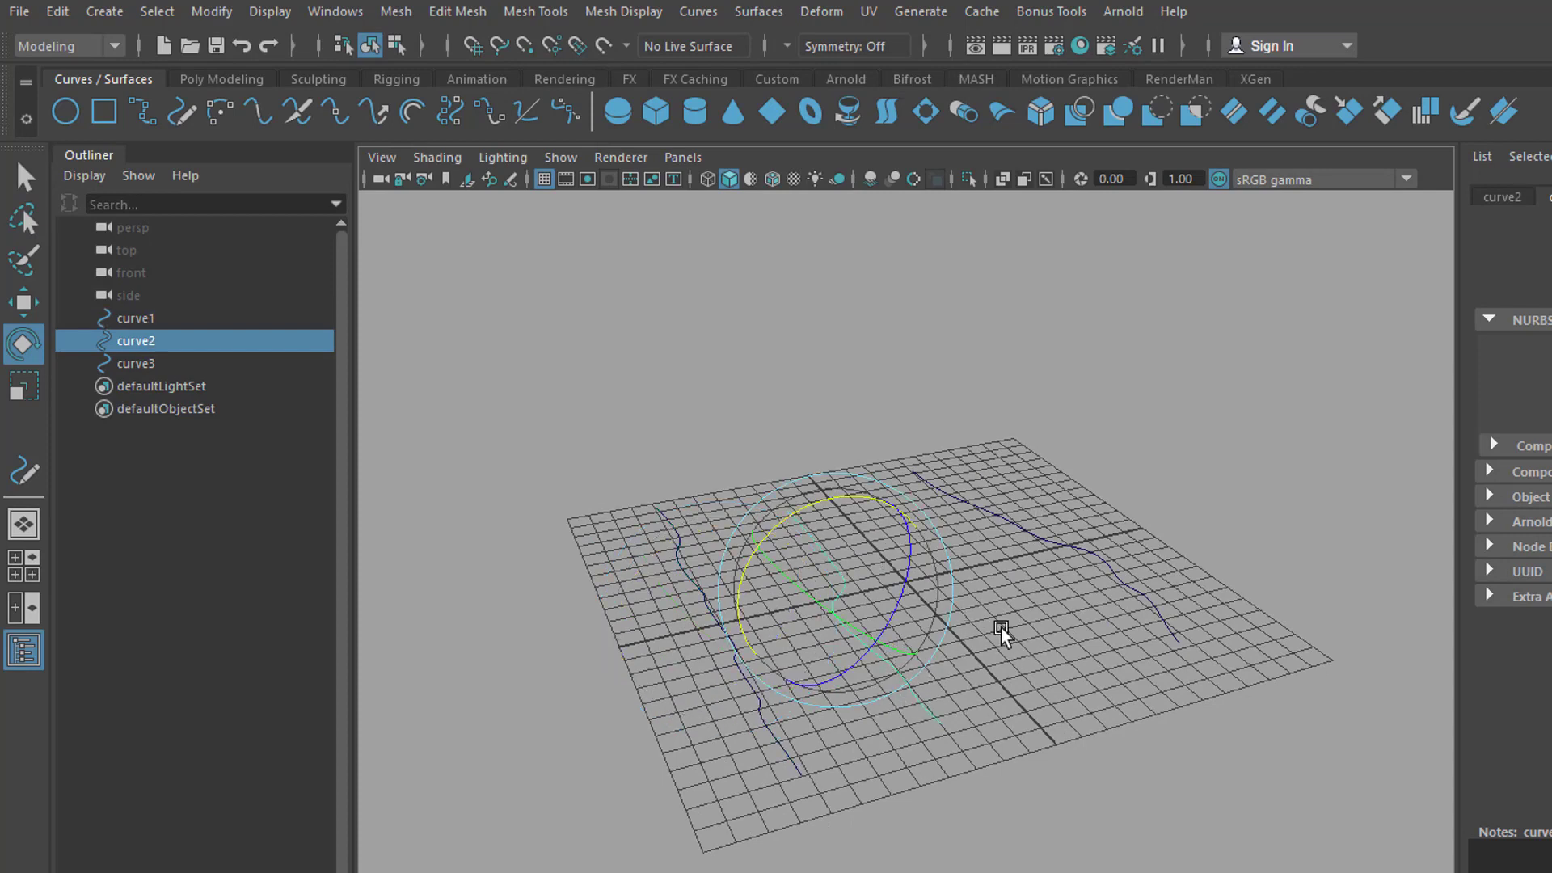
key(w)
drag(849, 513, 855, 449)
alt+drag(920, 626, 952, 672)
Select curve3 and rotate it slightly to change its tilt.
click(930, 722)
shift+click(1067, 604)
click(1080, 524)
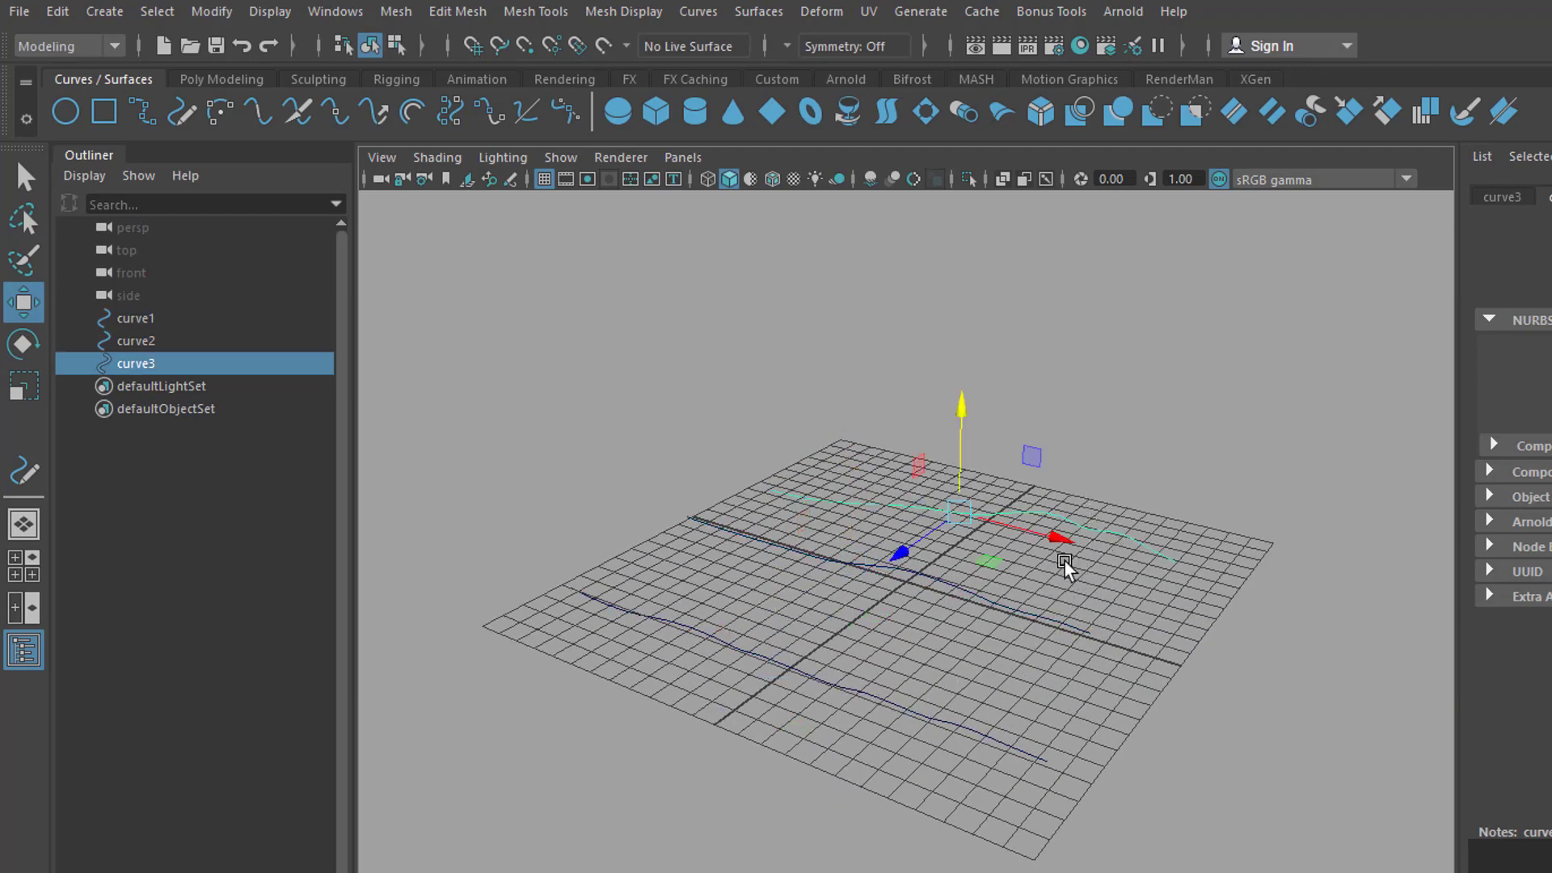
key(e)
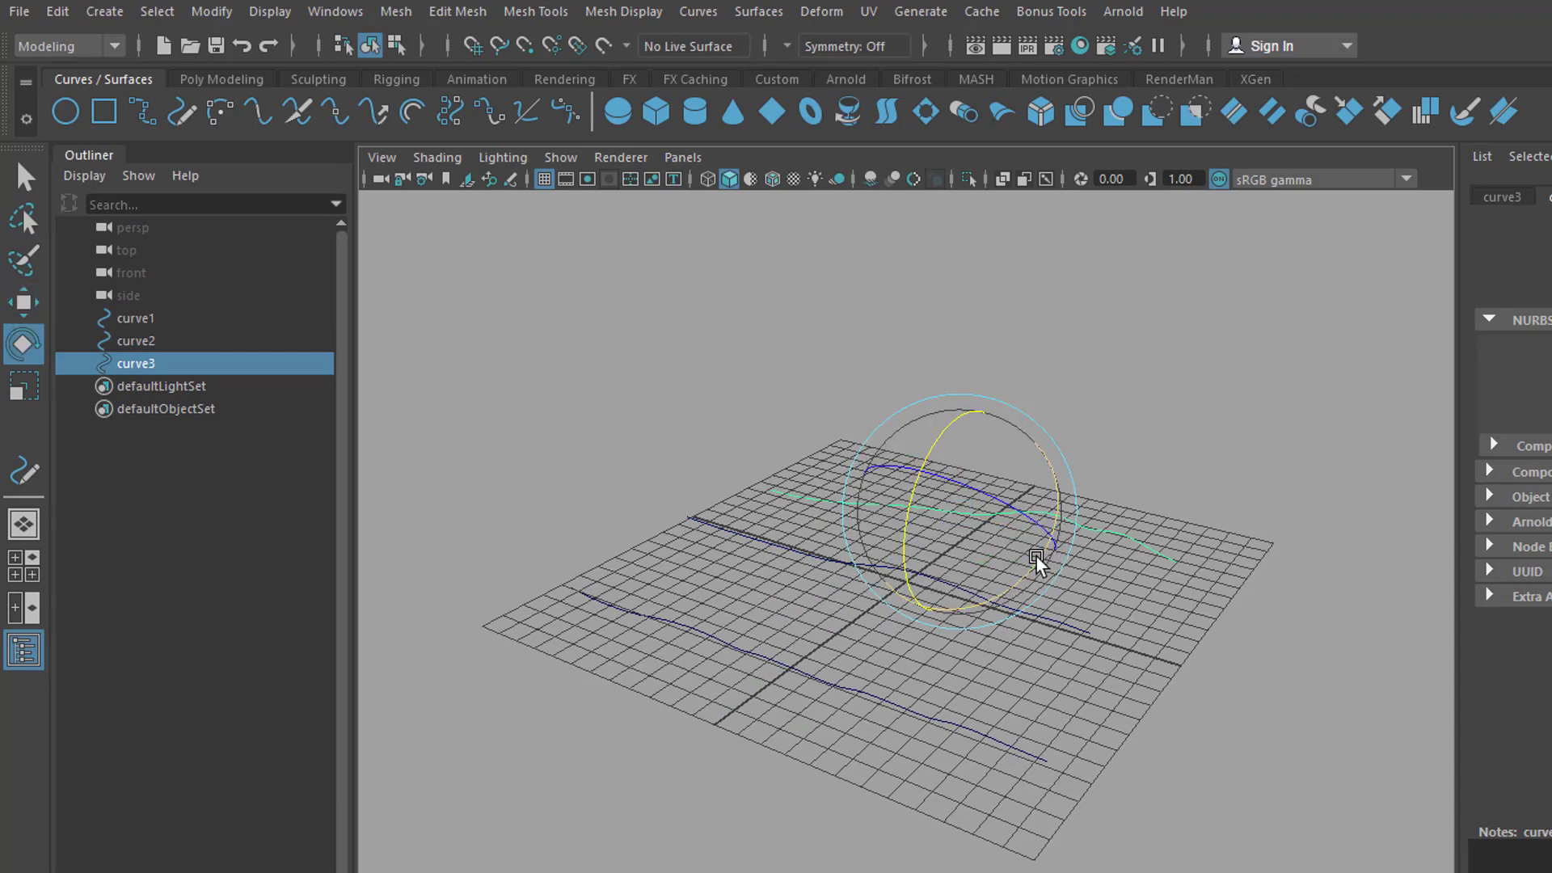
drag(1043, 558, 1008, 612)
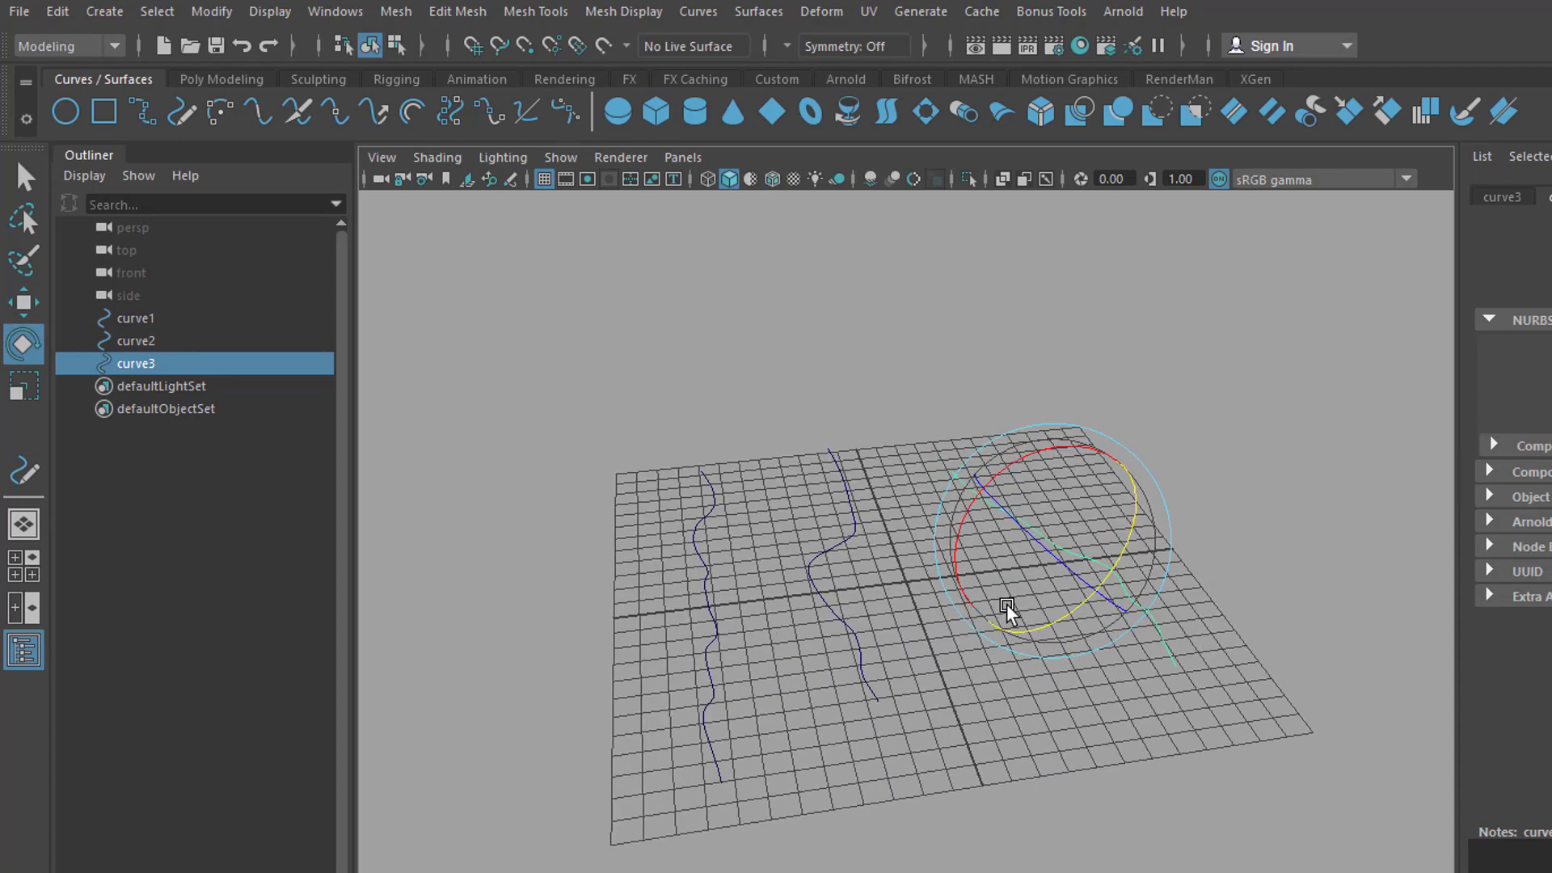
Select curve3, curve2 and curve1 in order and loft a surface through them.
shift+click(855, 618)
shift+click(714, 668)
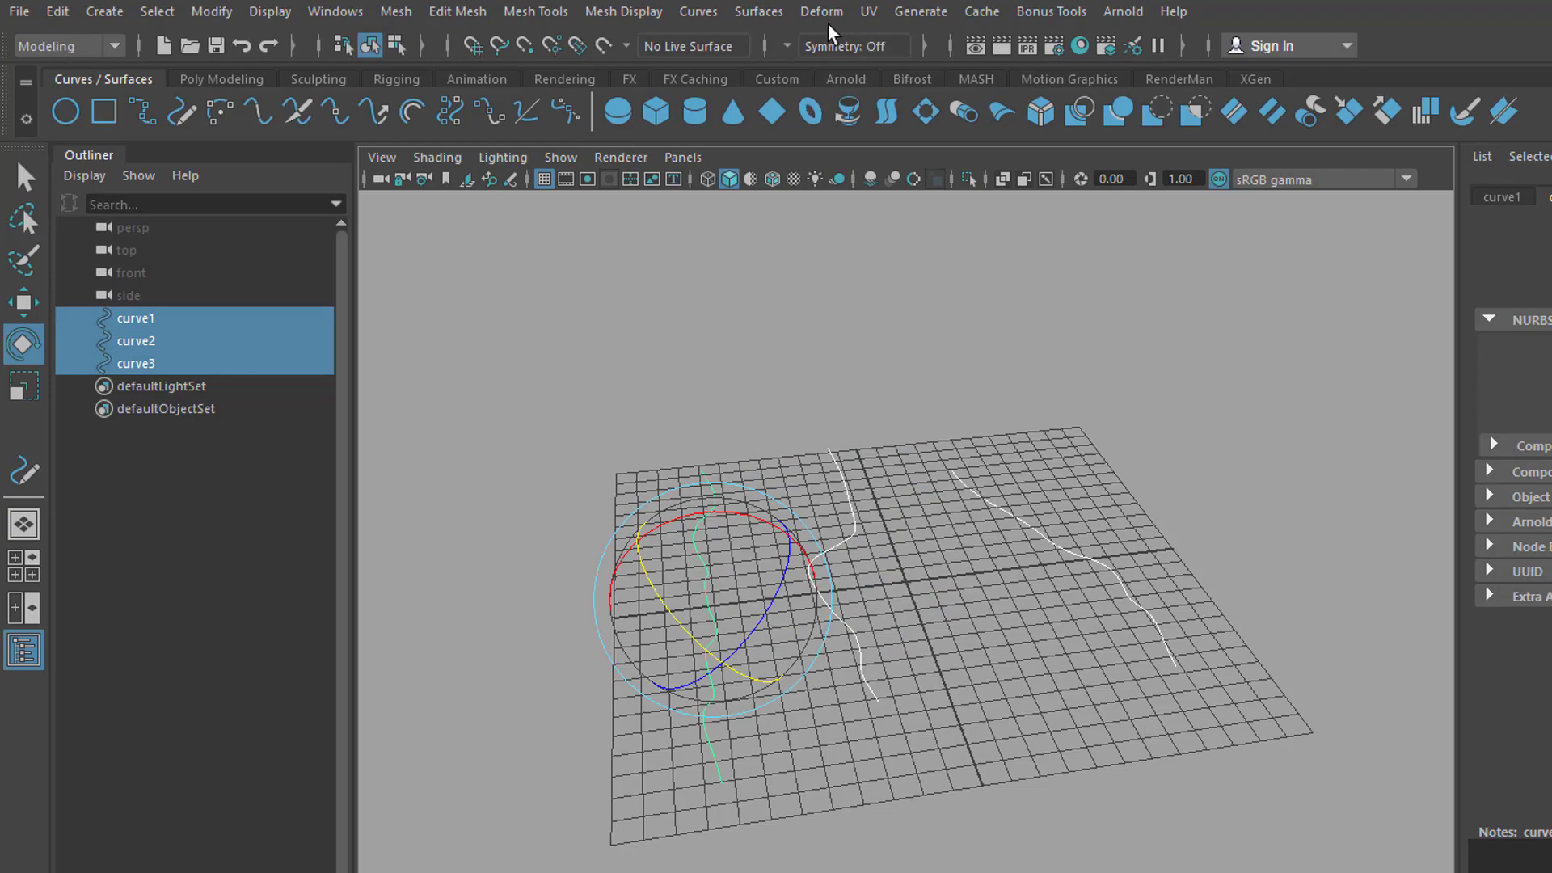
click(758, 12)
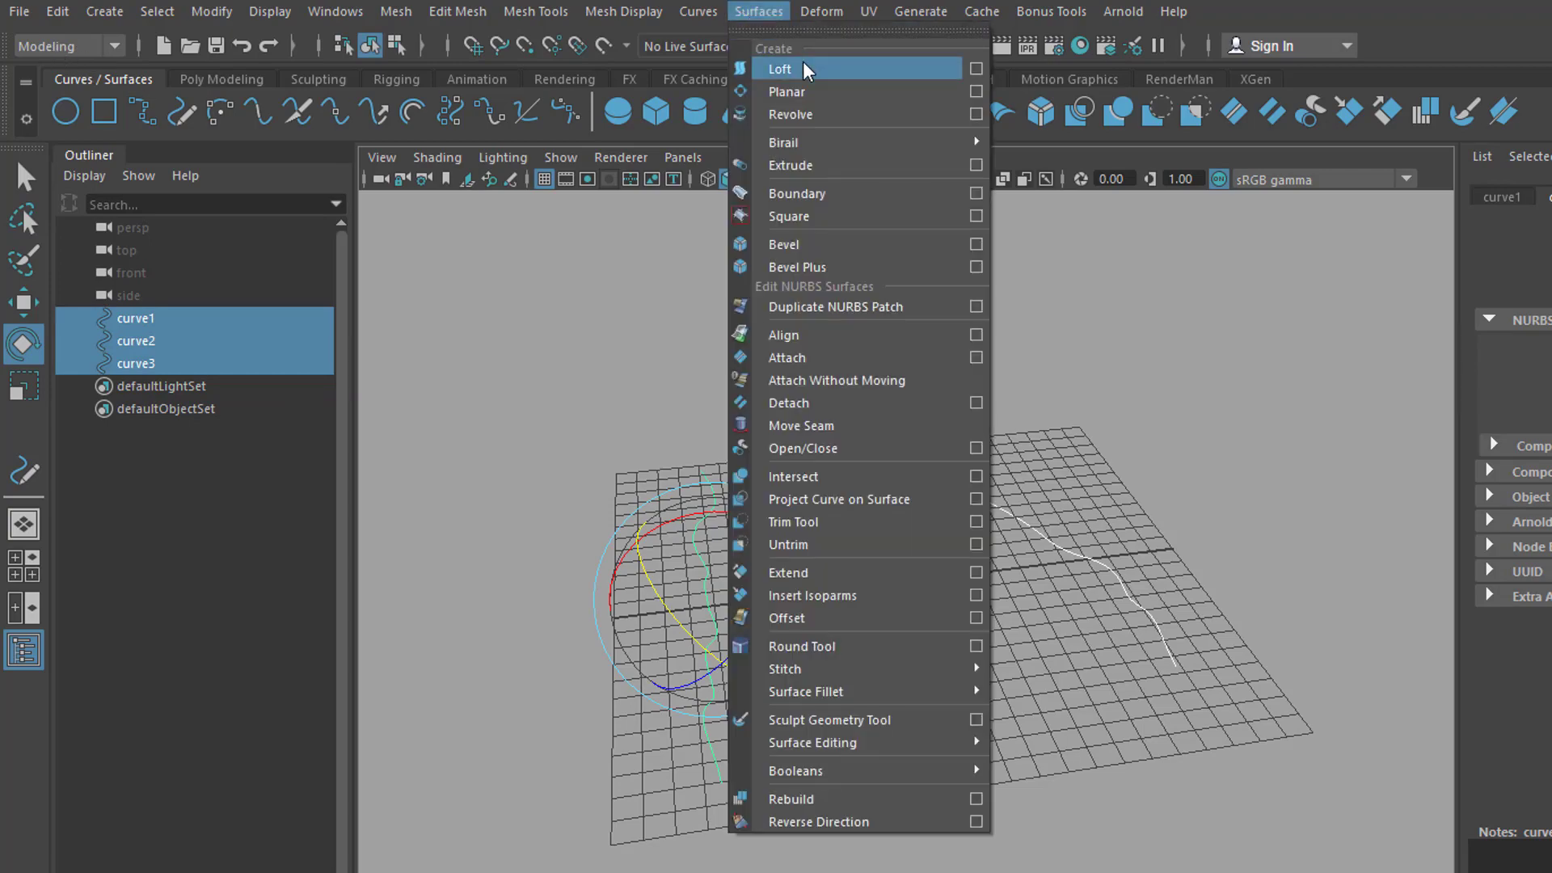
click(784, 65)
alt+drag(1056, 565, 1150, 477)
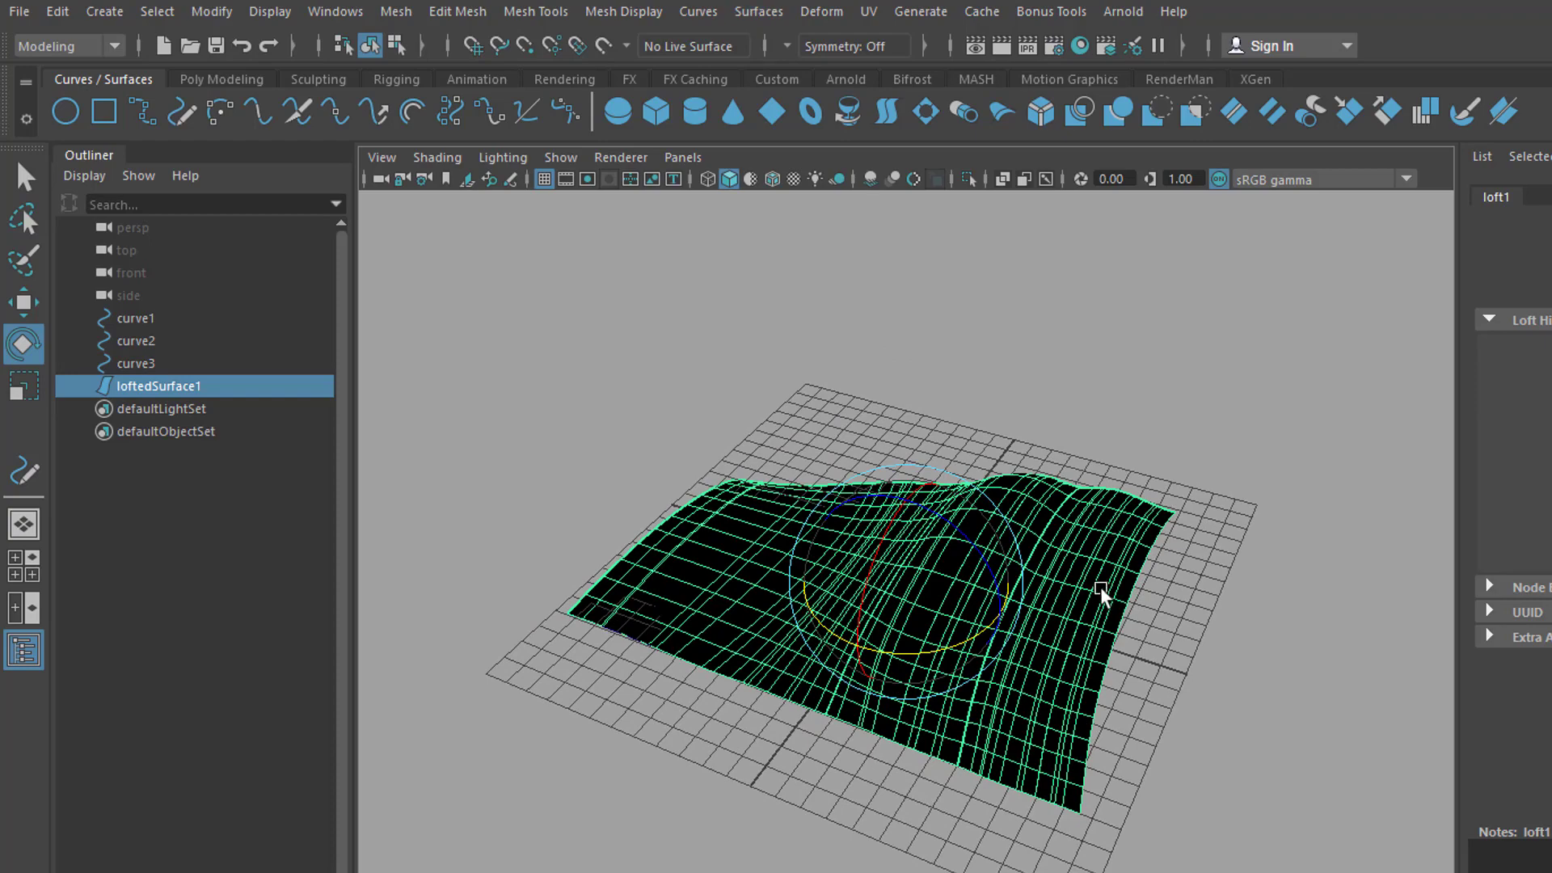
alt+drag(1074, 556, 1148, 634)
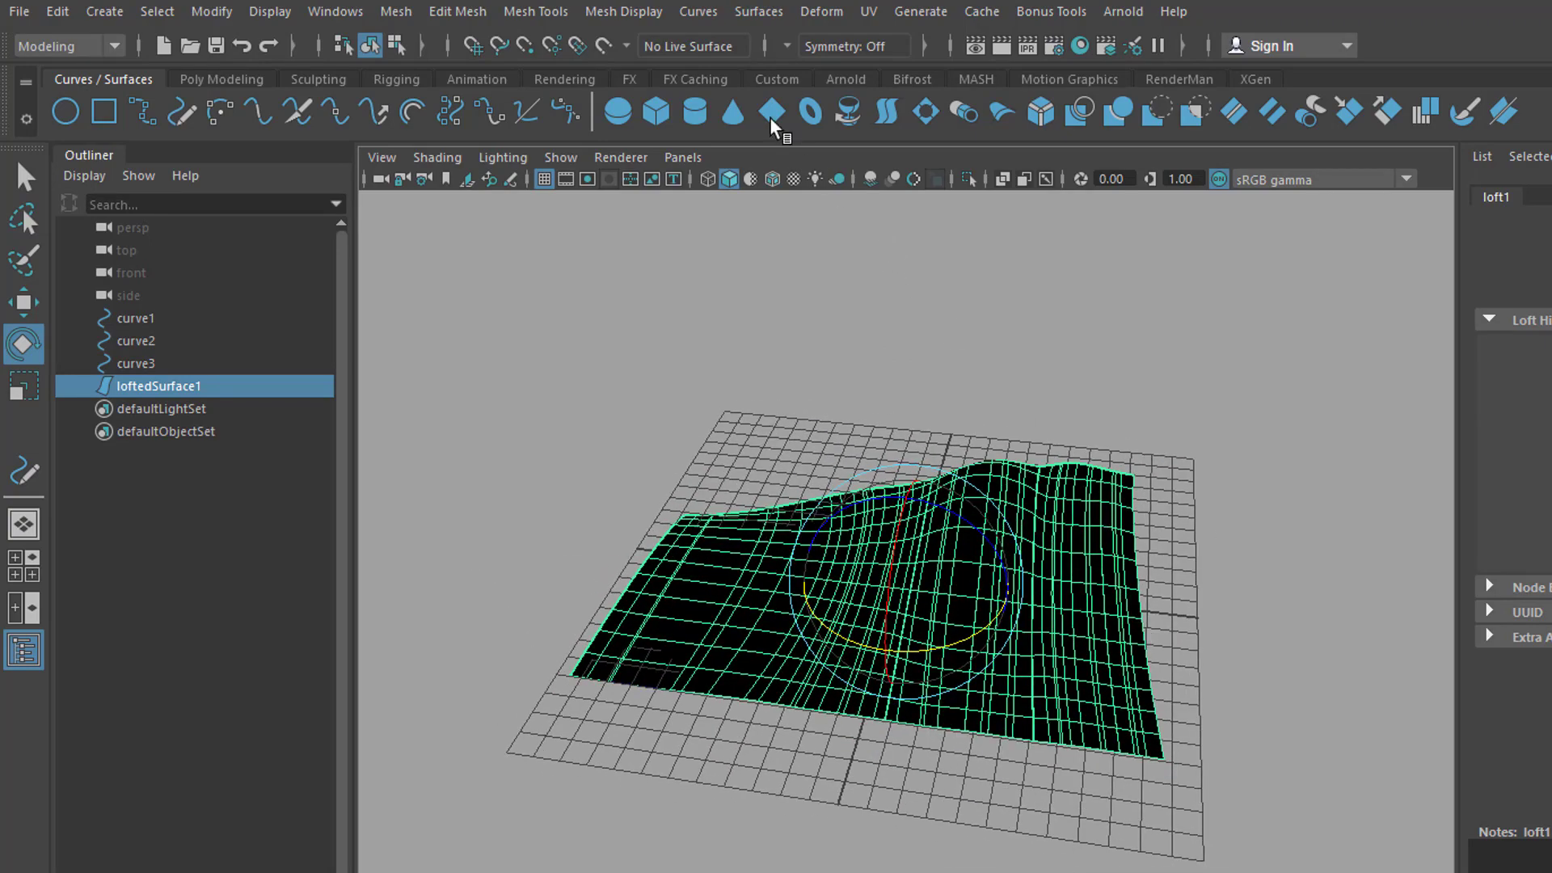
Reverse the direction of the lofted surface so its shaded side faces up.
click(757, 15)
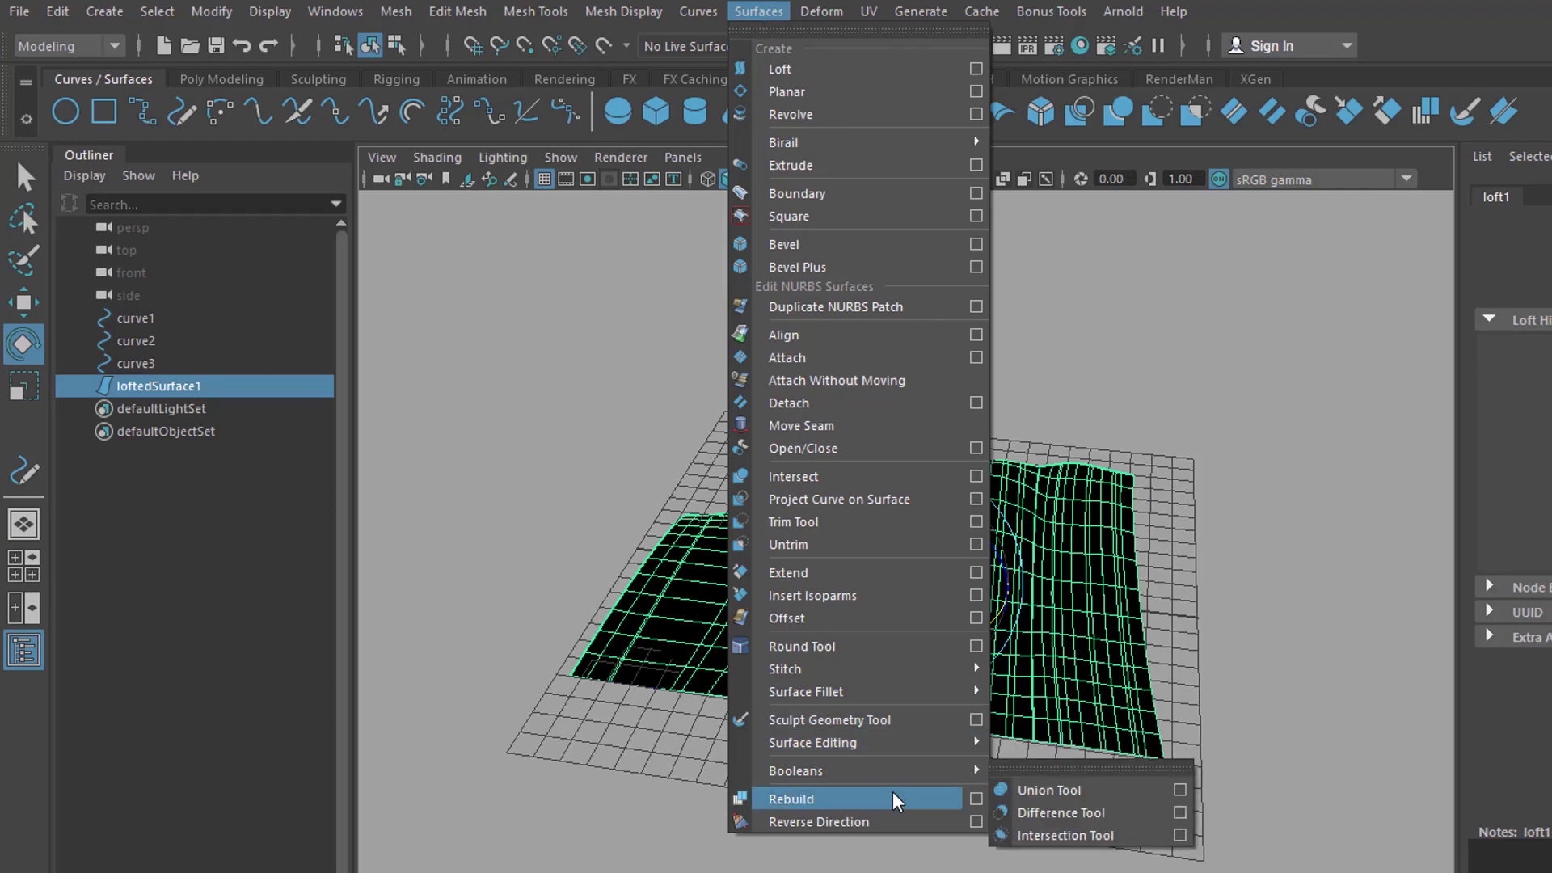
click(920, 830)
alt+drag(1054, 817, 852, 769)
alt+right_drag(852, 769, 935, 824)
alt+drag(935, 825, 804, 658)
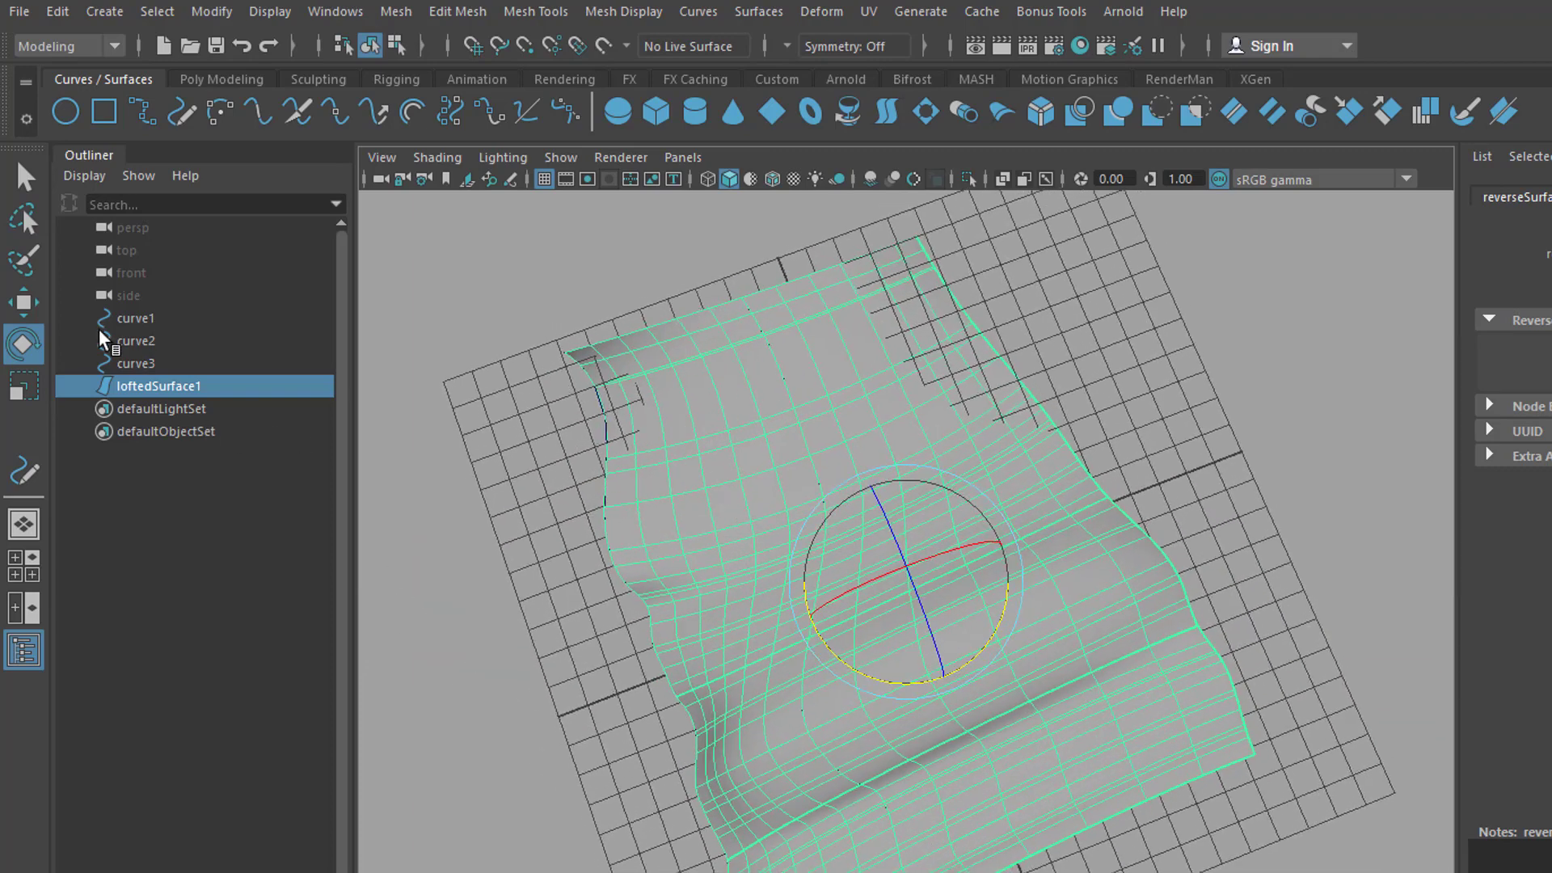
Raise curve2 to arch the middle of the lofted surface.
click(138, 340)
alt+drag(544, 544, 935, 606)
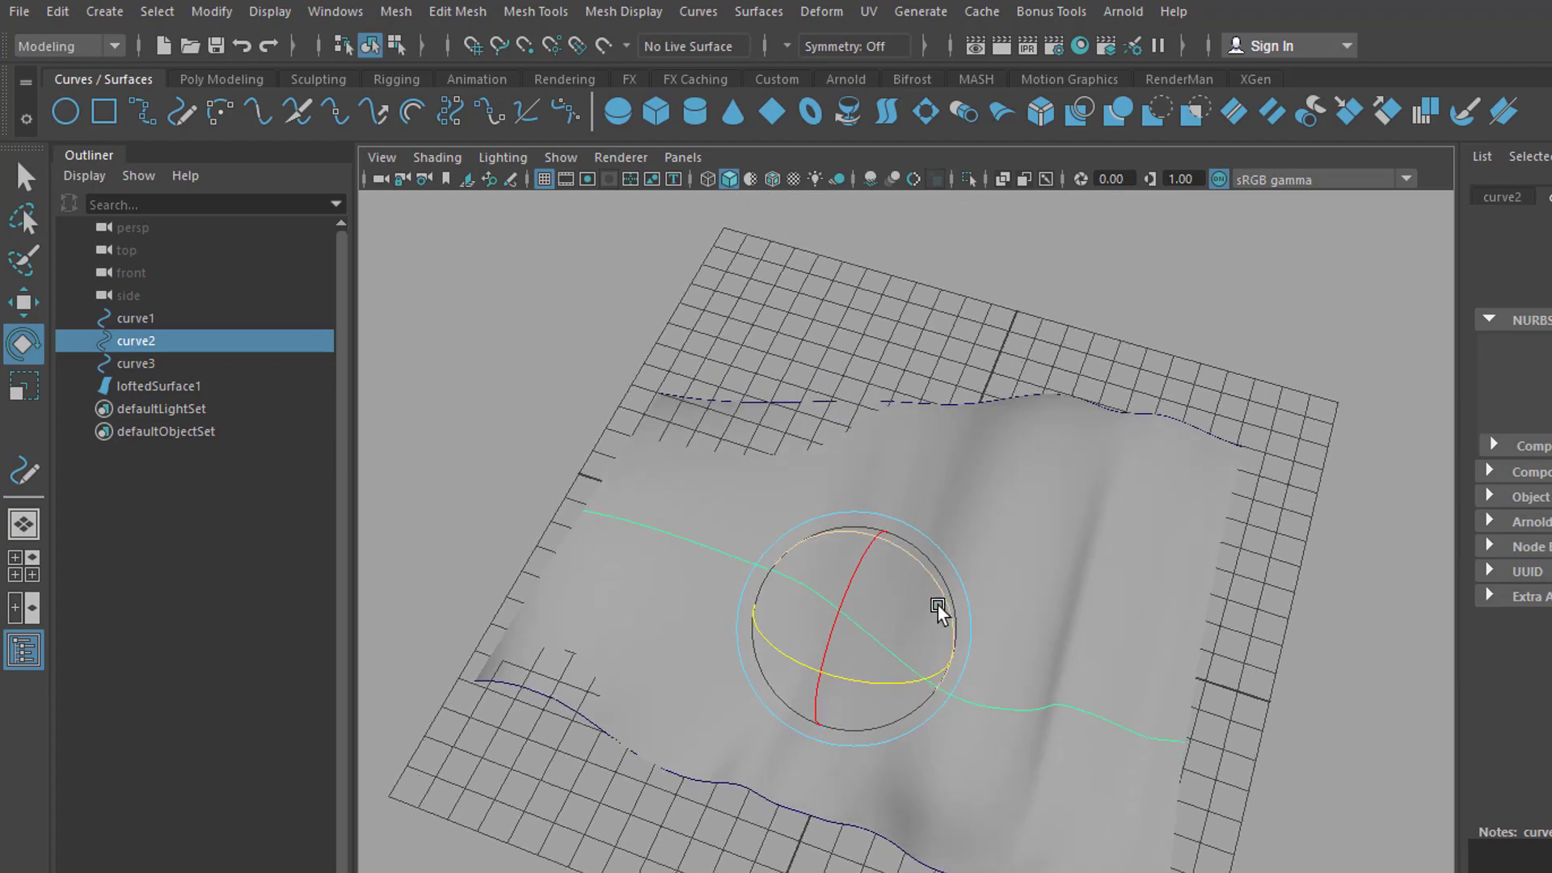
key(w)
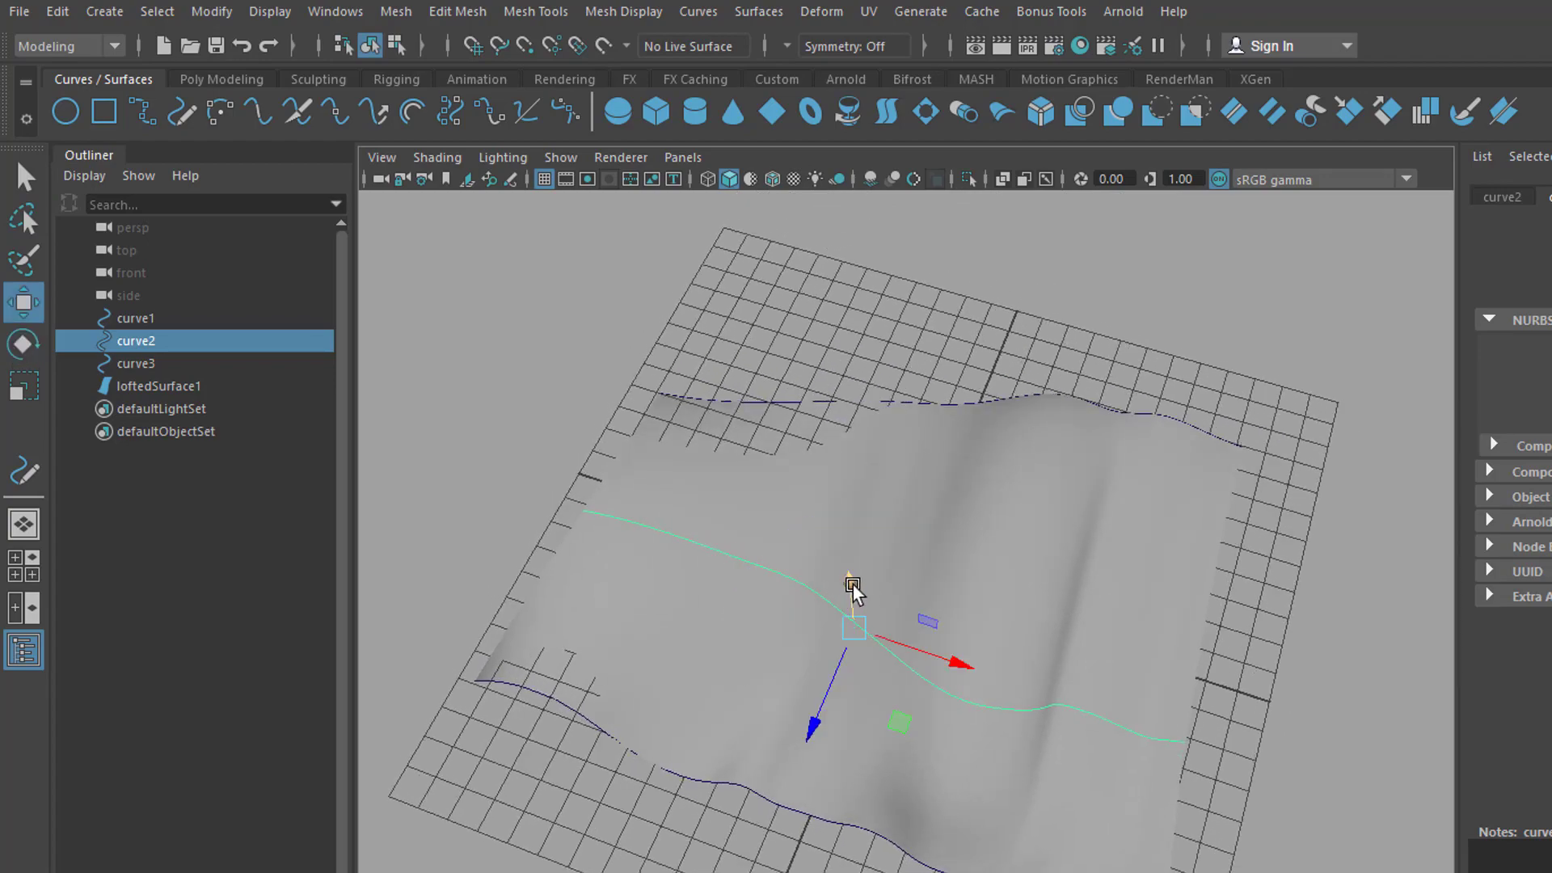
click(826, 578)
alt+drag(826, 577, 942, 819)
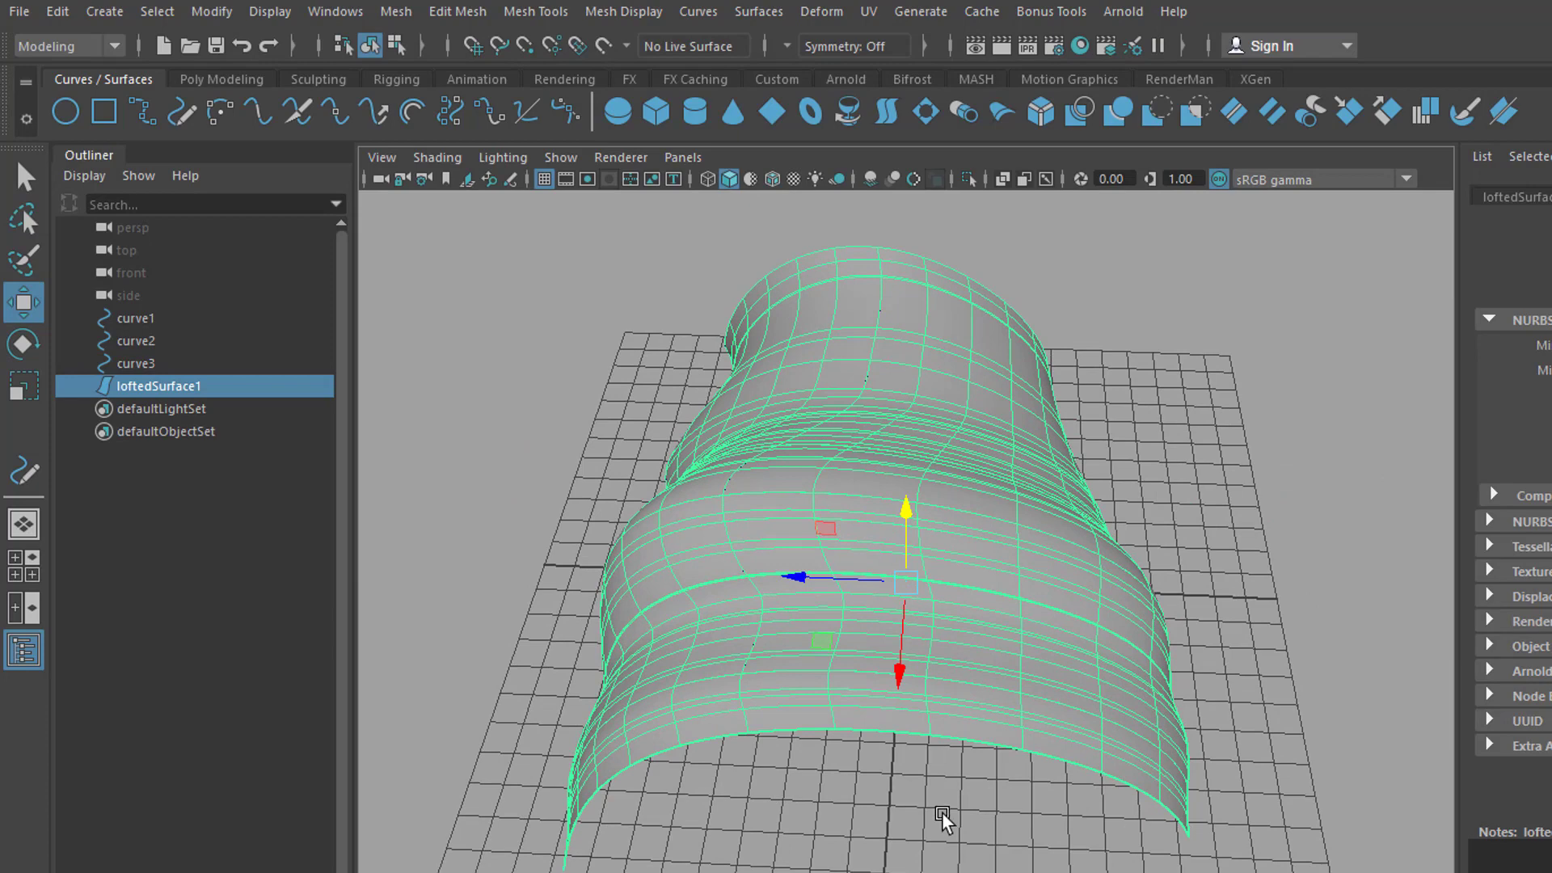
Lower curve2 somewhat to soften the lofted surface's arch, and select the surface.
click(166, 343)
alt+drag(793, 339, 903, 521)
click(903, 521)
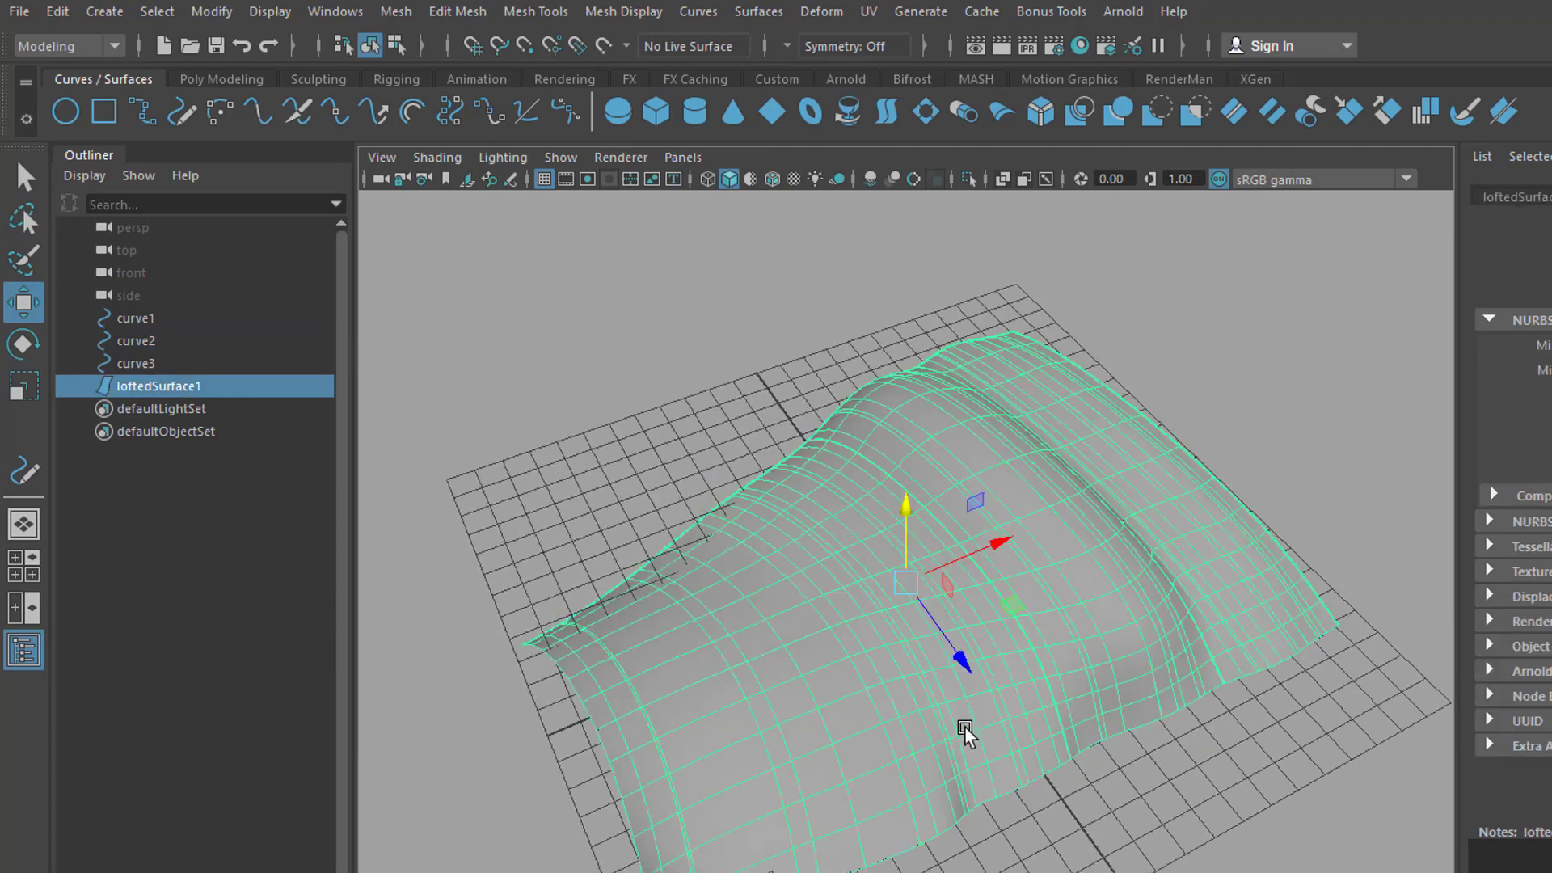
alt+drag(963, 725, 929, 781)
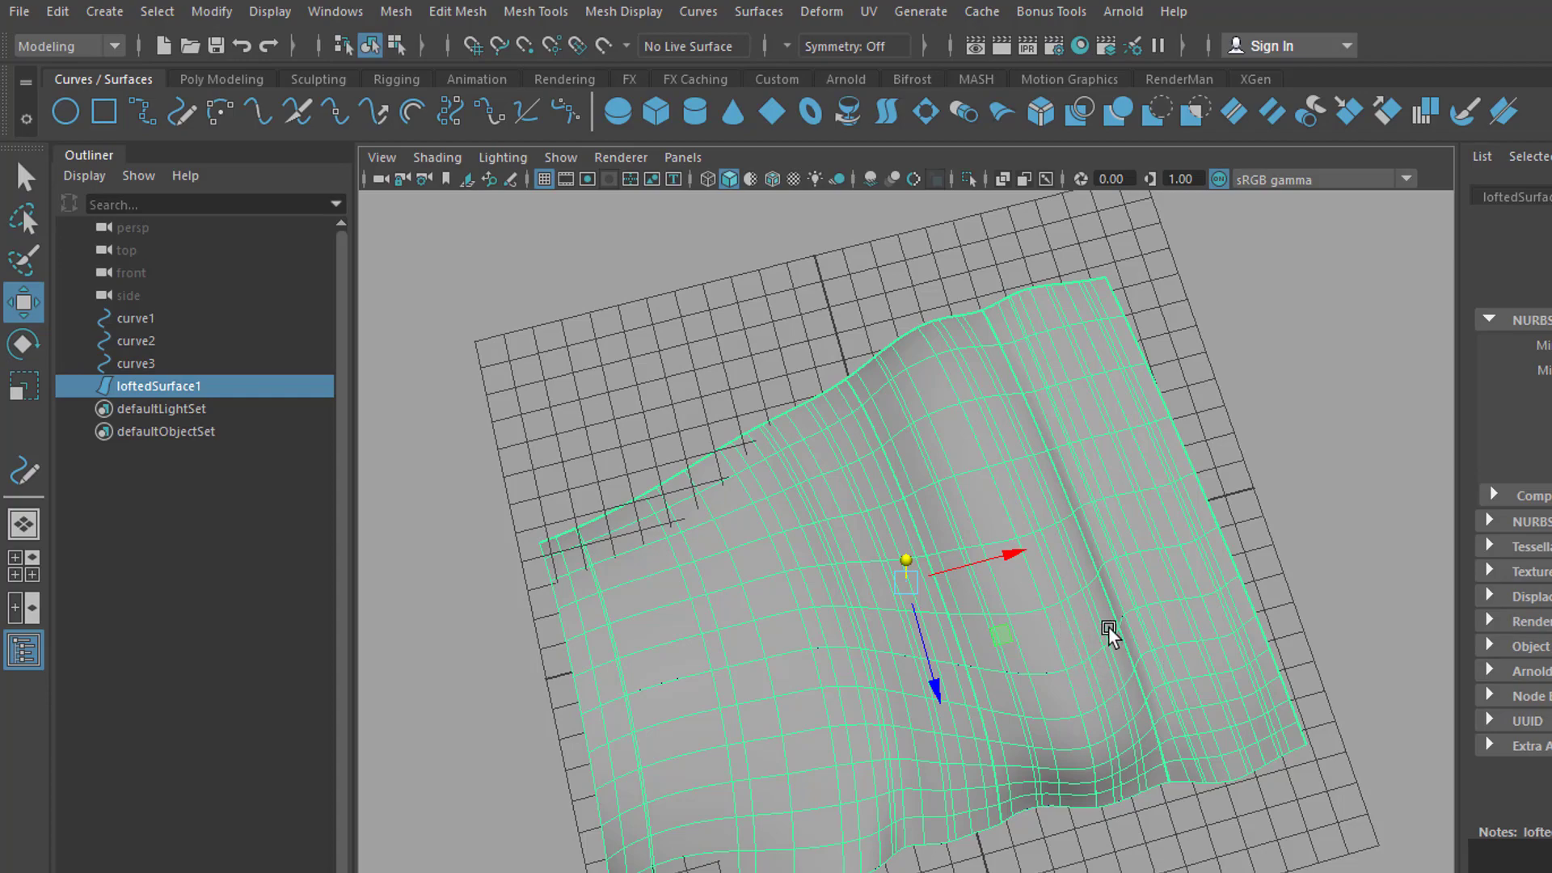
alt+drag(1092, 725, 890, 689)
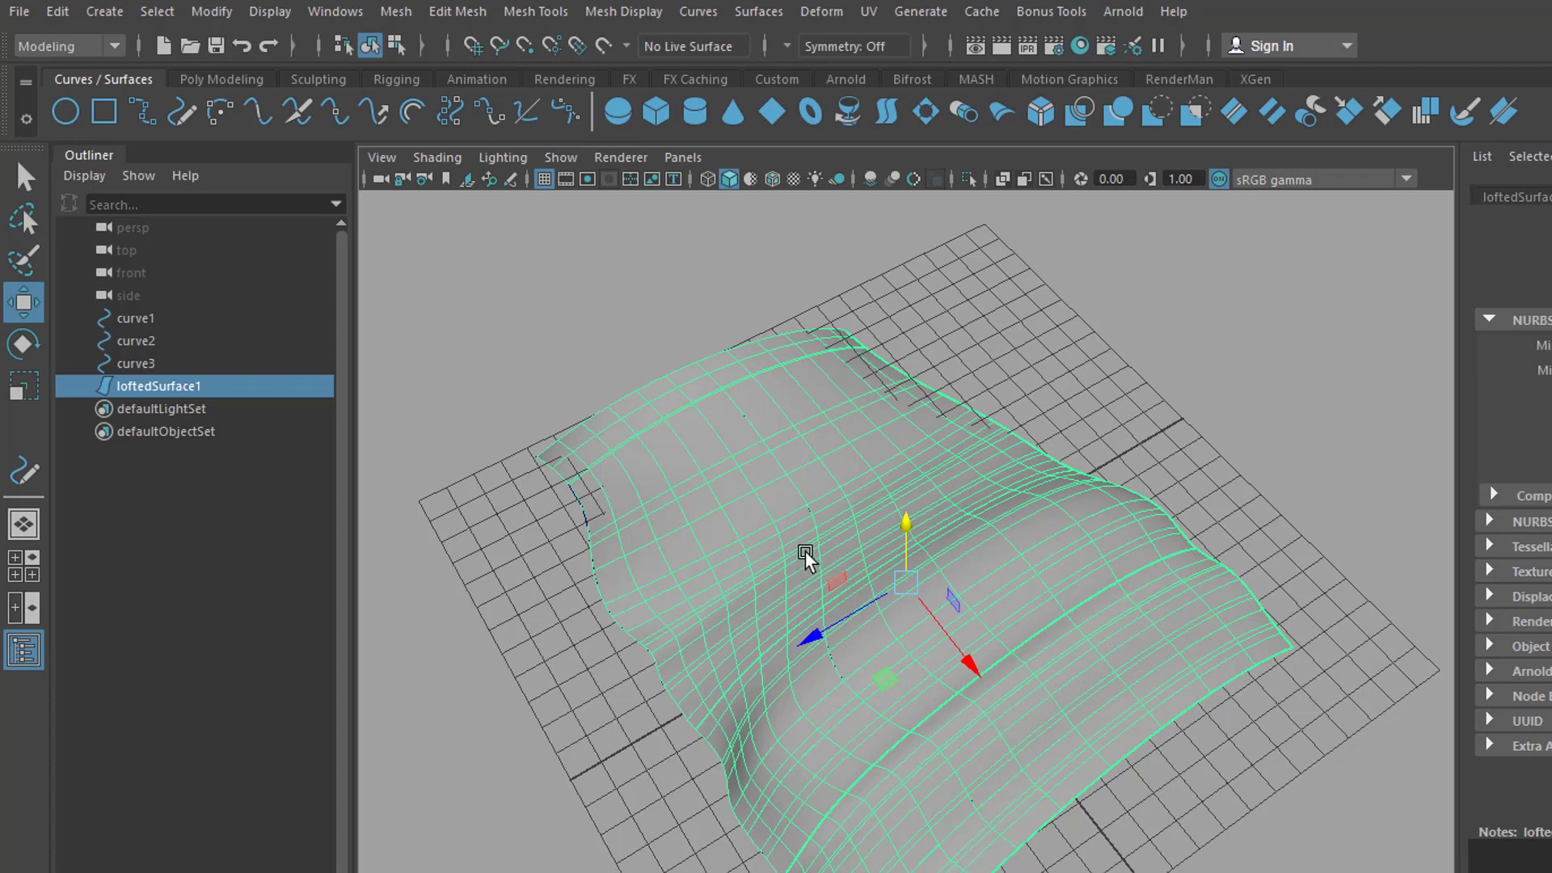
Select three lengthwise isoparms on the lofted surface and extract them as curves with Duplicate Surface Curves.
right_click(774, 410)
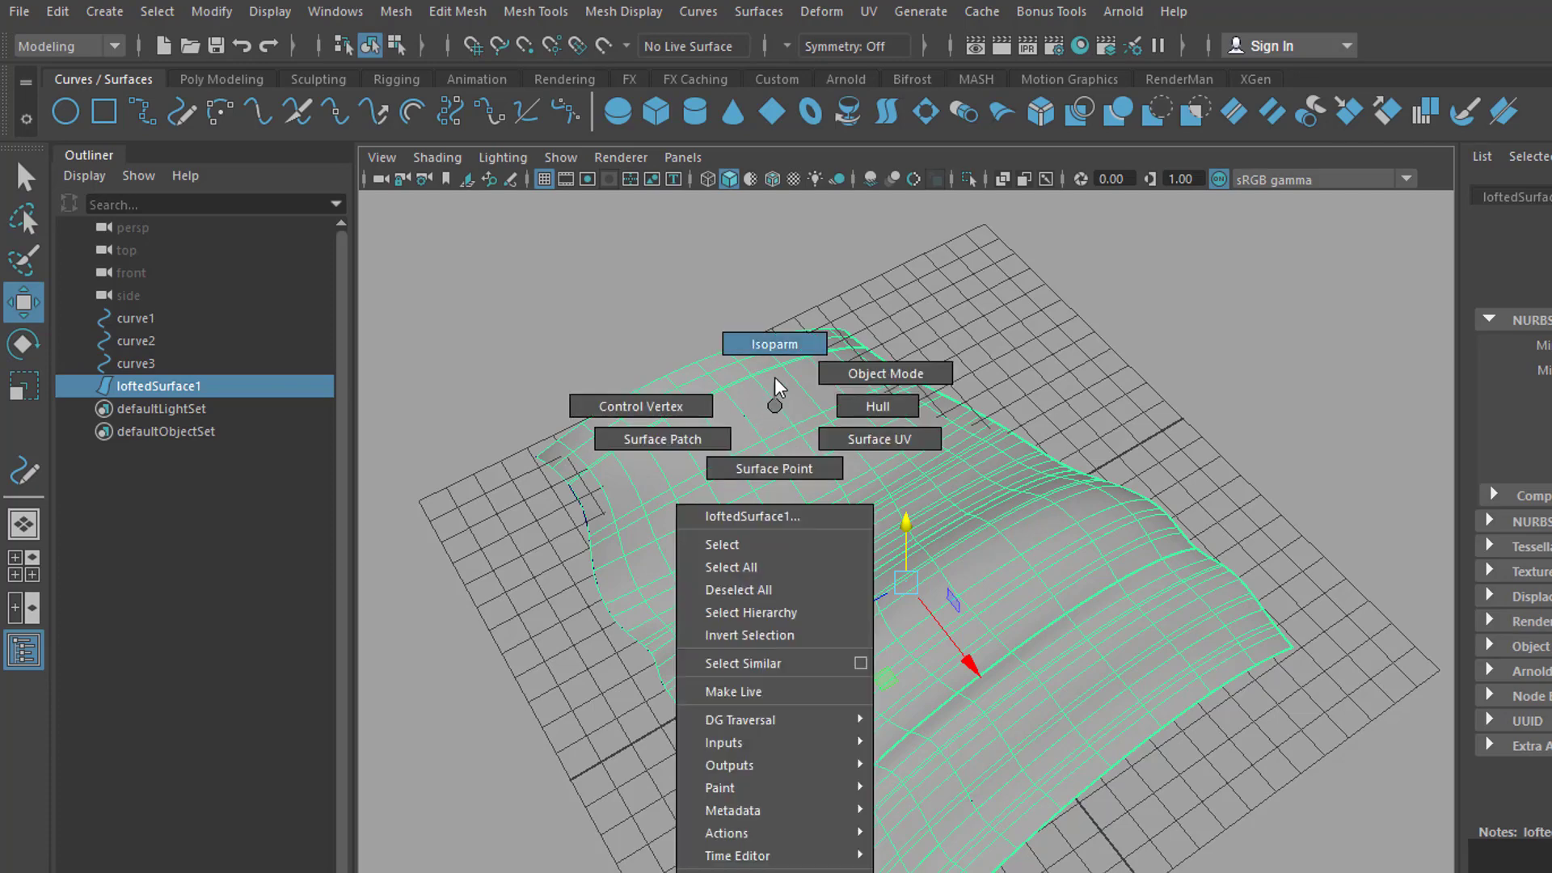
click(773, 344)
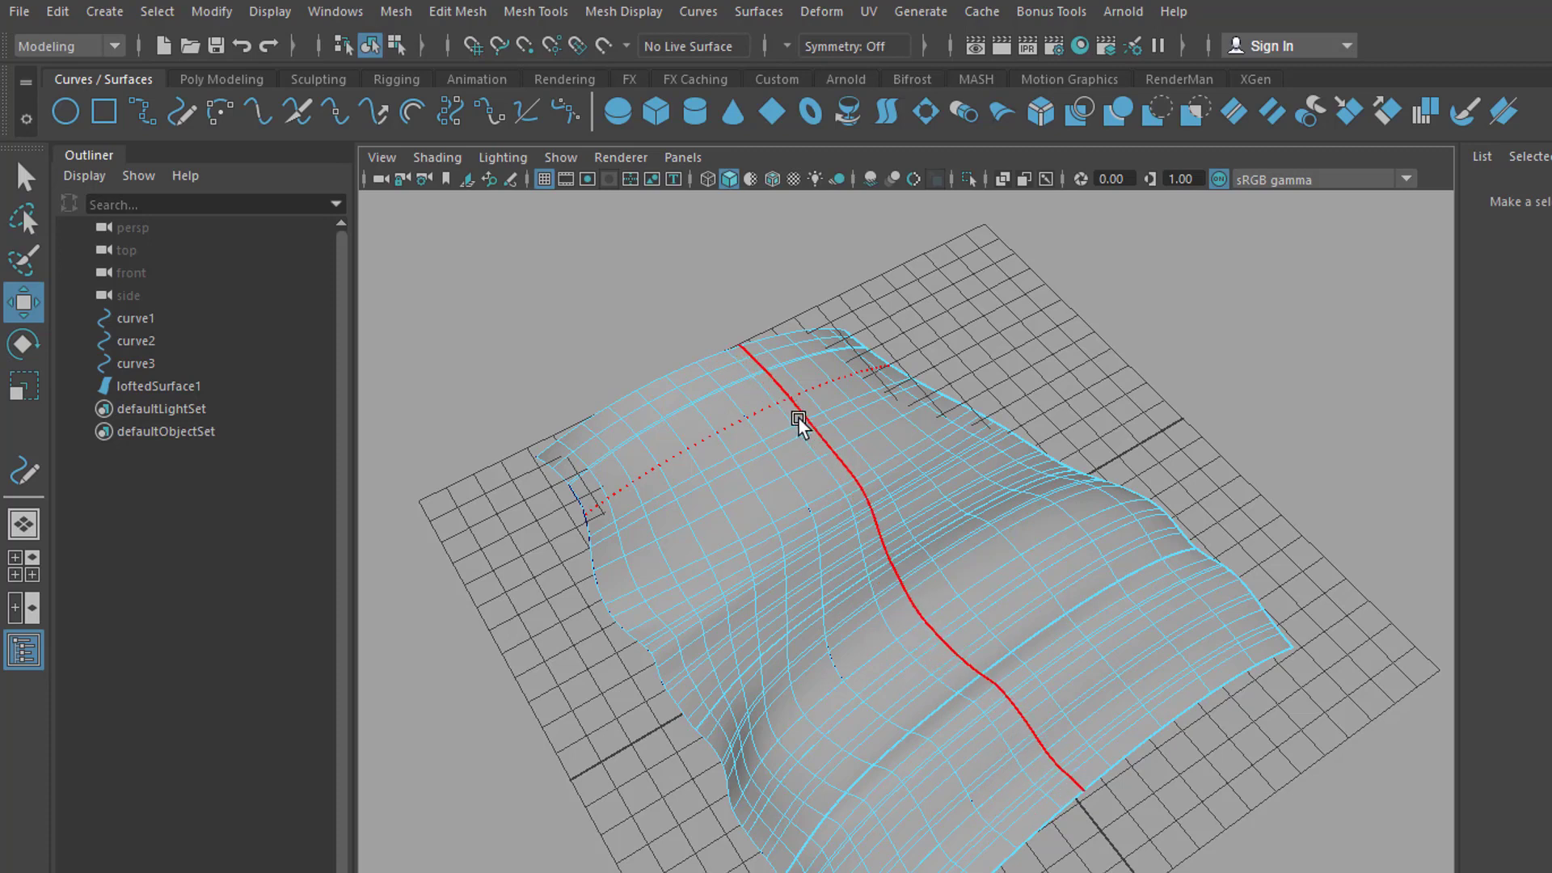
click(797, 423)
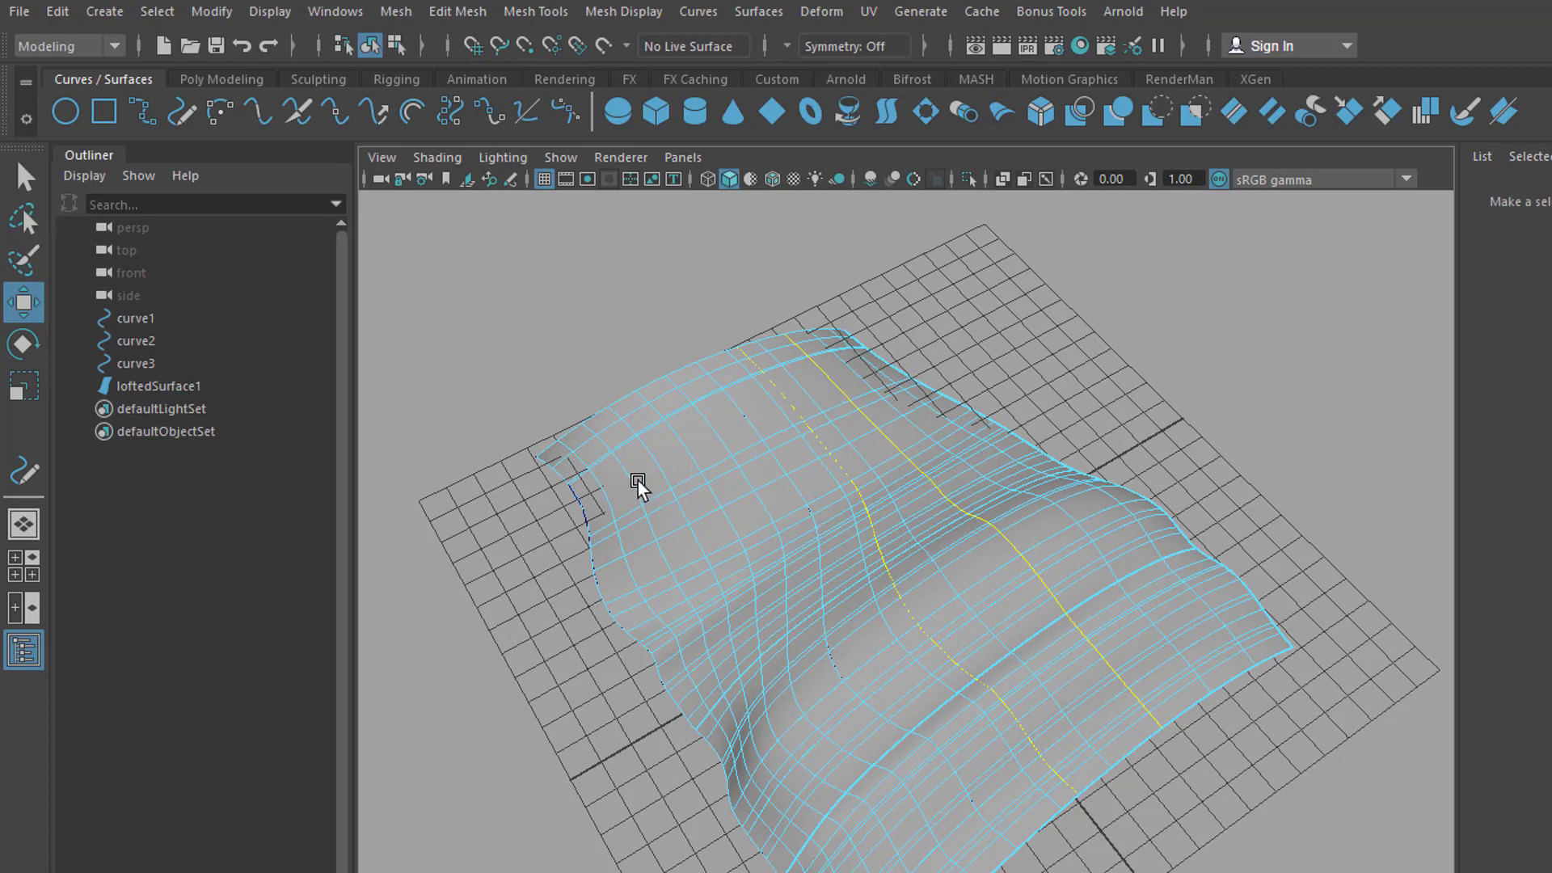
shift+click(656, 466)
click(699, 13)
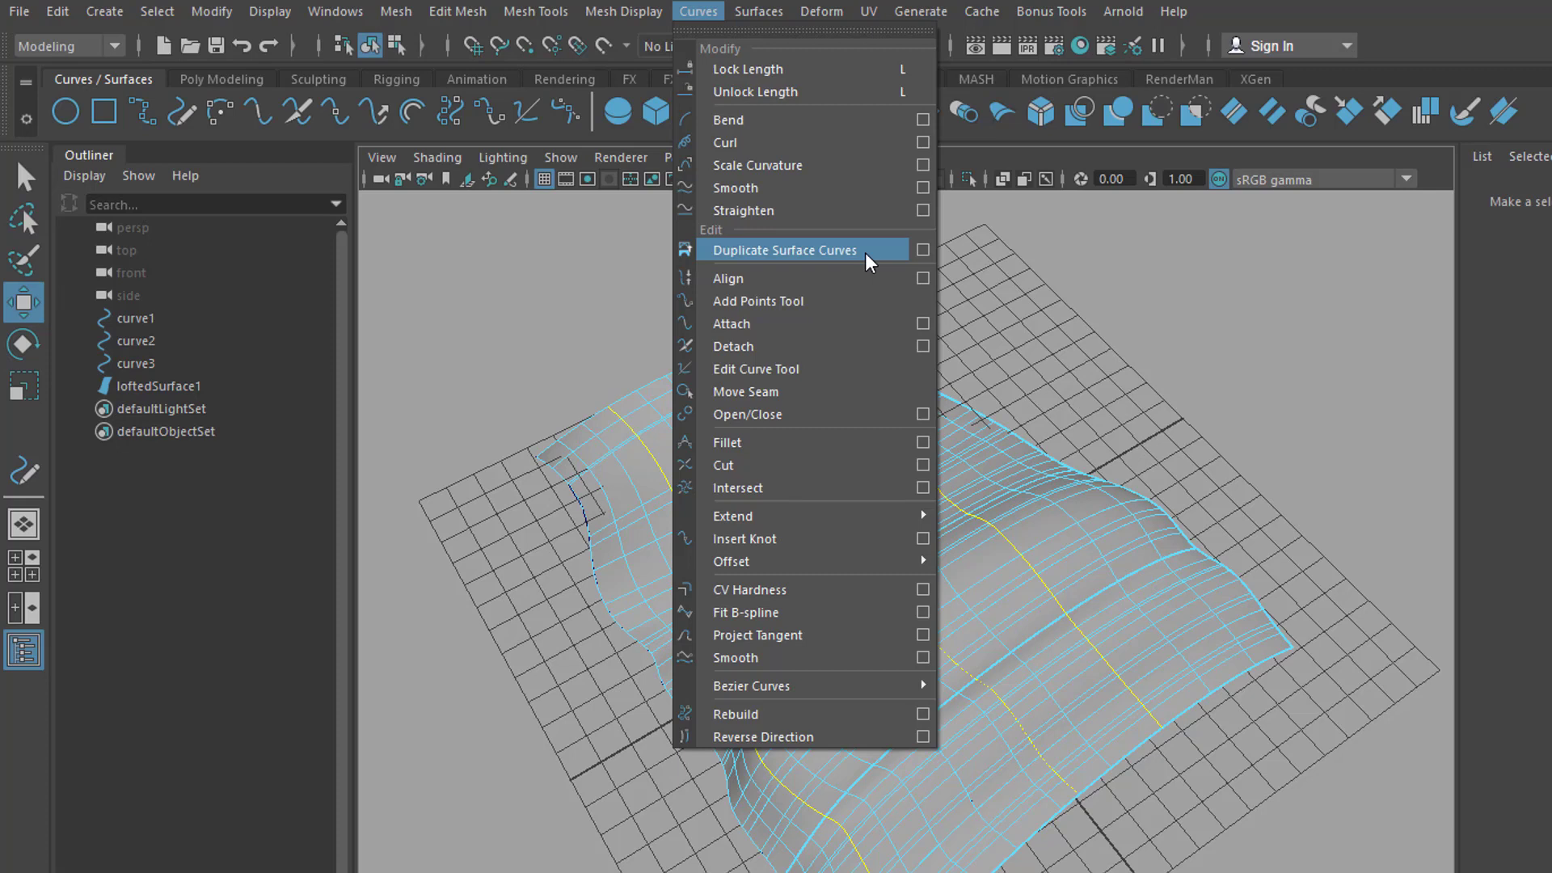
click(843, 249)
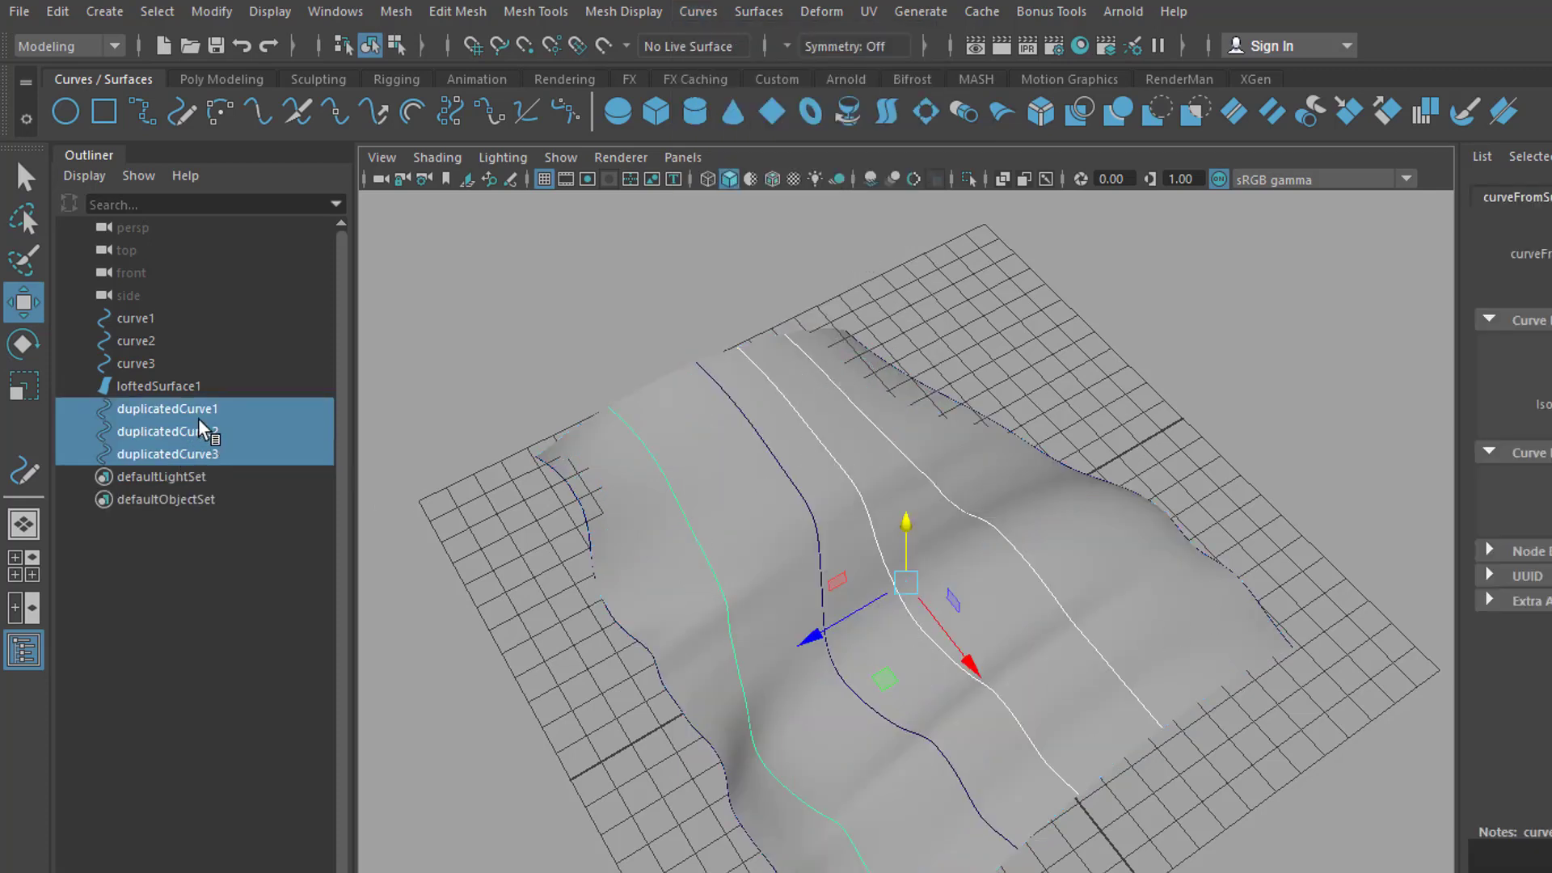
Delete curve1, curve2, curve3 and loftedSurface1, keeping only the three duplicated curves.
click(151, 319)
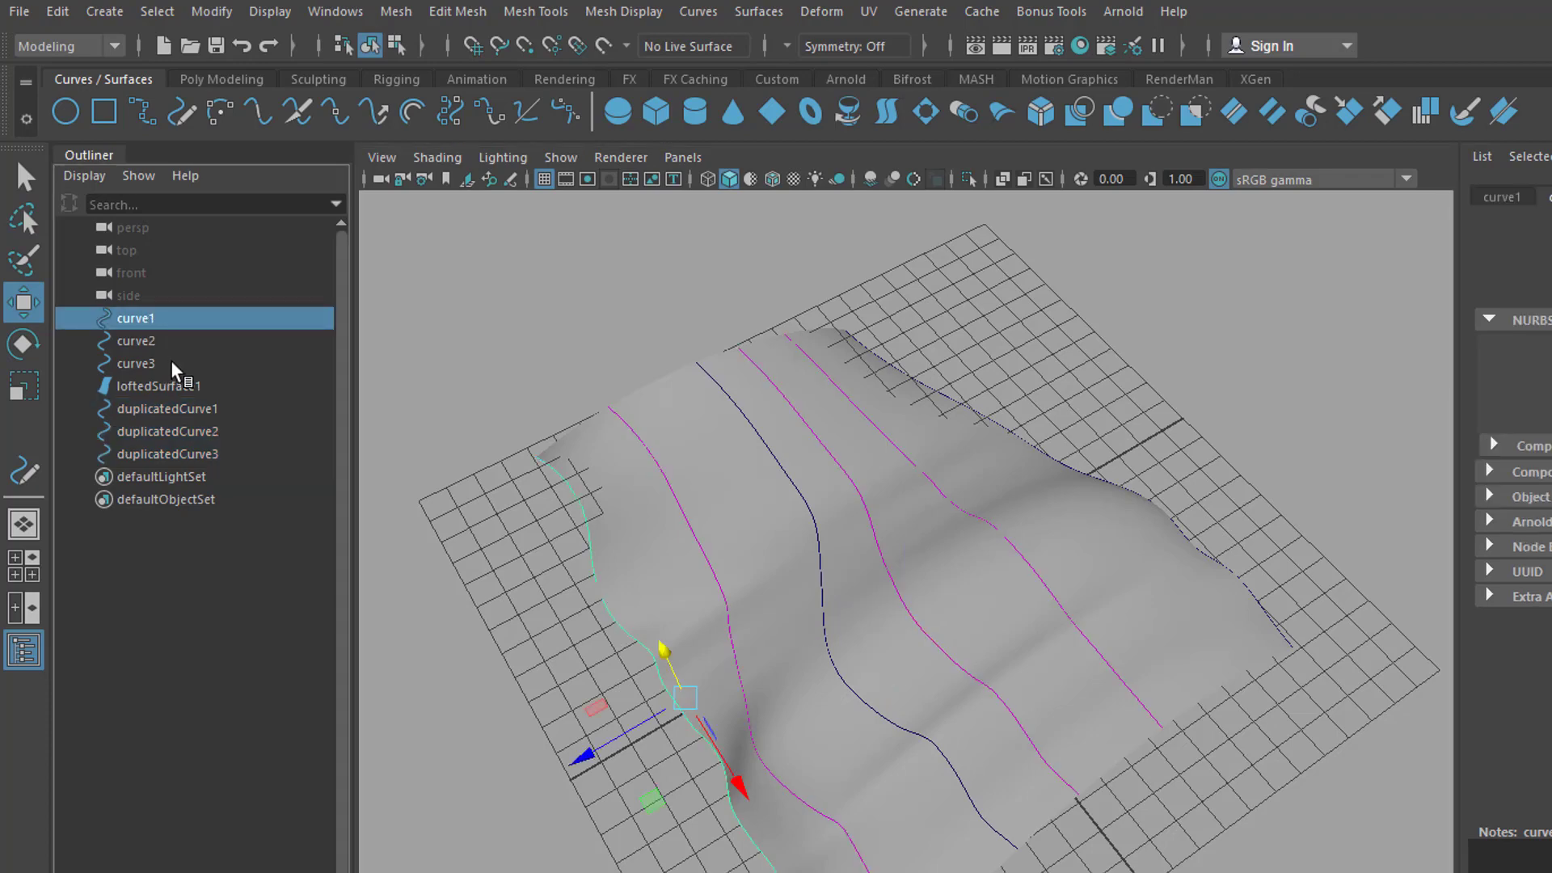
shift+click(174, 386)
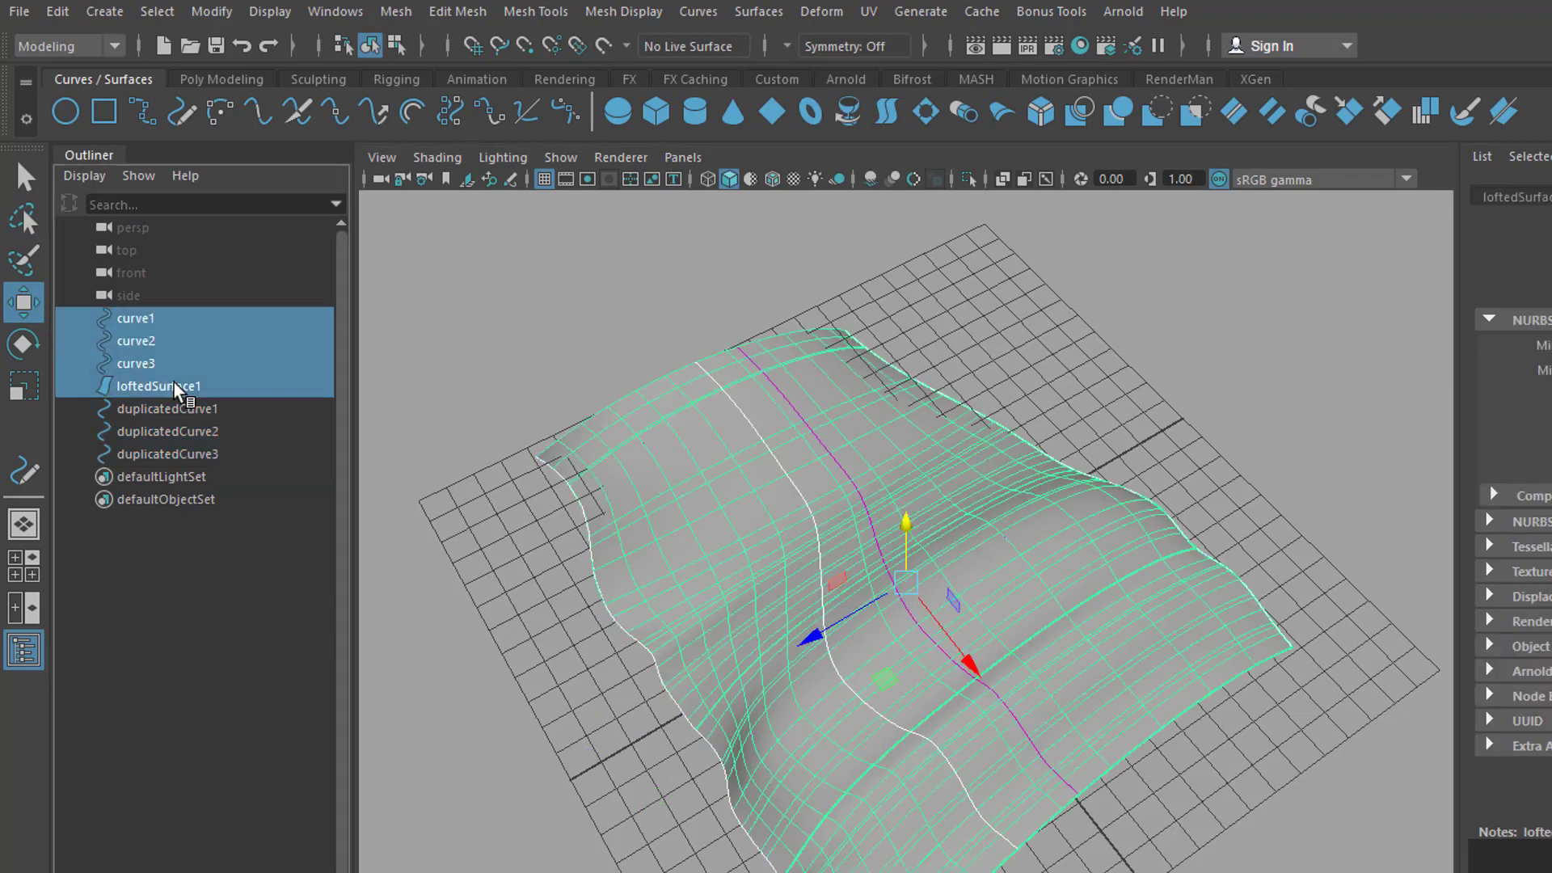
key(Delete)
alt+drag(803, 755, 948, 668)
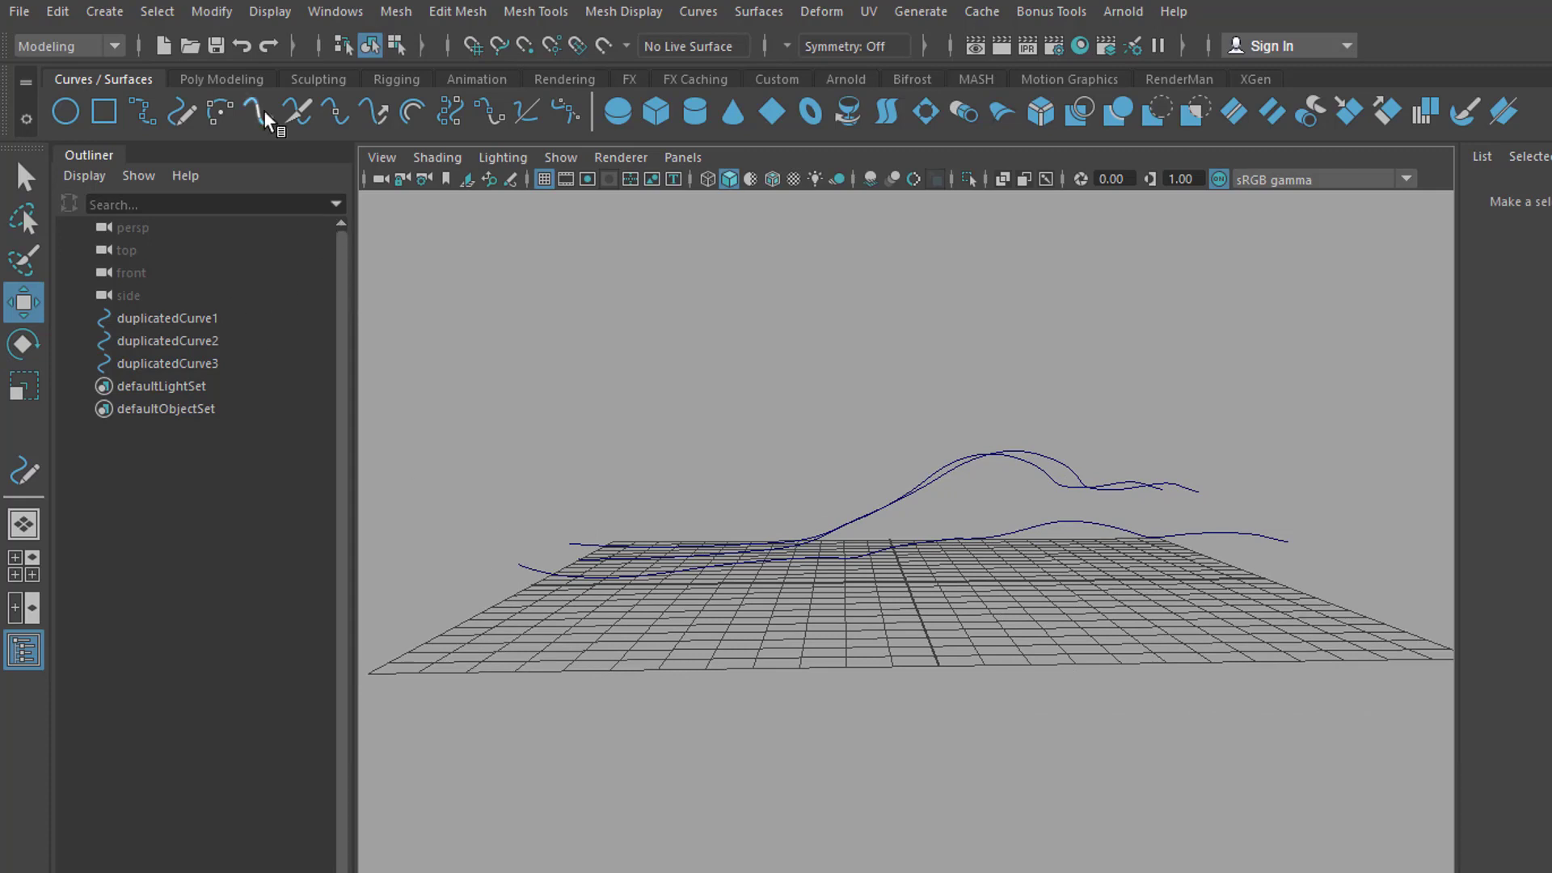
Create a polygon cube at the centre of the grid and ready it for scaling.
click(242, 81)
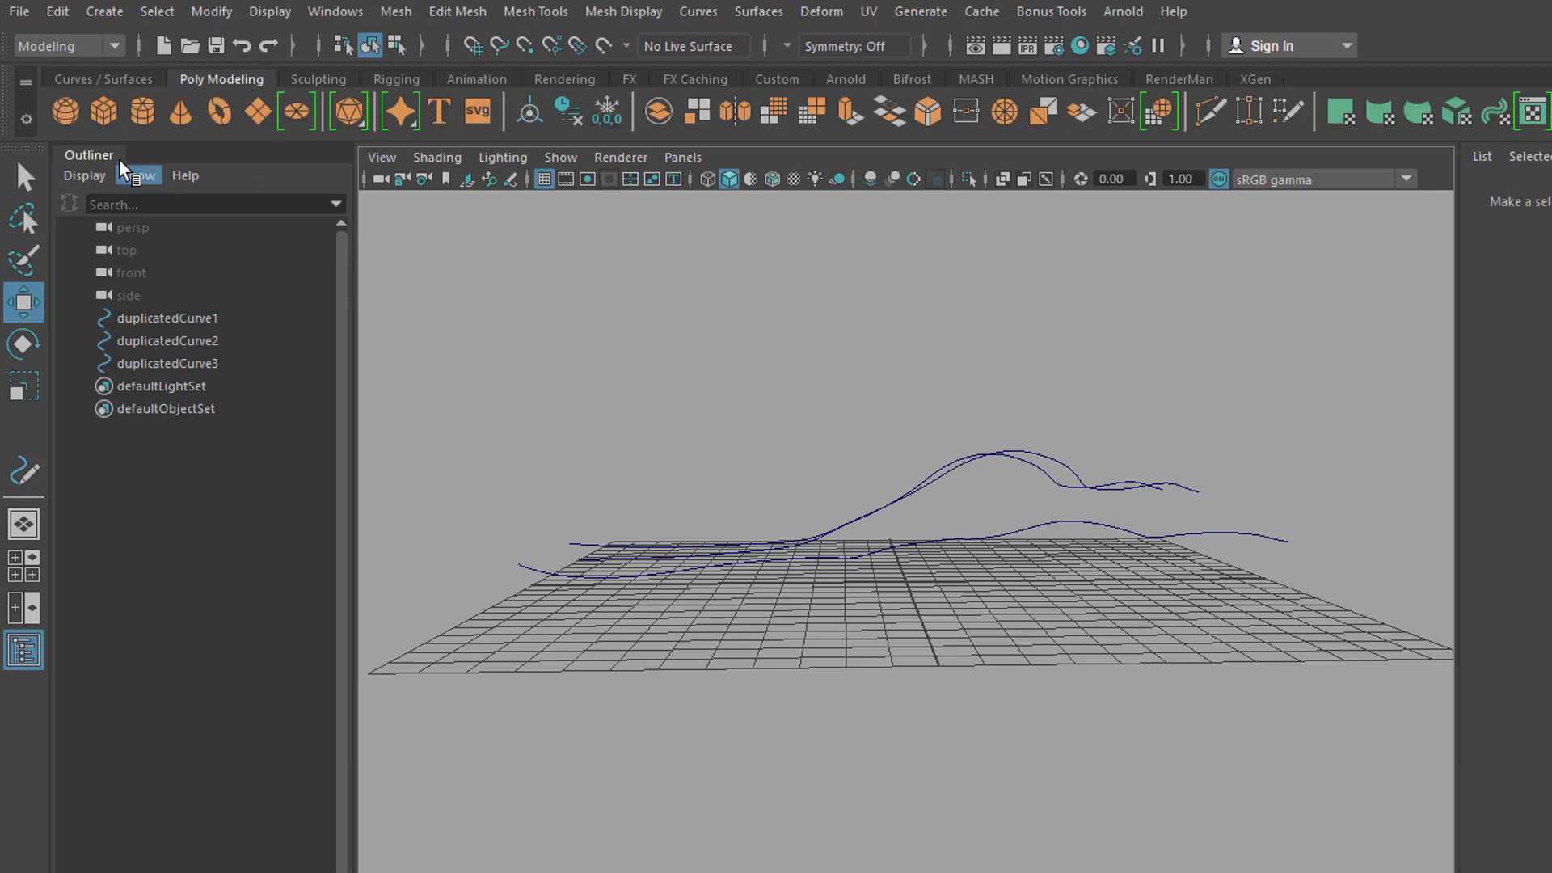
click(103, 112)
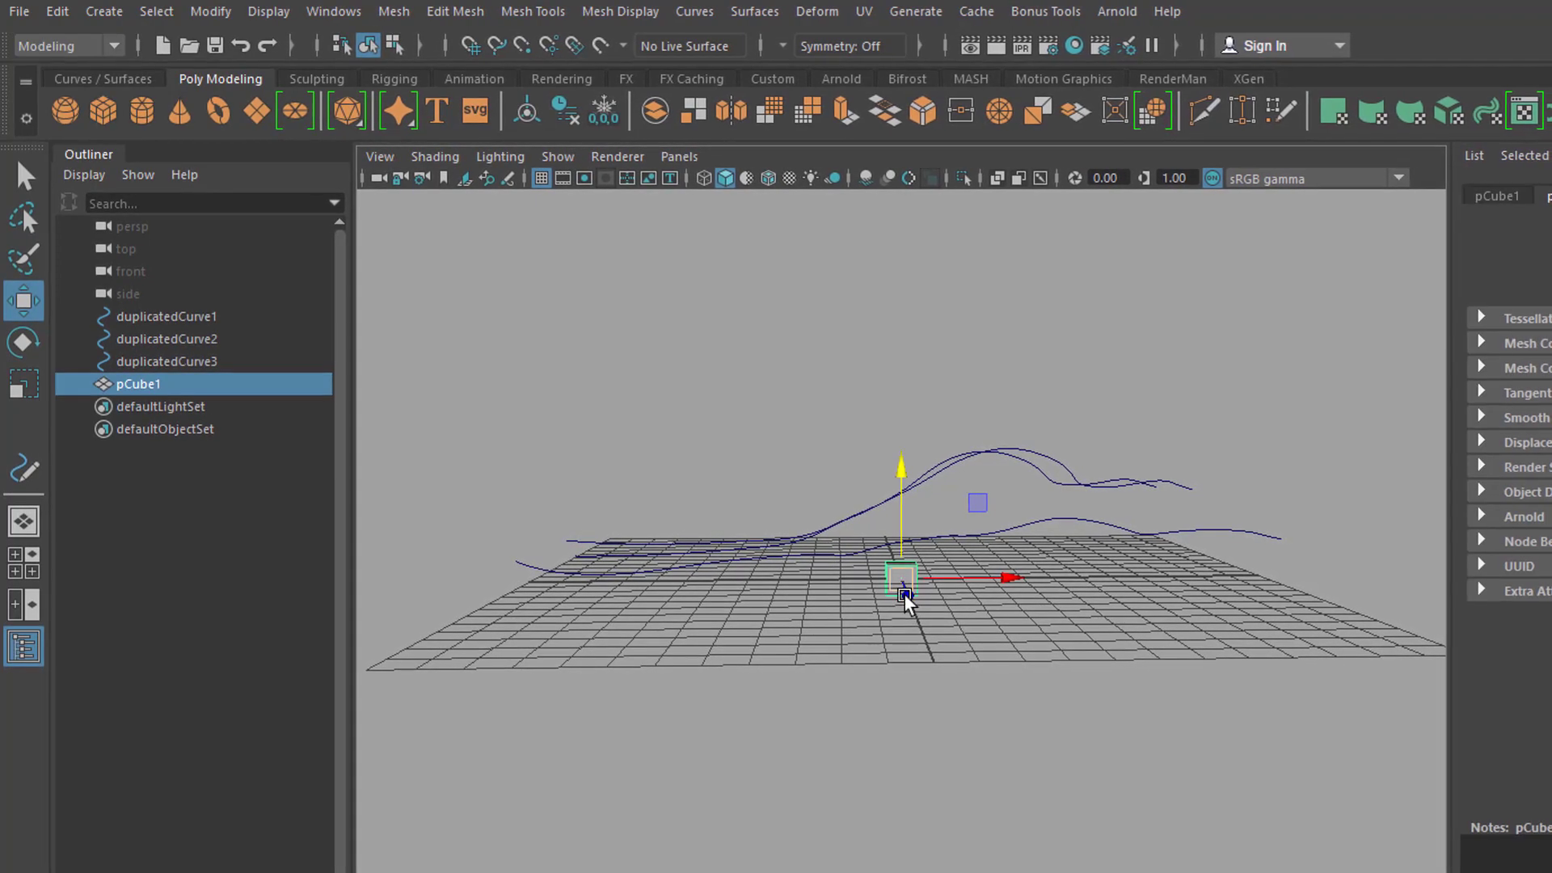
key(r)
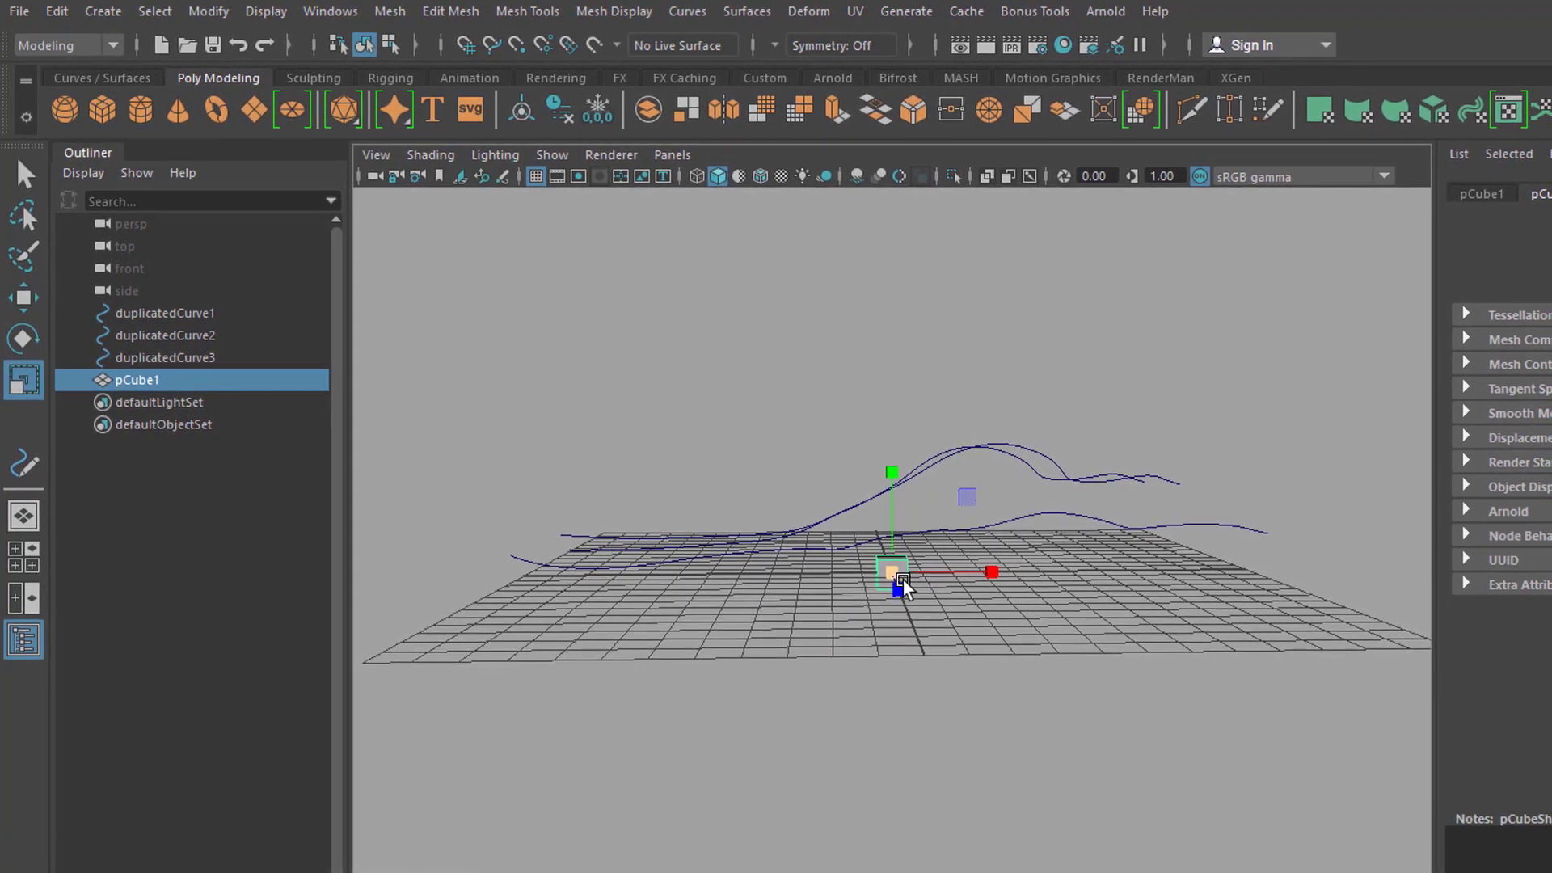
Create a MASH network from pCube1.
alt+drag(892, 580, 927, 751)
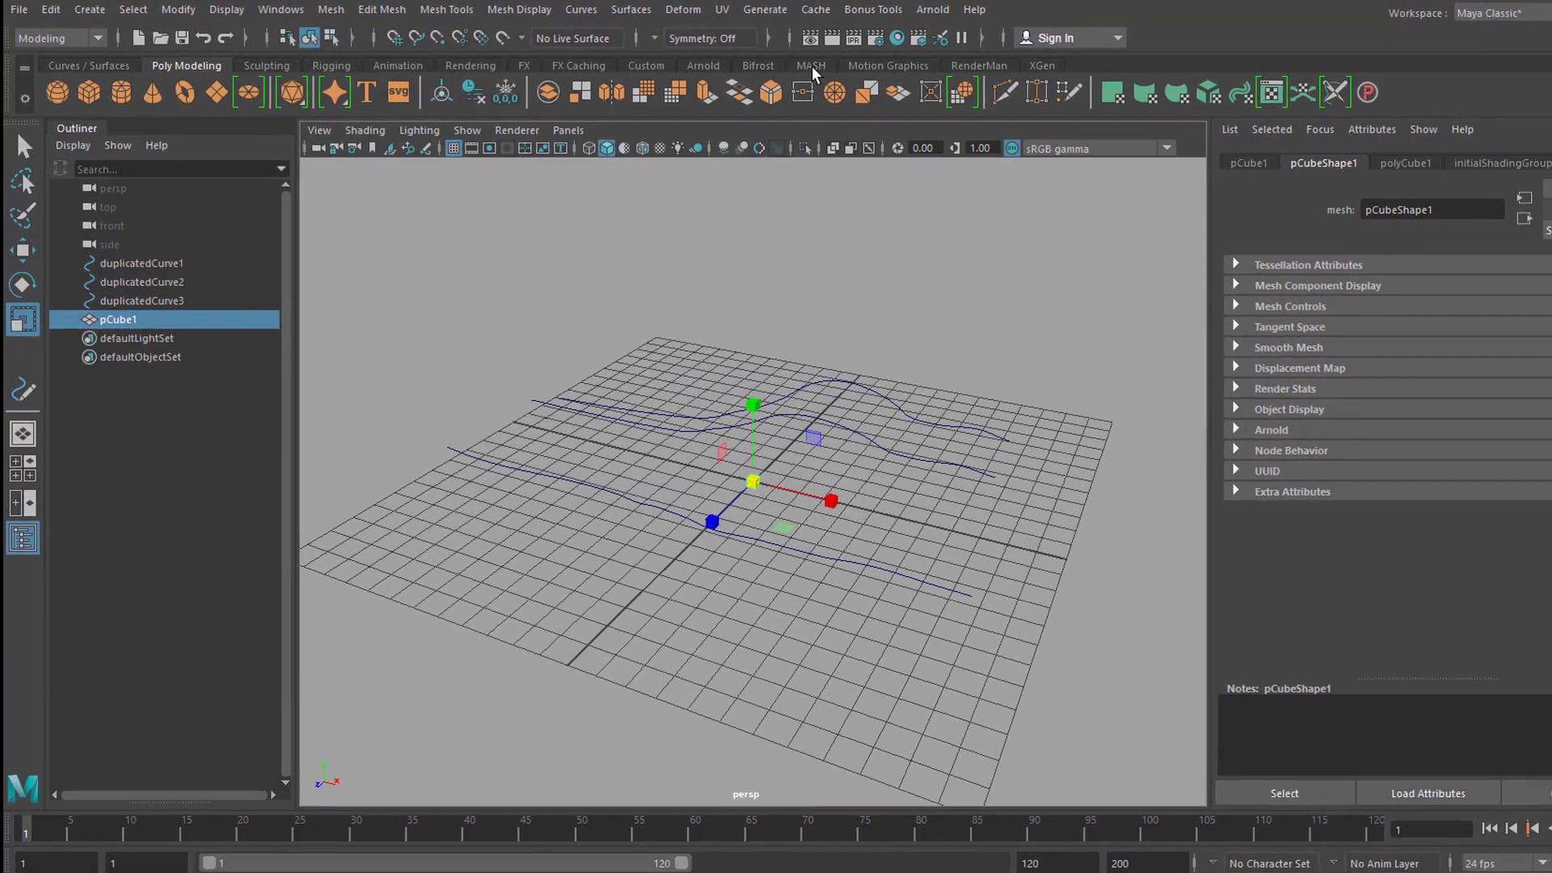
click(833, 71)
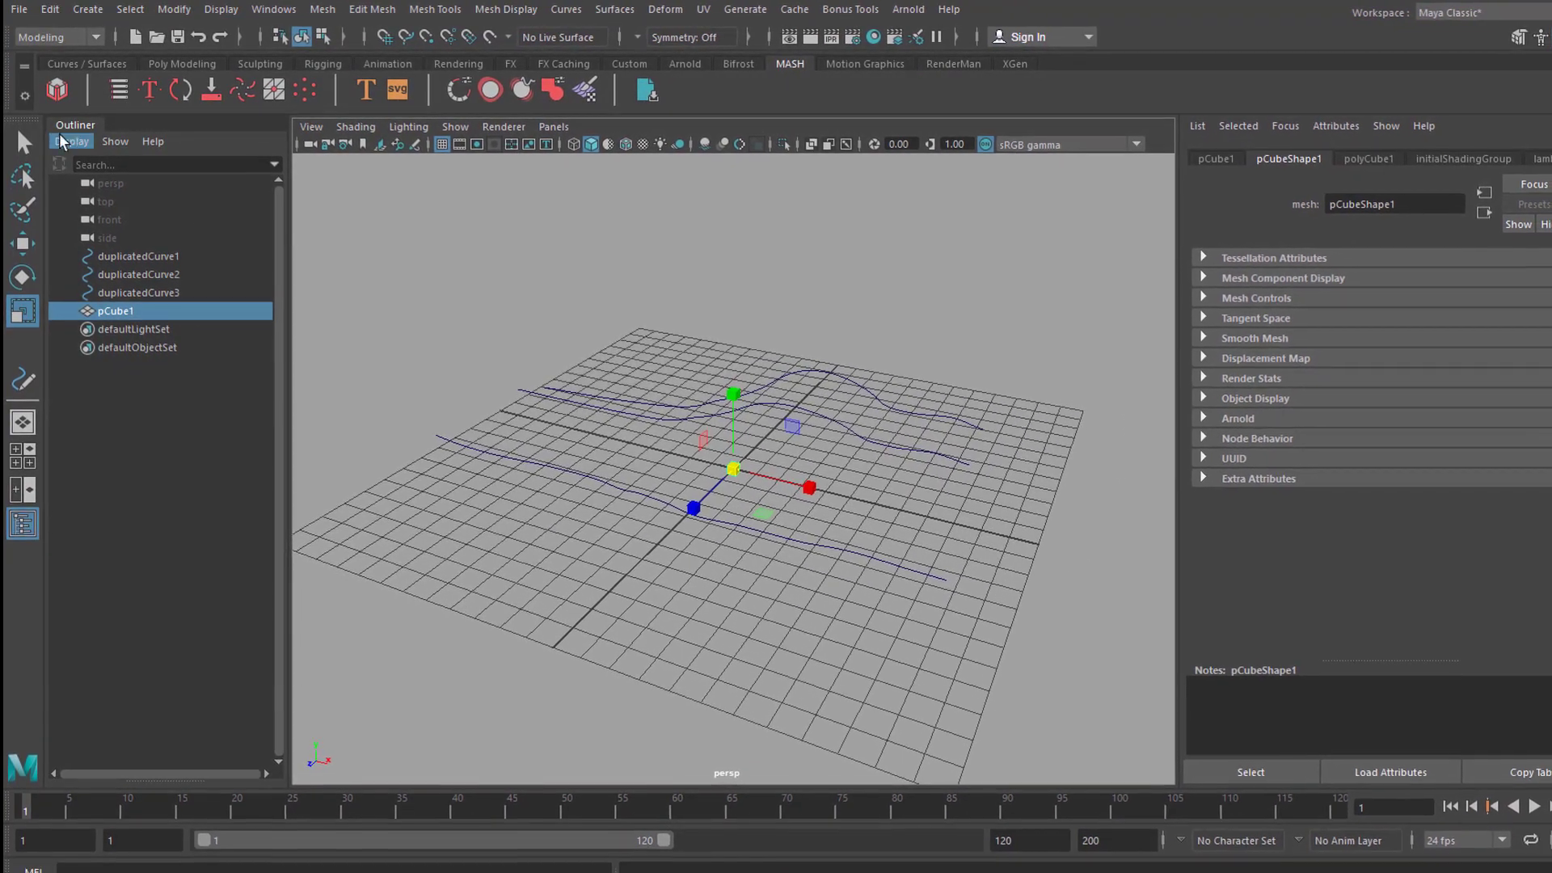
click(57, 89)
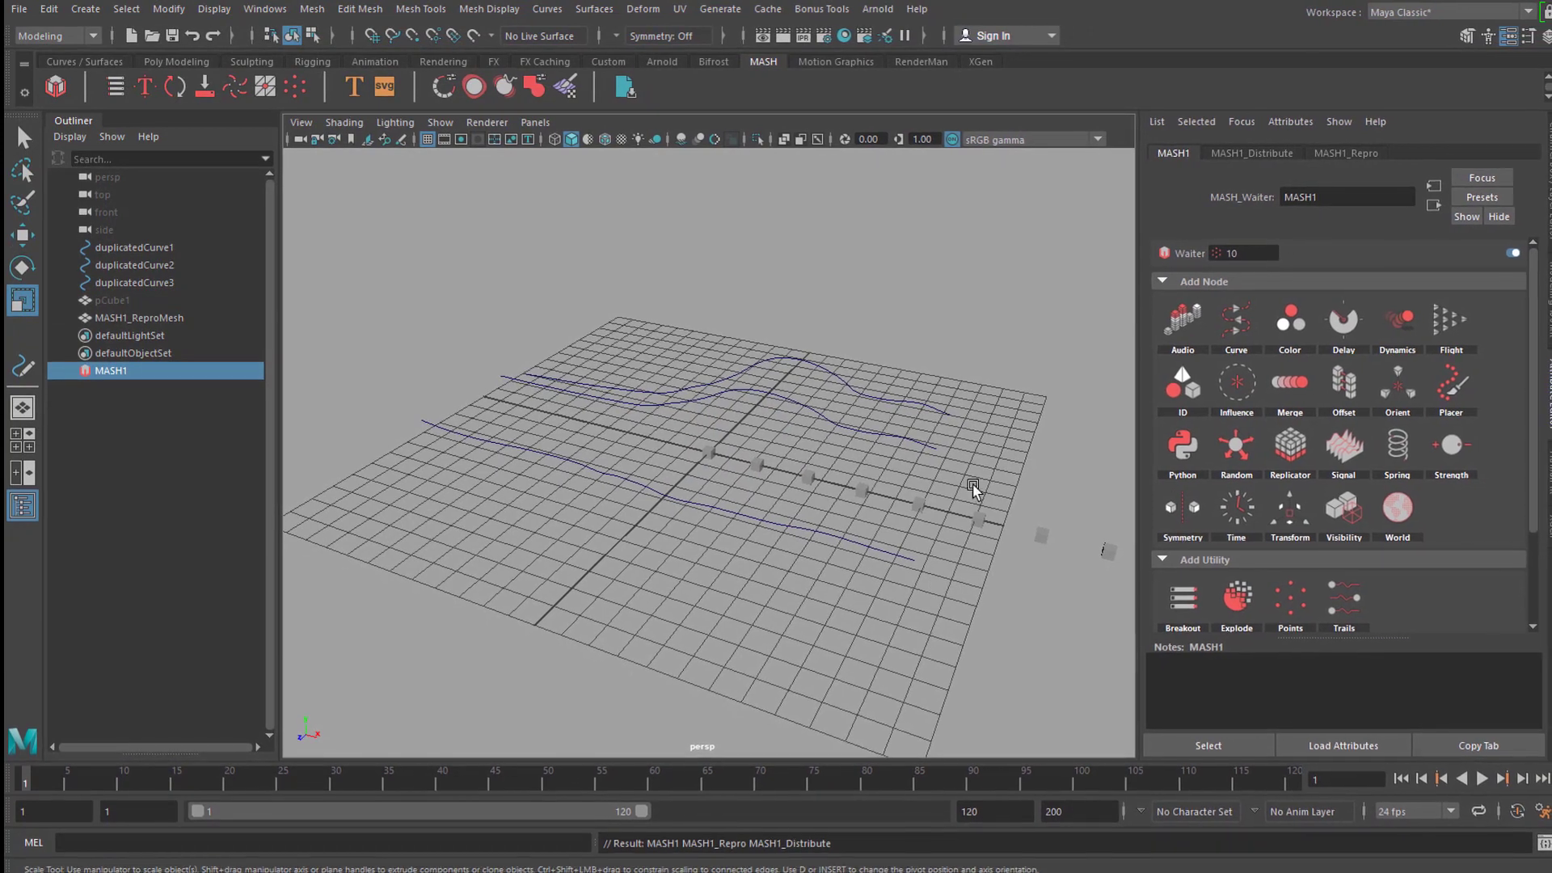
alt+drag(1101, 537, 710, 468)
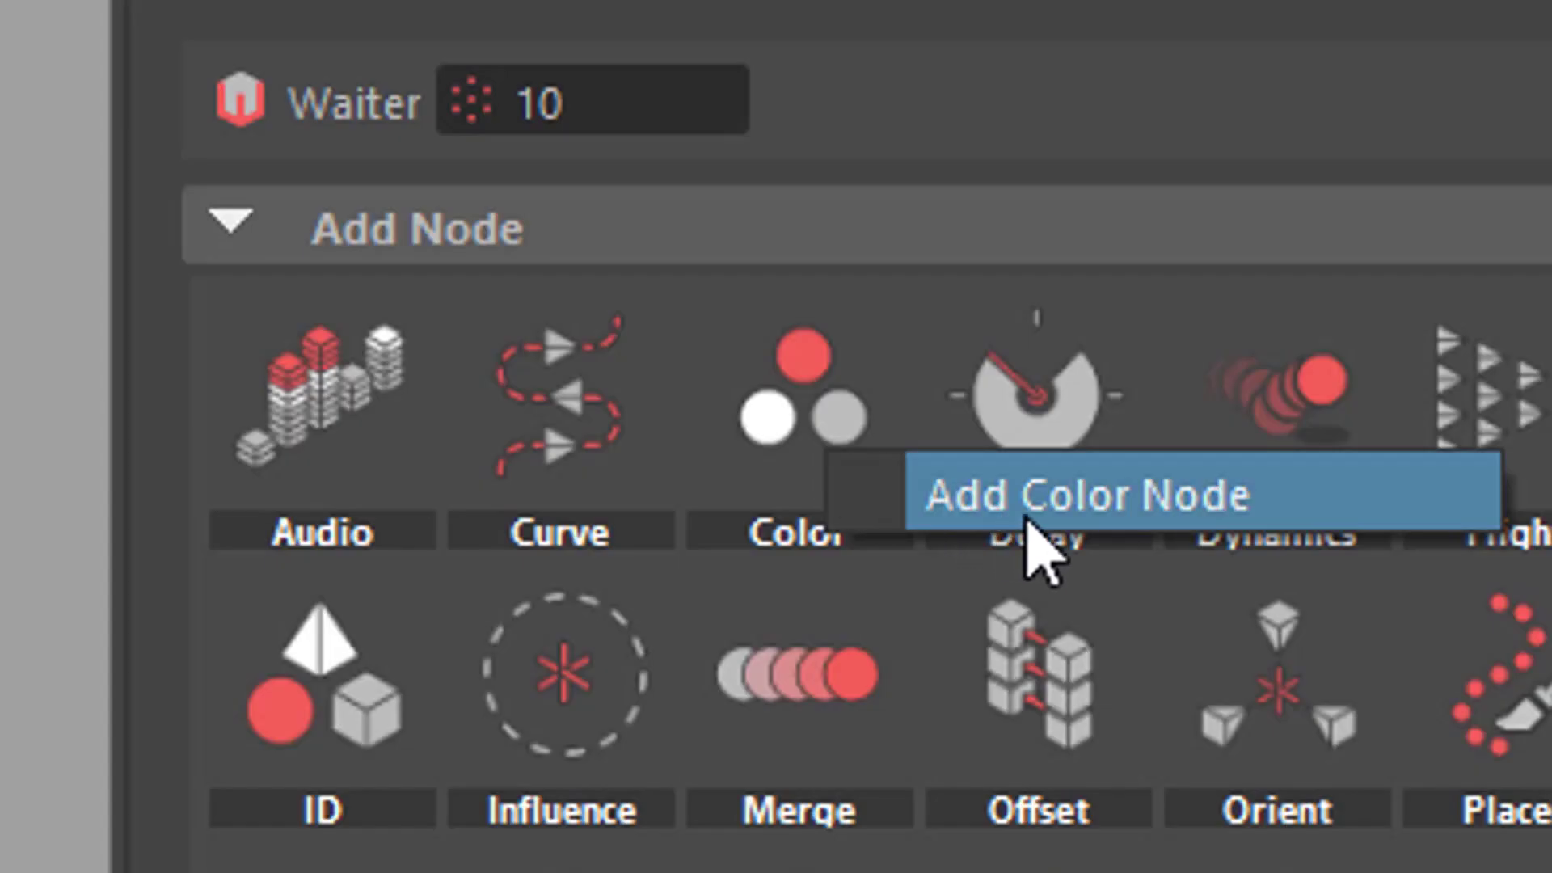
Add a Color node to the MASH1 network and set its color to olive green.
click(1026, 522)
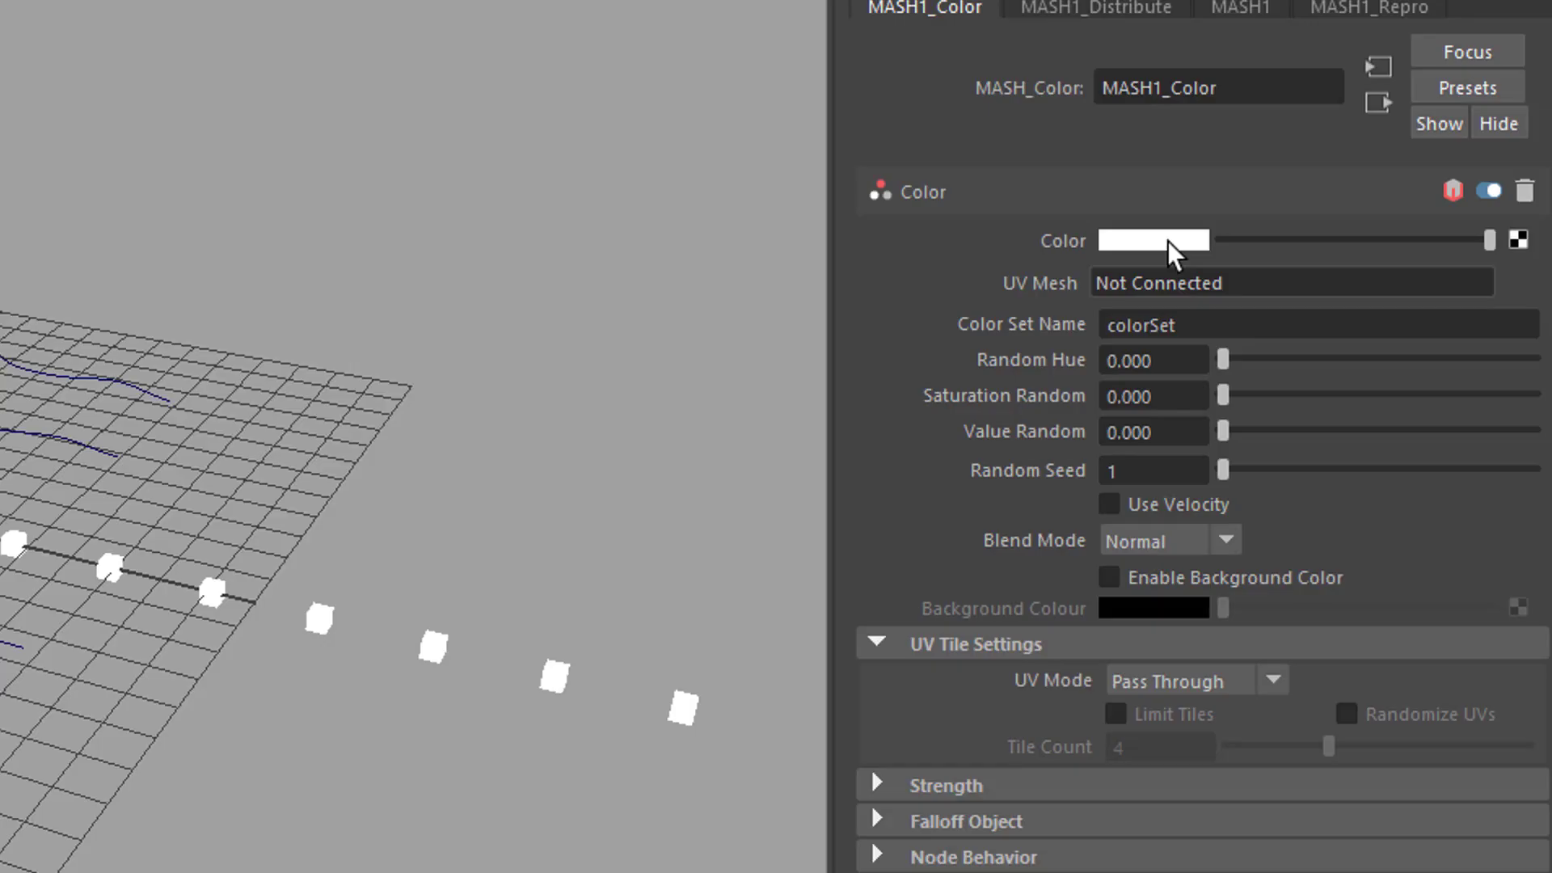
click(1170, 253)
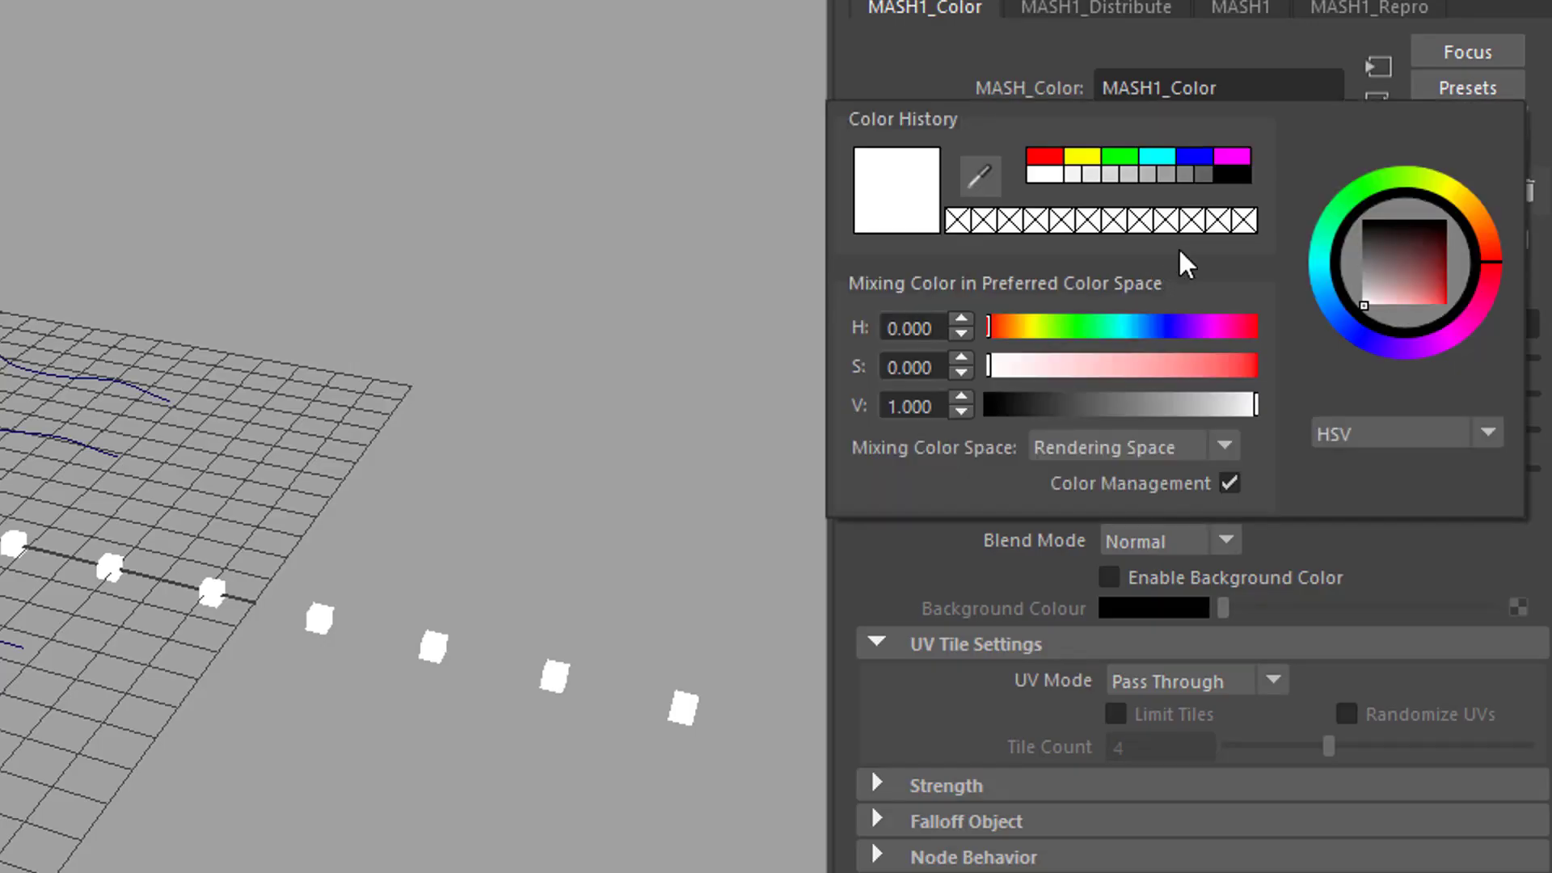
click(1447, 208)
drag(1410, 305, 1427, 275)
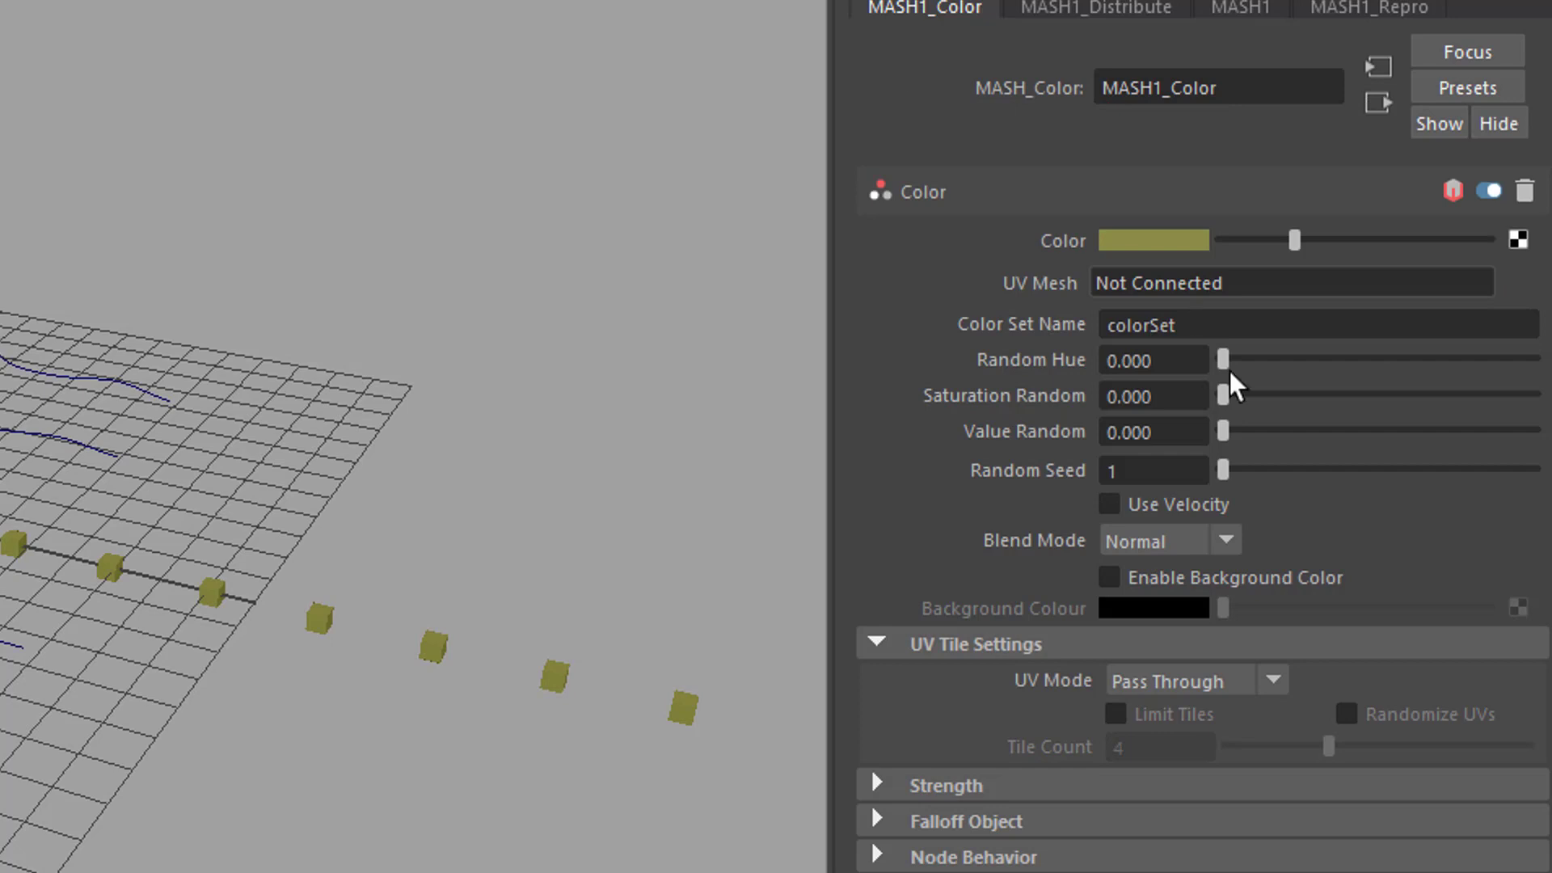
Vary the cubes' colors with Random Hue 0.274, Saturation Random 0.100 and Value Random 0.384.
drag(1224, 361, 1266, 390)
drag(1368, 412, 1484, 413)
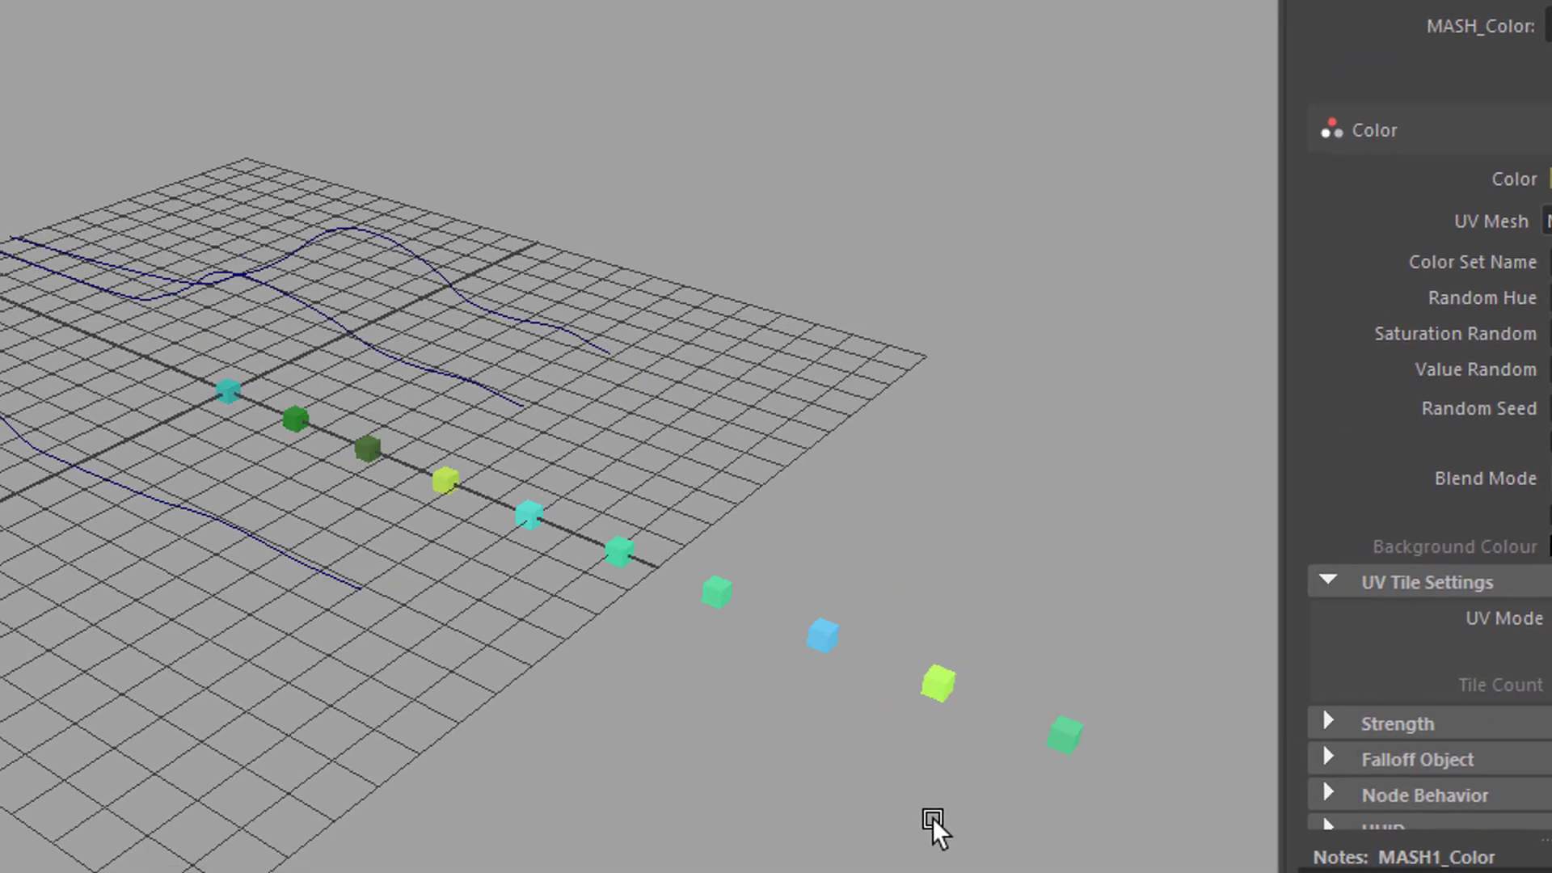
alt+drag(1106, 806, 1067, 872)
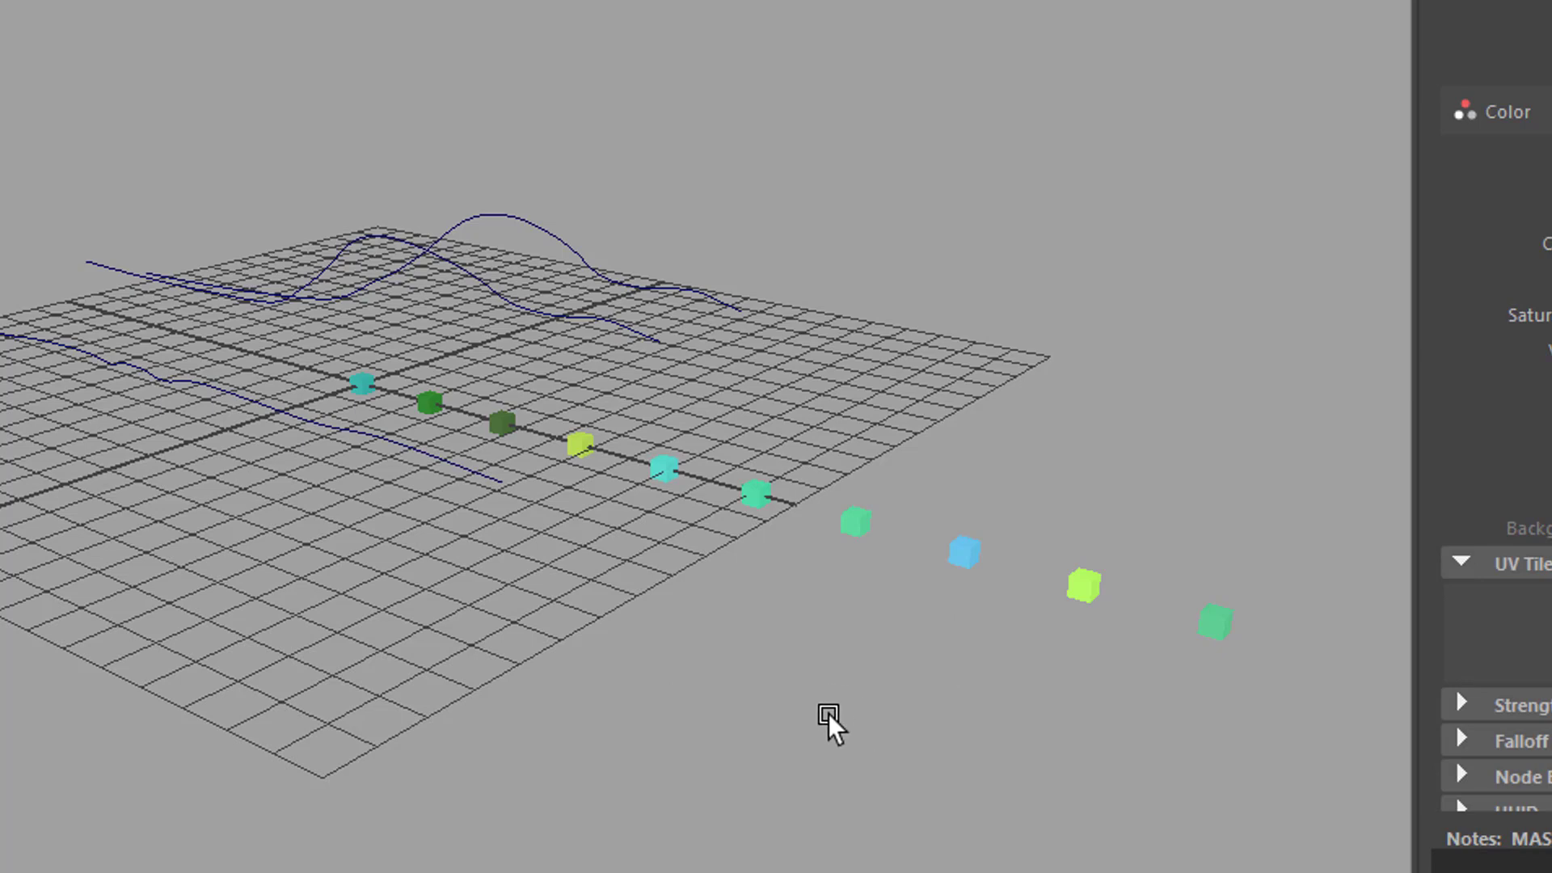
alt+drag(701, 716, 710, 752)
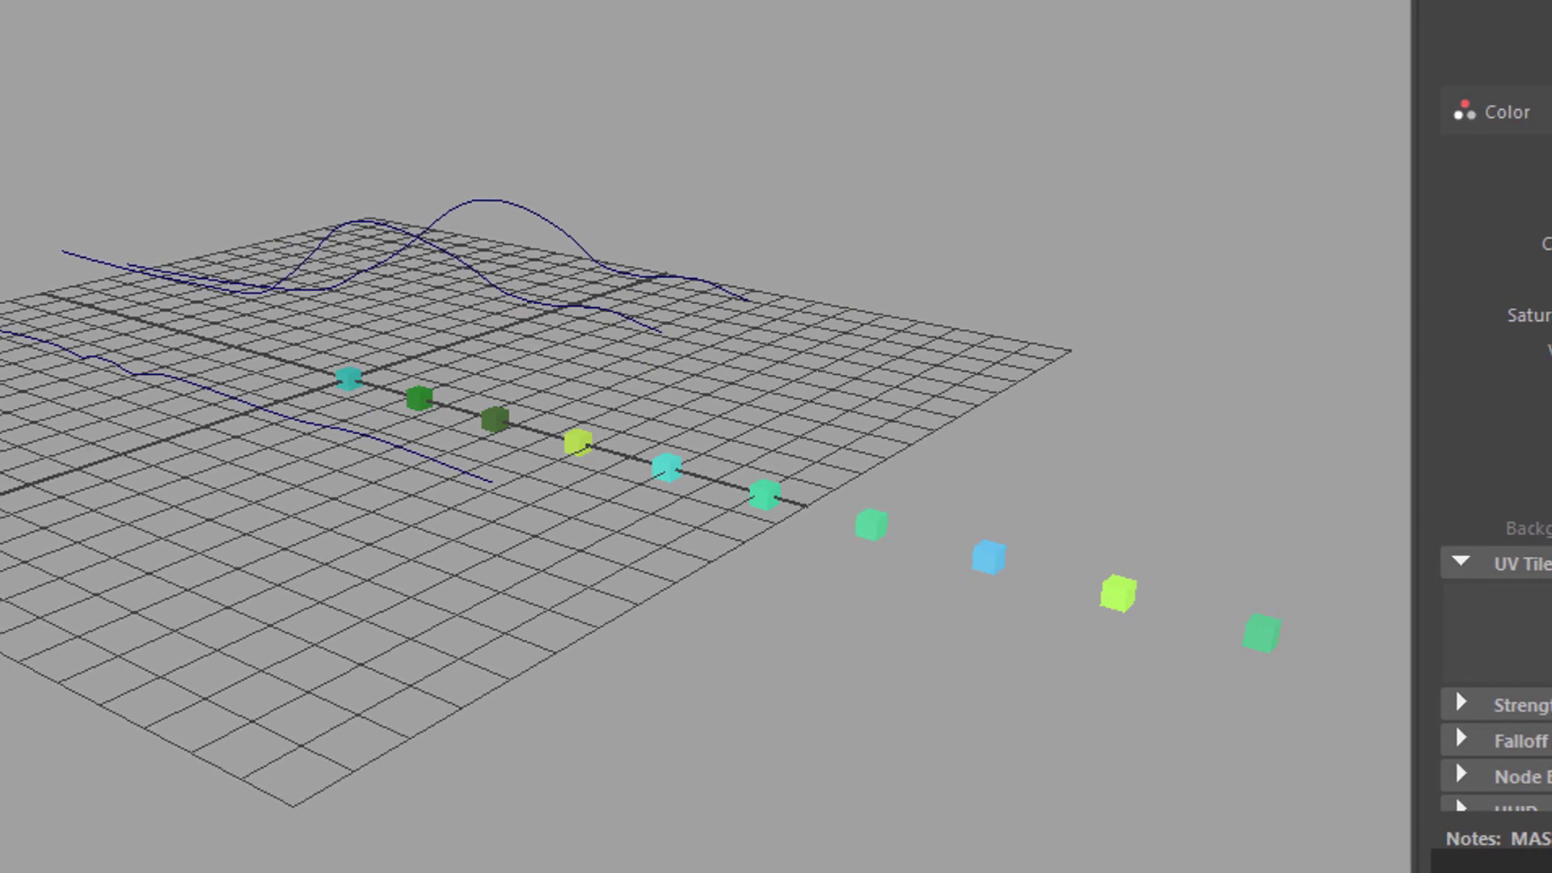
alt+drag(487, 266, 873, 581)
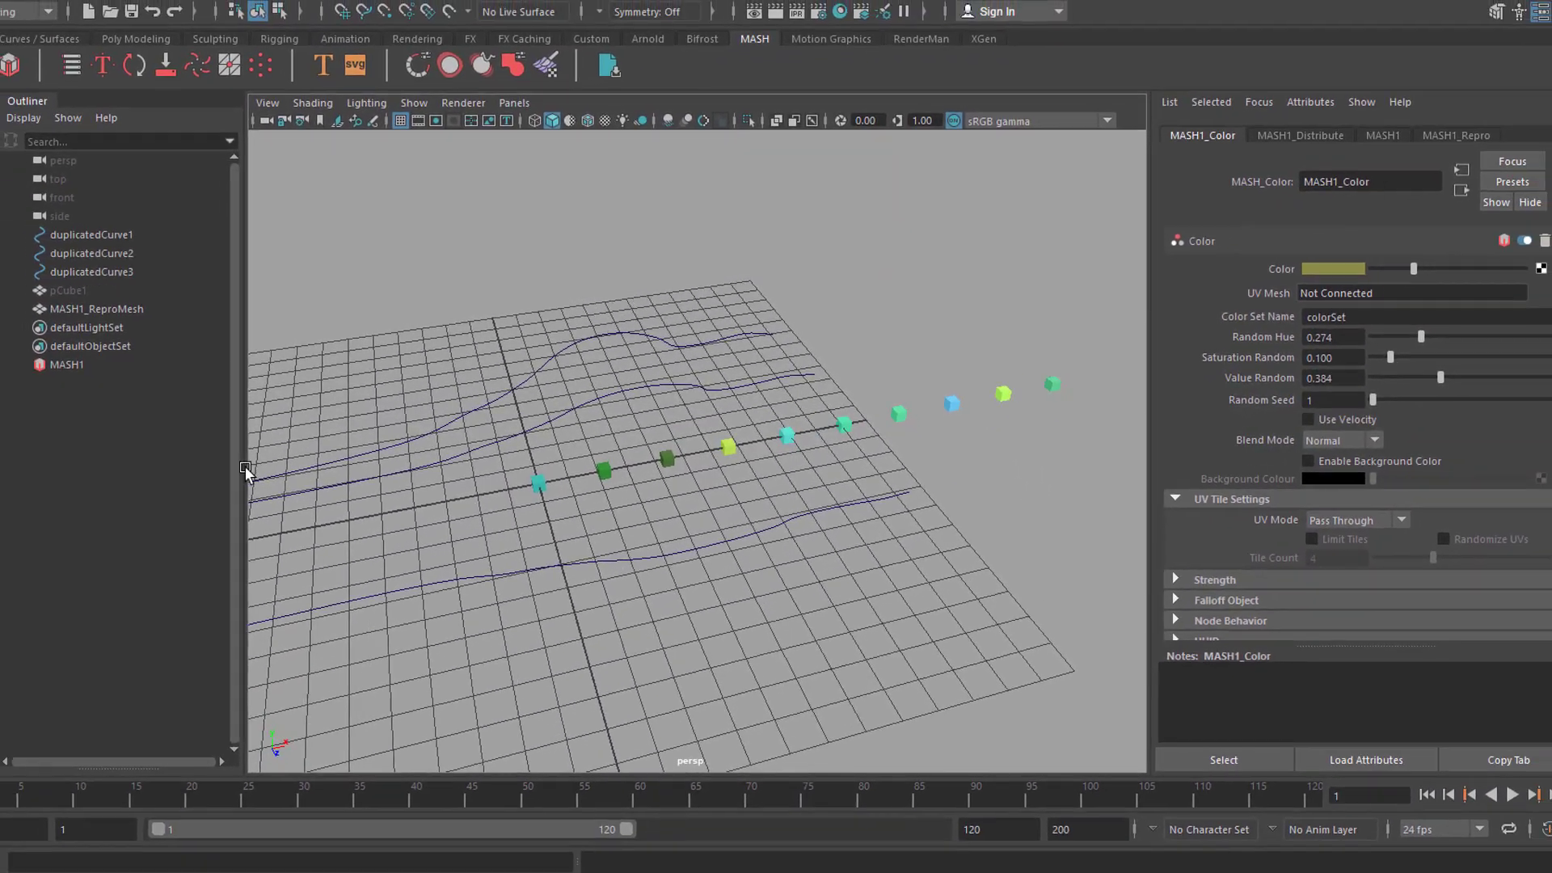
Add a Curve node to the MASH1 network and connect duplicatedCurve1 as its input curve.
click(113, 367)
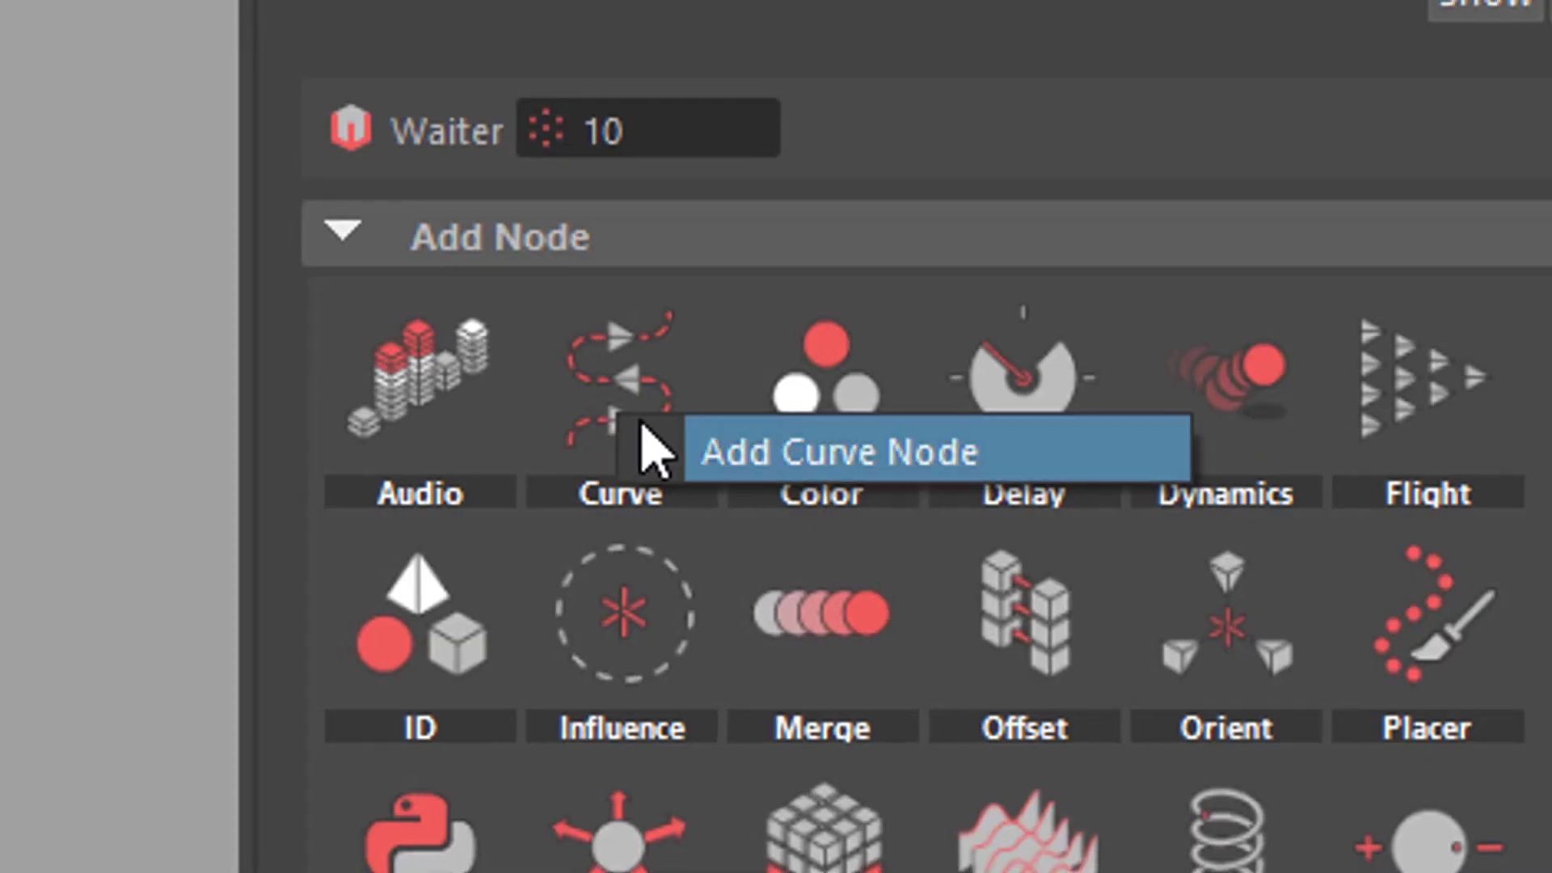
click(728, 441)
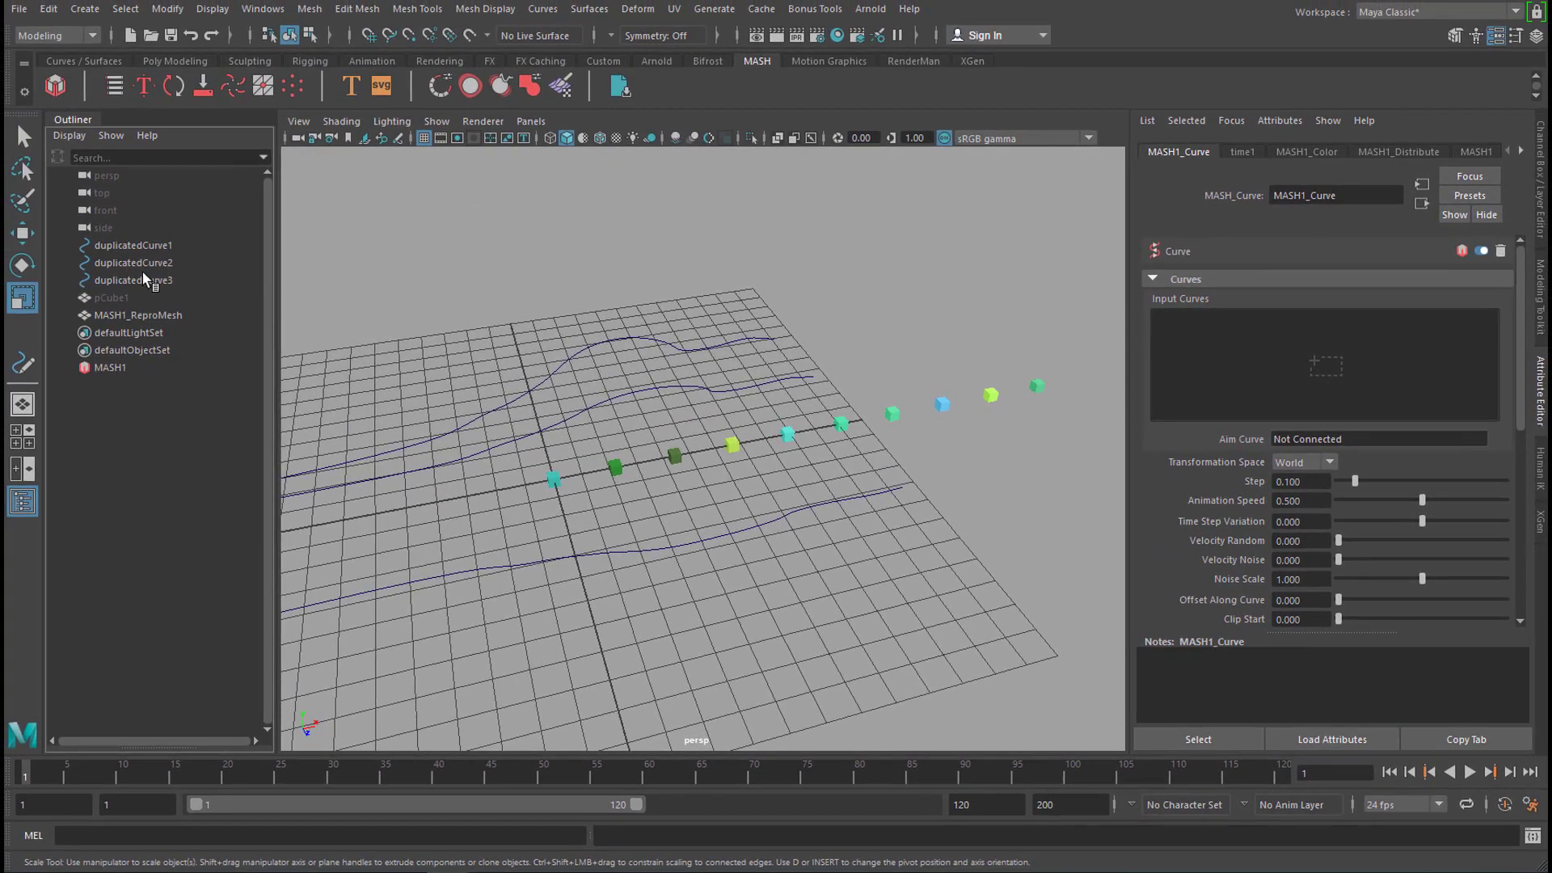
middle_drag(147, 245, 150, 250)
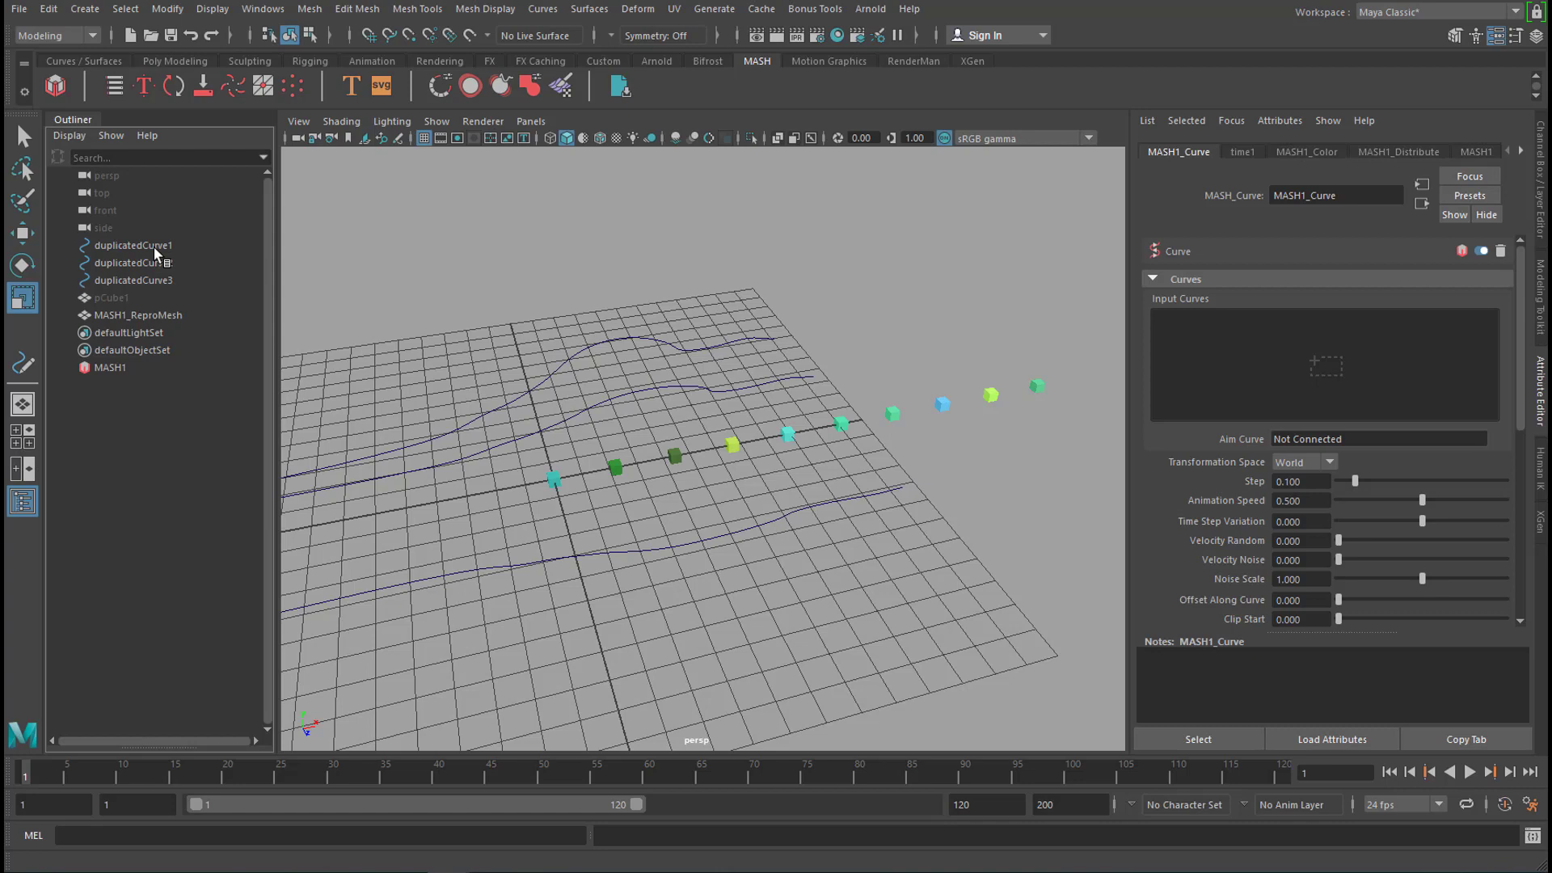
middle_drag(154, 246, 875, 345)
middle_drag(252, 326, 163, 260)
middle_drag(155, 250, 380, 254)
middle_drag(1229, 377, 1230, 376)
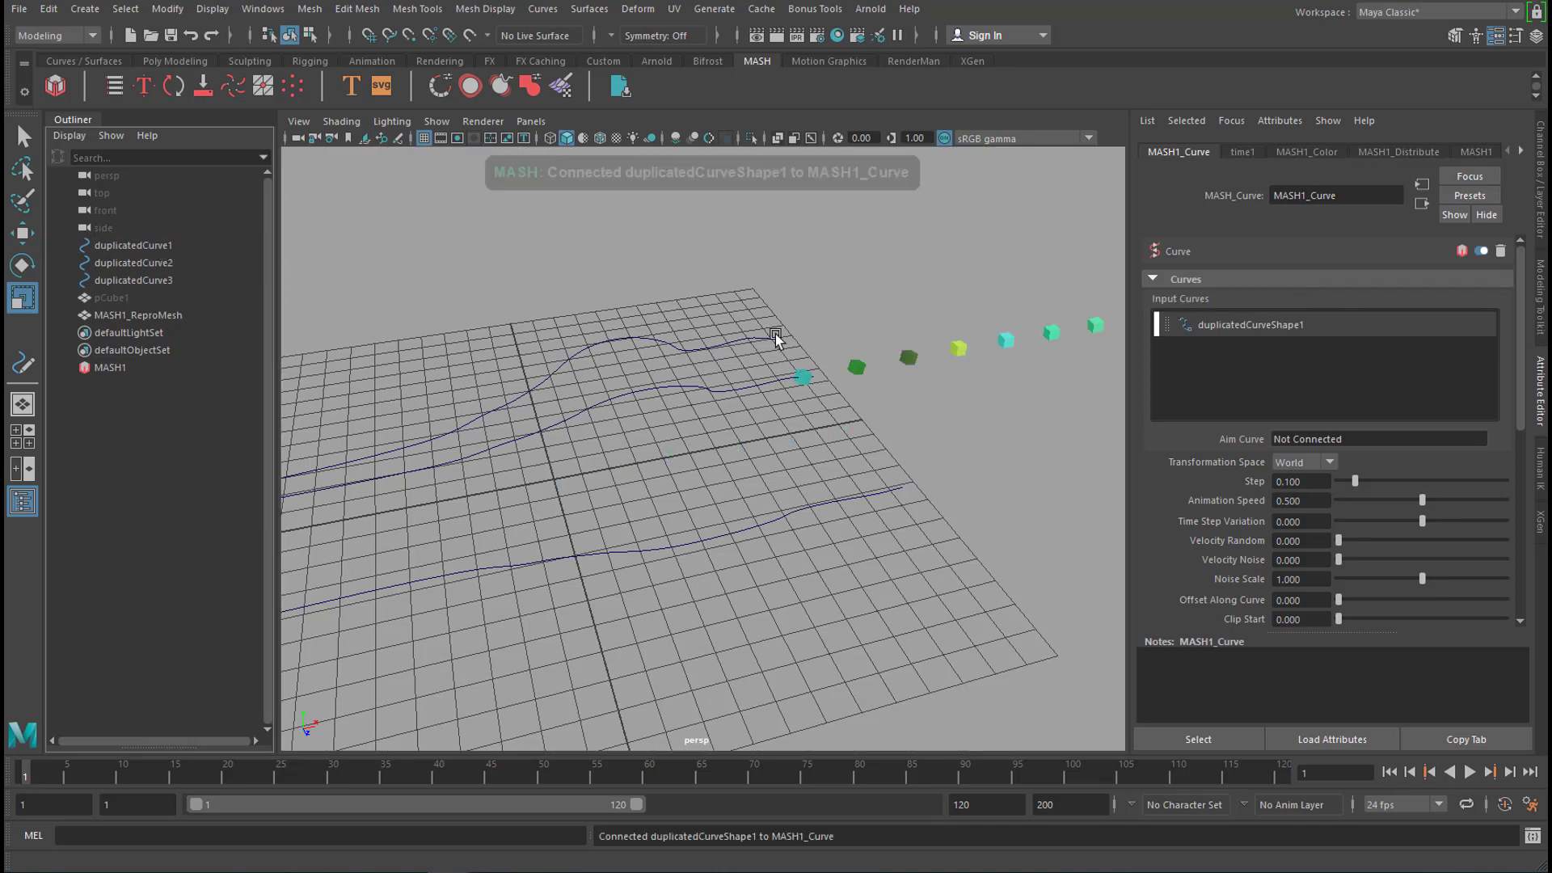
Connect duplicatedCurve2 and duplicatedCurve3 as further input curves of MASH1_Curve.
middle_drag(126, 267, 858, 320)
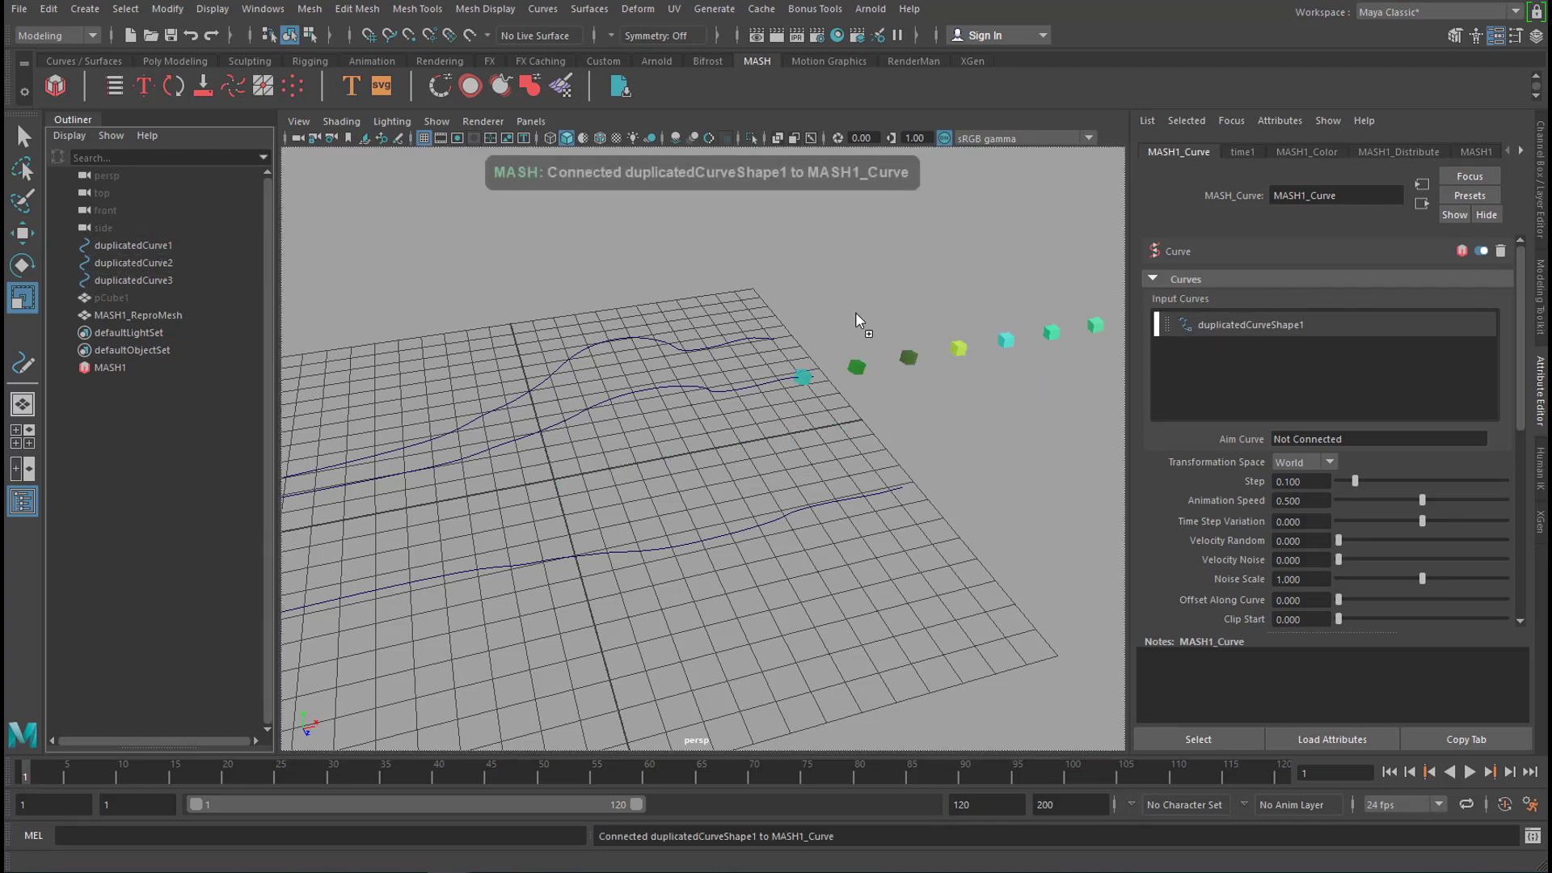
middle_drag(1189, 363, 1188, 363)
middle_drag(162, 280, 1213, 401)
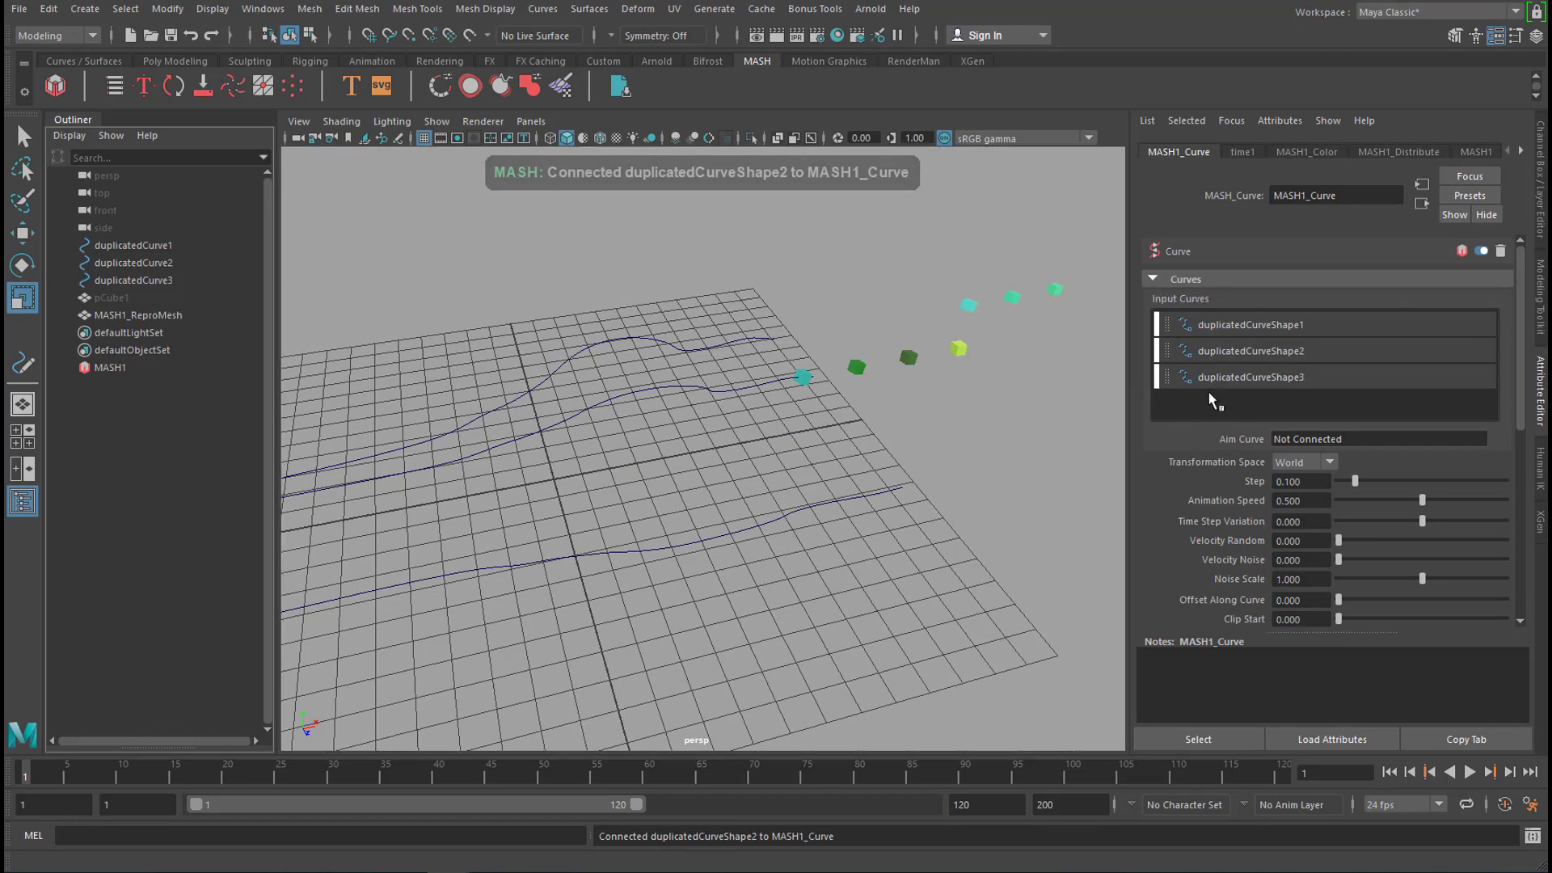
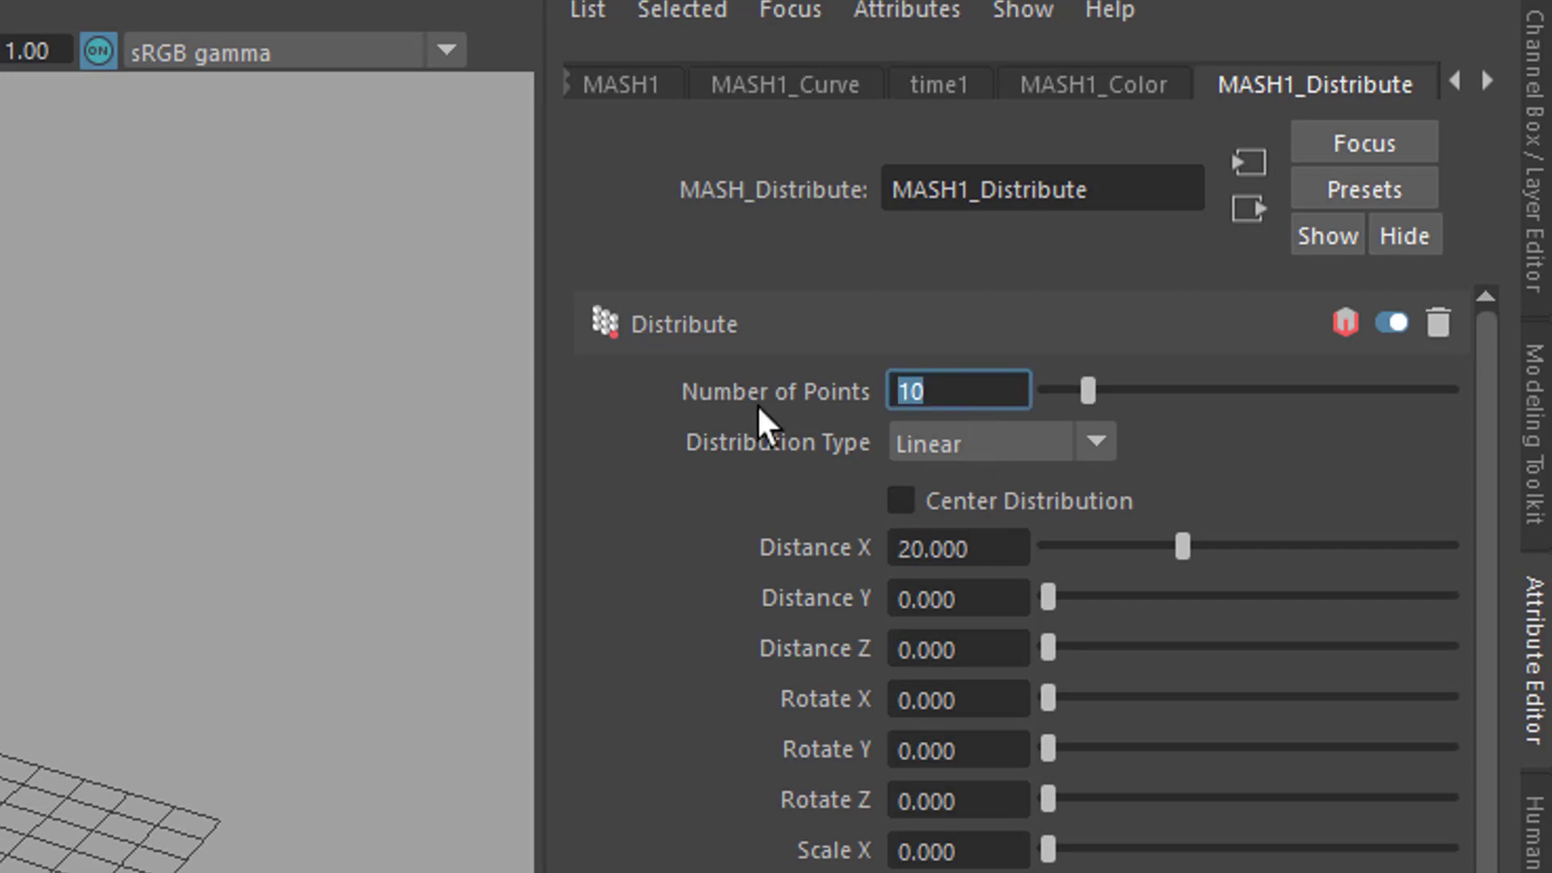
Set the number of points on MASH1_Distribute to 50.
text(50)
key(Return)
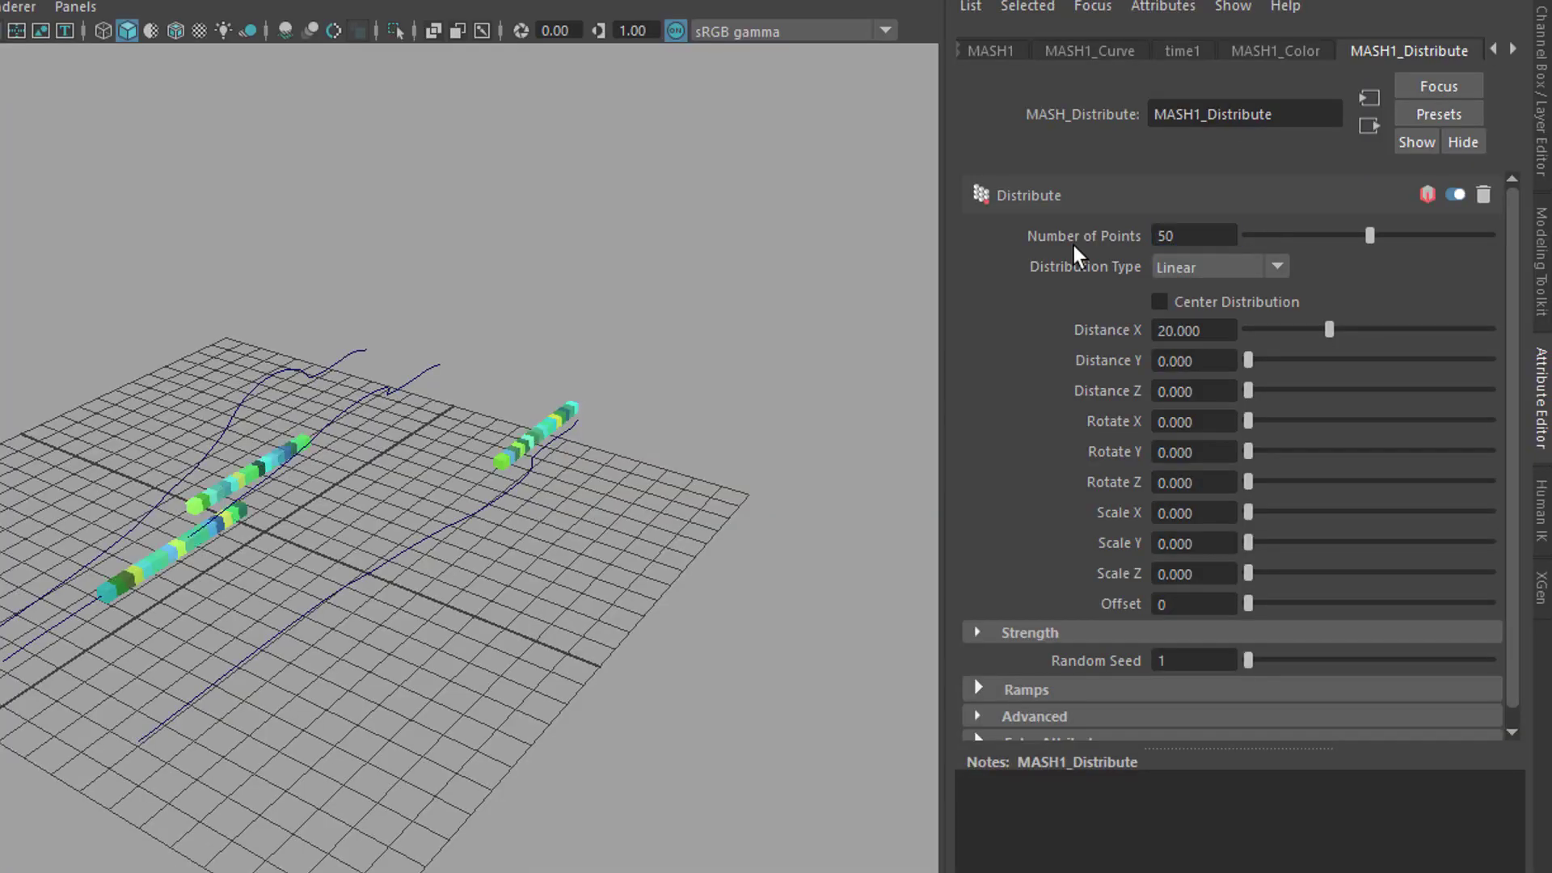
alt+drag(601, 517, 712, 558)
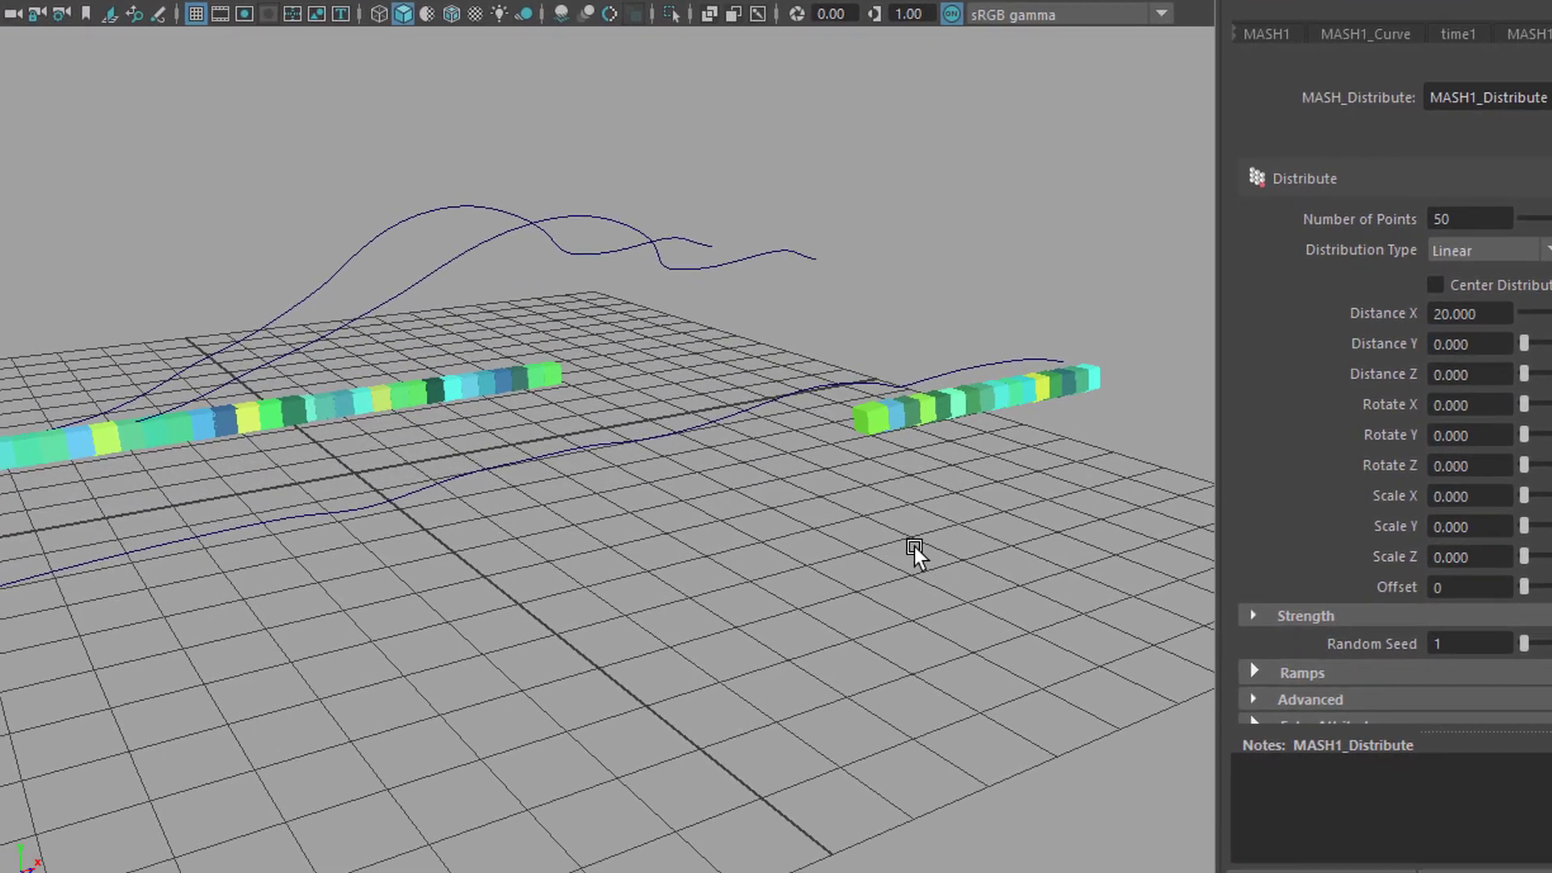
alt+drag(914, 546, 962, 570)
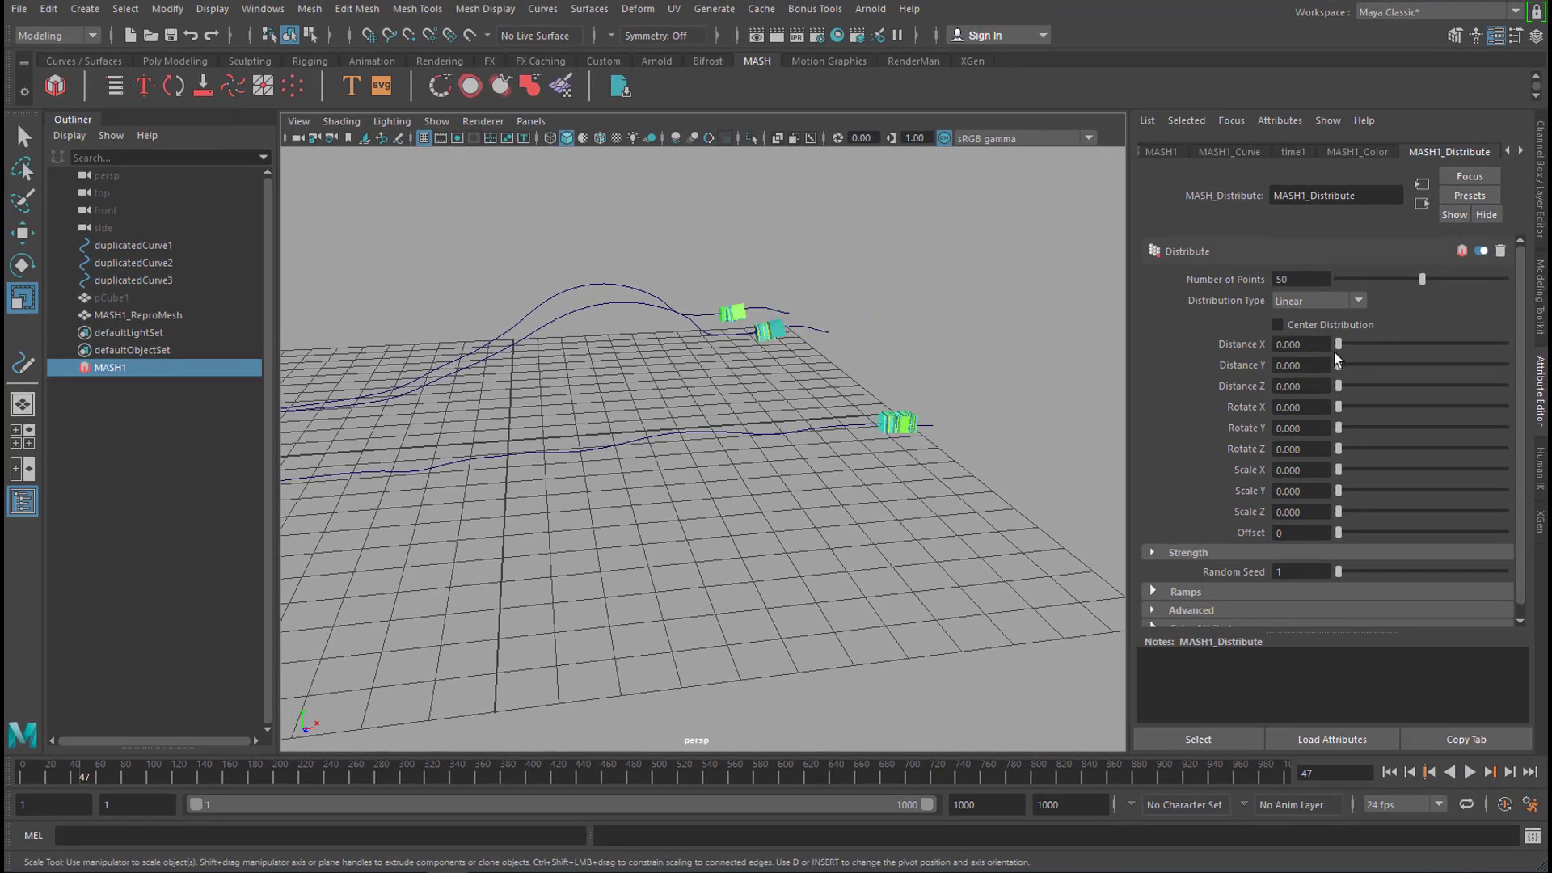
alt+drag(762, 661, 1055, 376)
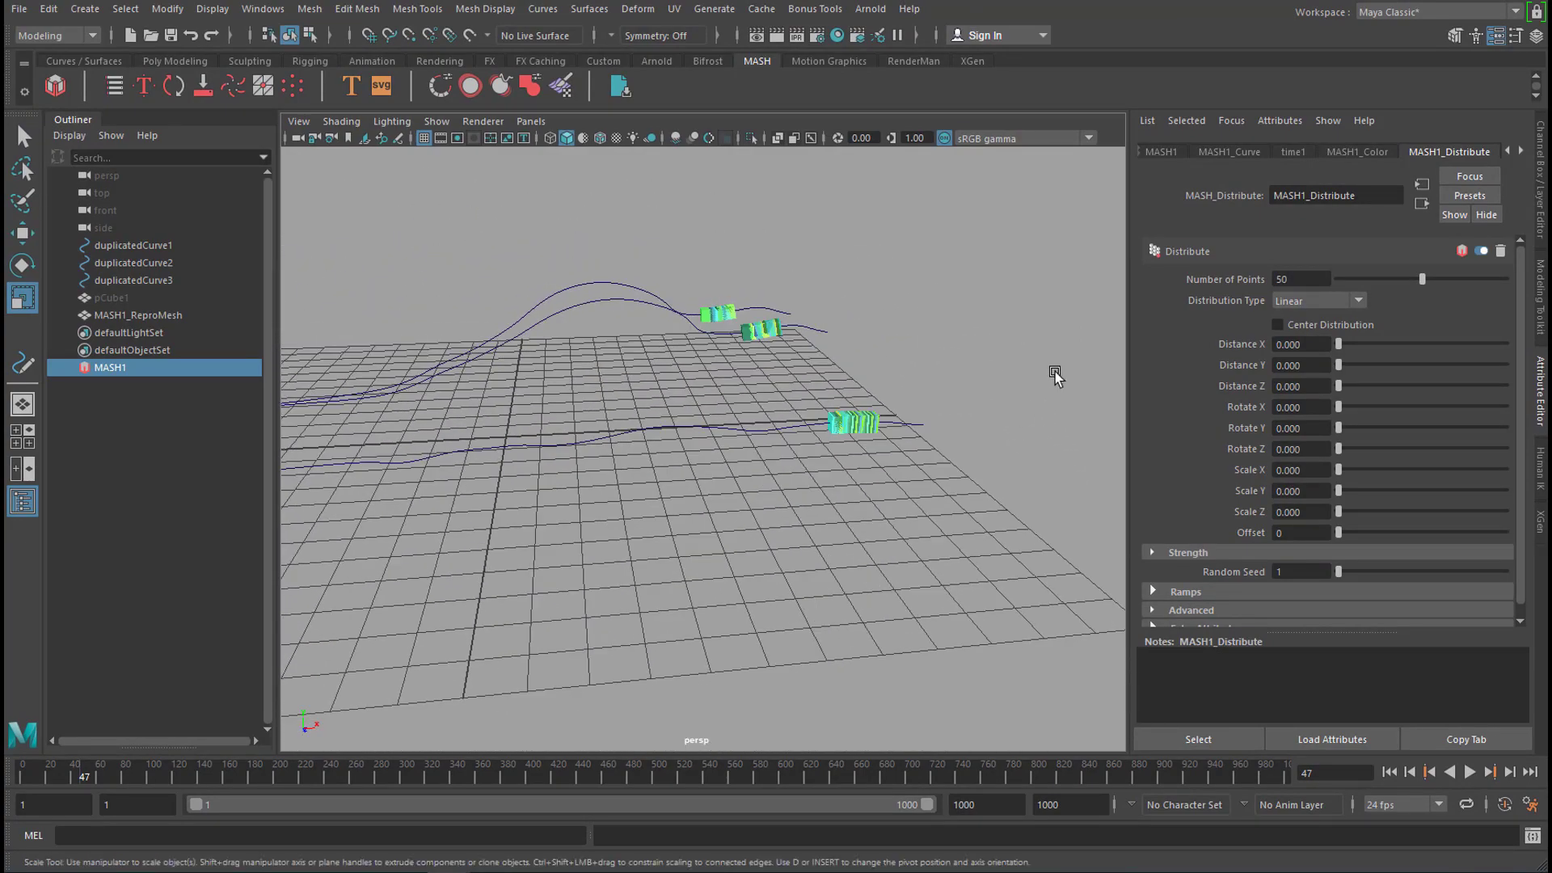
Set the Step value of MASH1_Curve to 1.000 to spread the cubes along the curves.
click(1234, 153)
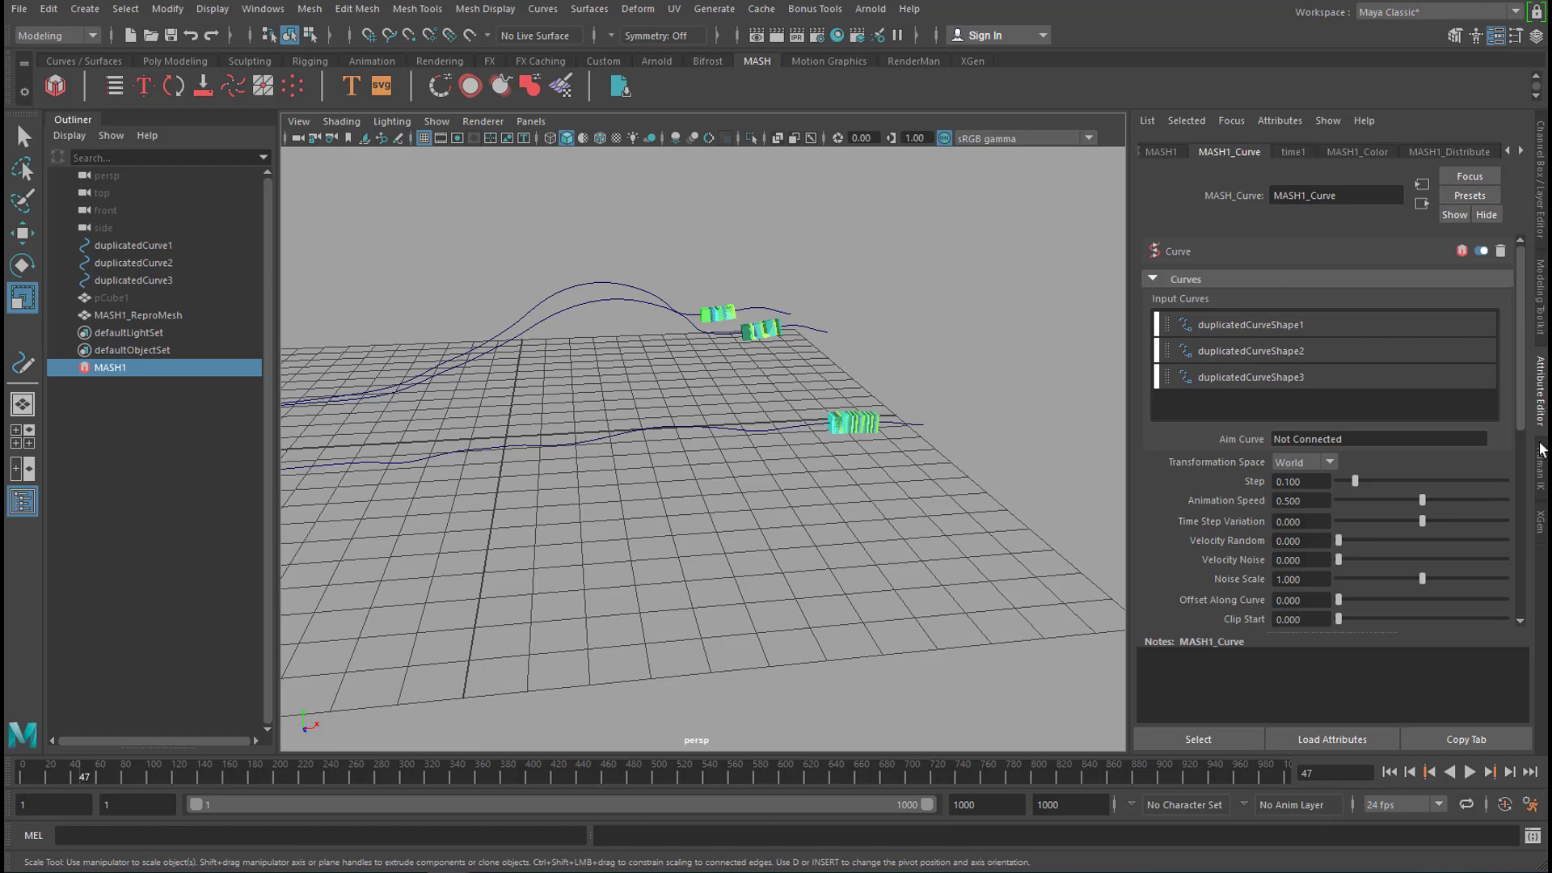
drag(1520, 412, 1528, 491)
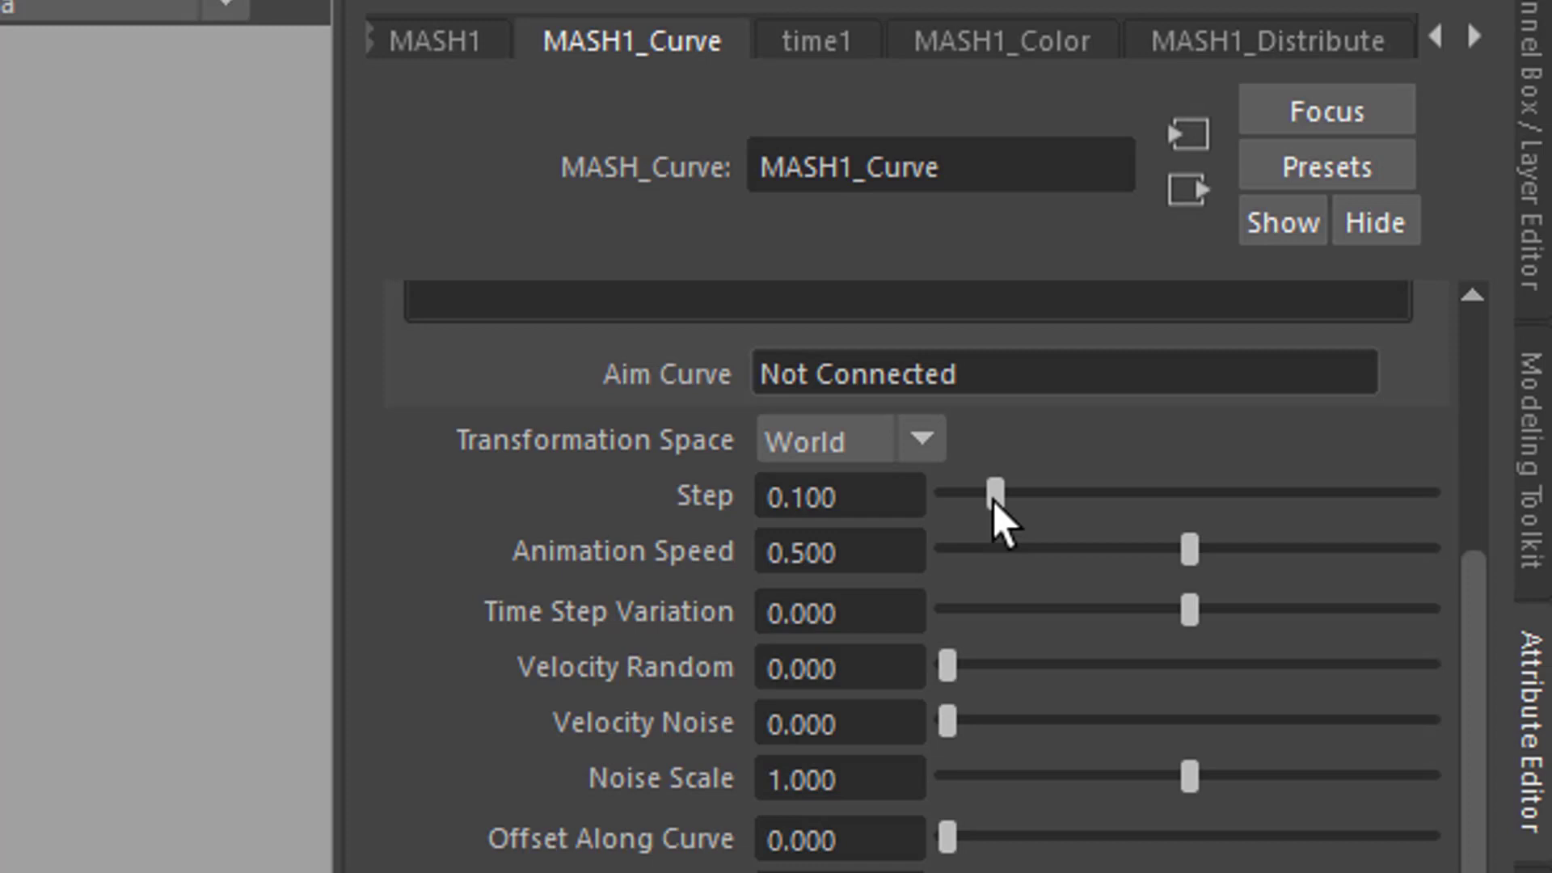
drag(994, 499, 956, 514)
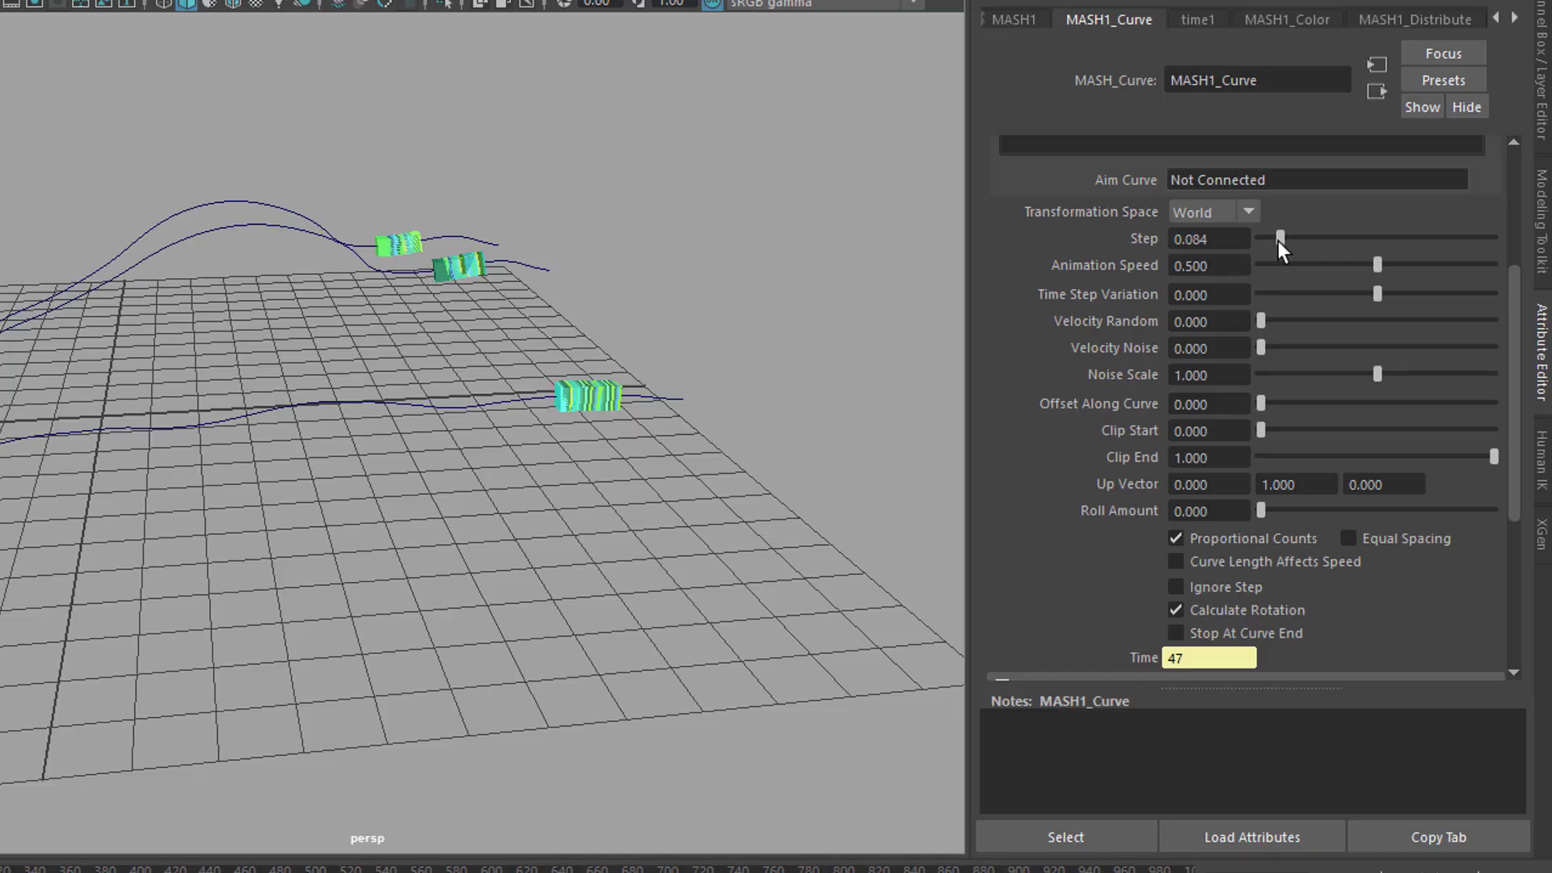
drag(1263, 246, 1256, 251)
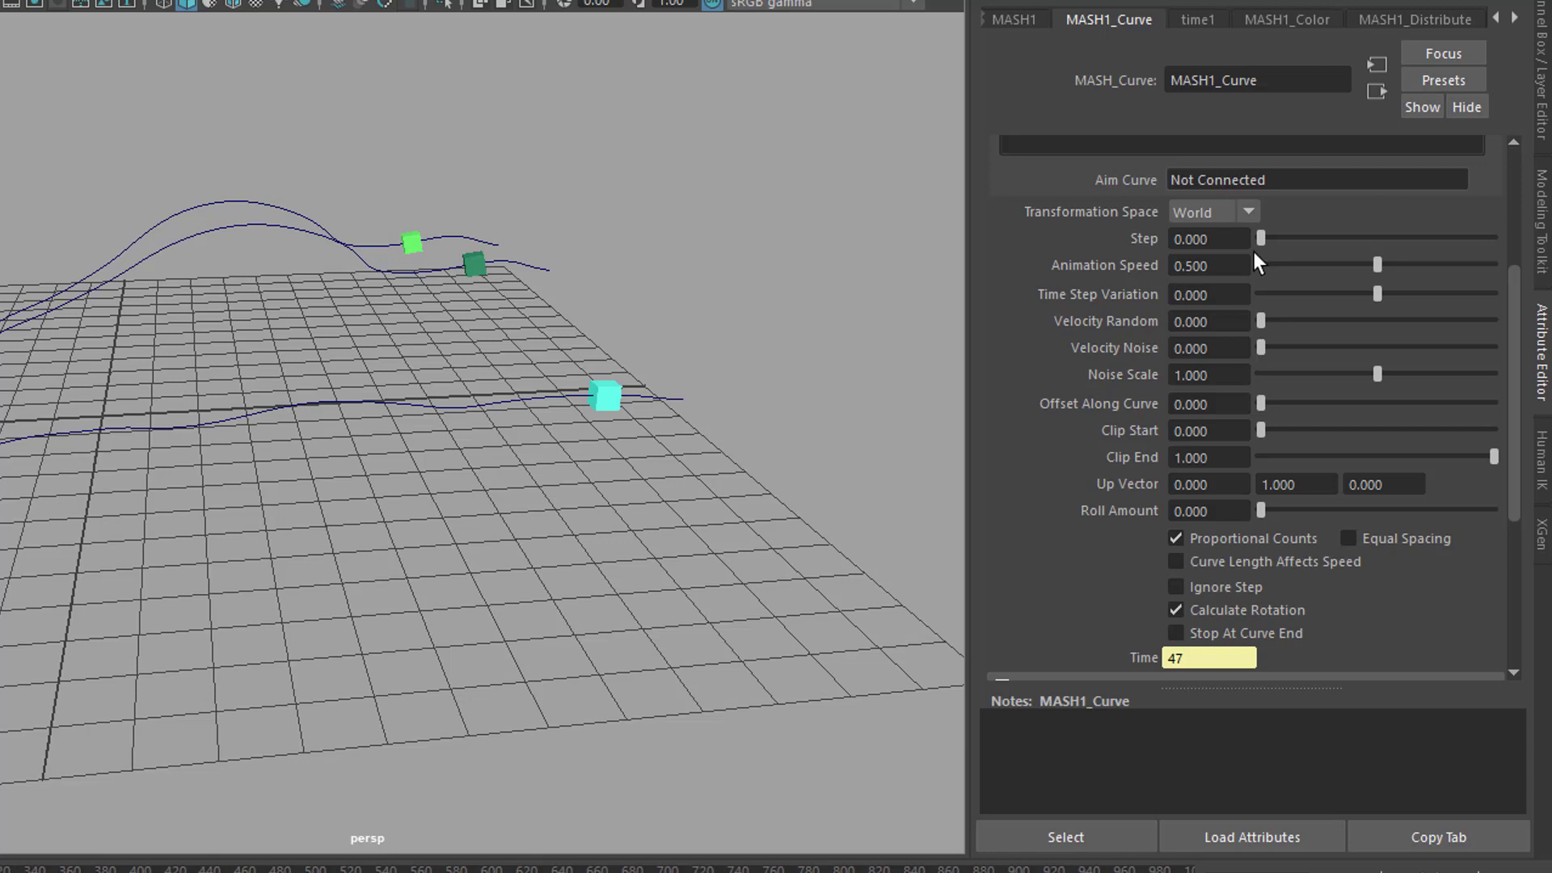
drag(1253, 250, 1322, 251)
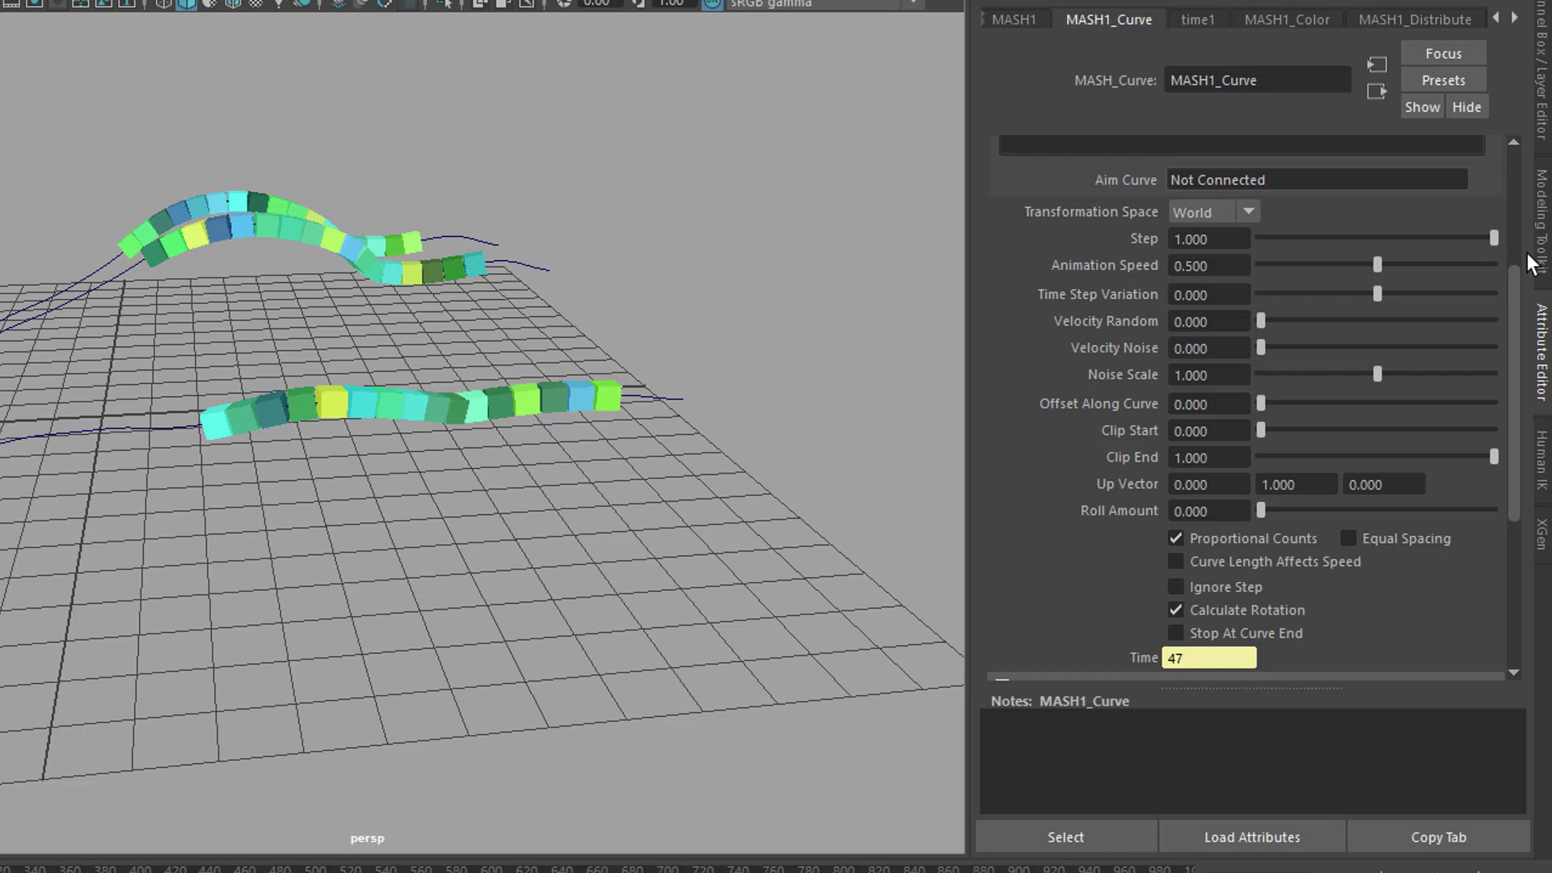
Play the animation and examine from several angles how the cubes travel along the three curves.
alt+drag(506, 572, 609, 624)
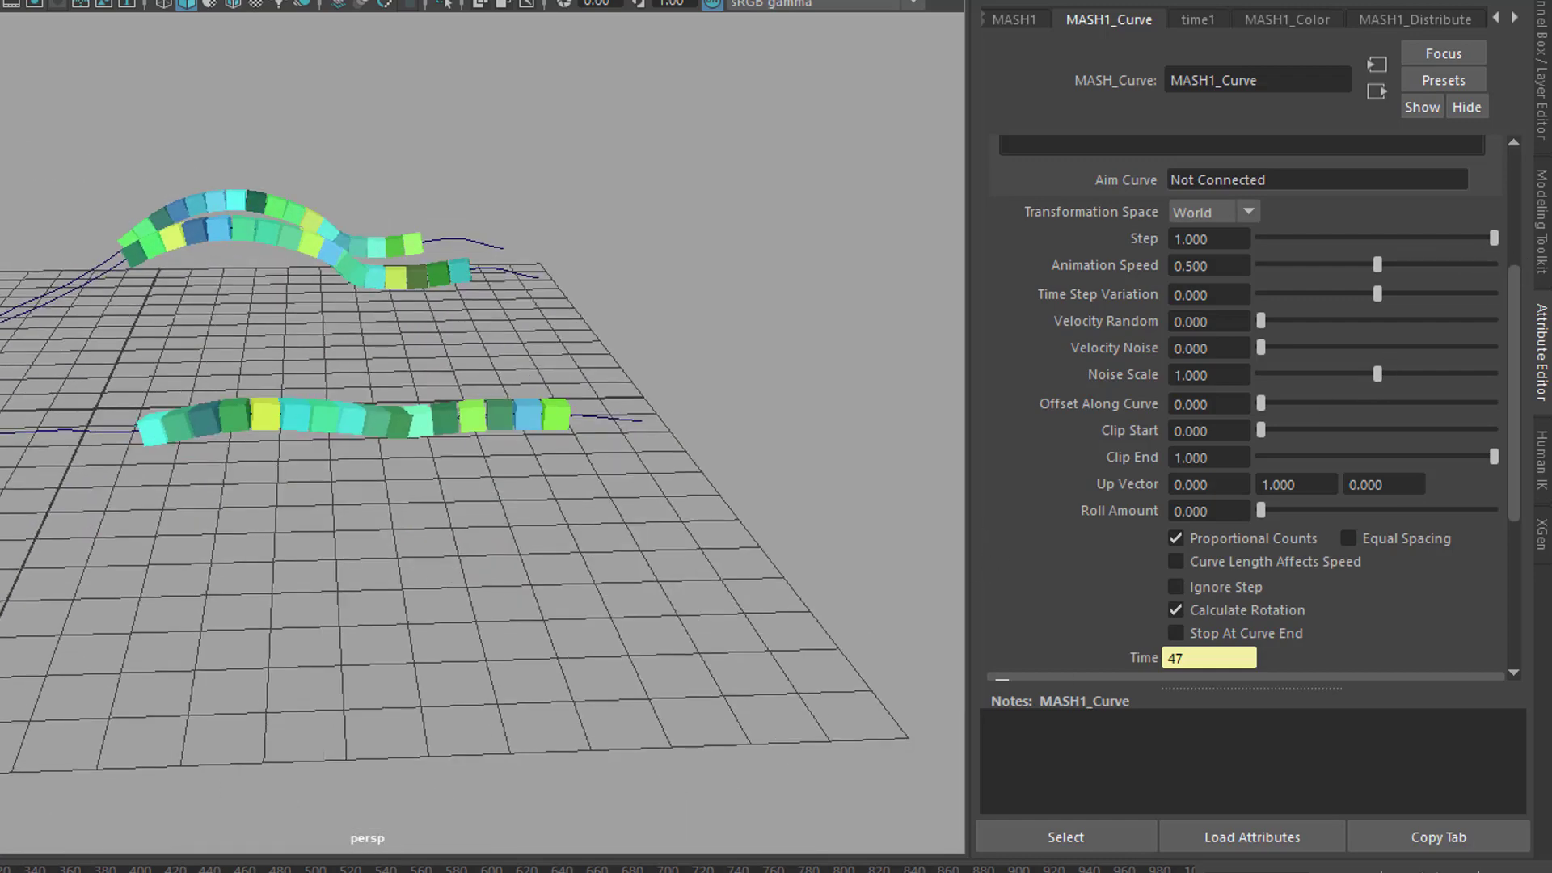
alt+right_drag(971, 740, 337, 653)
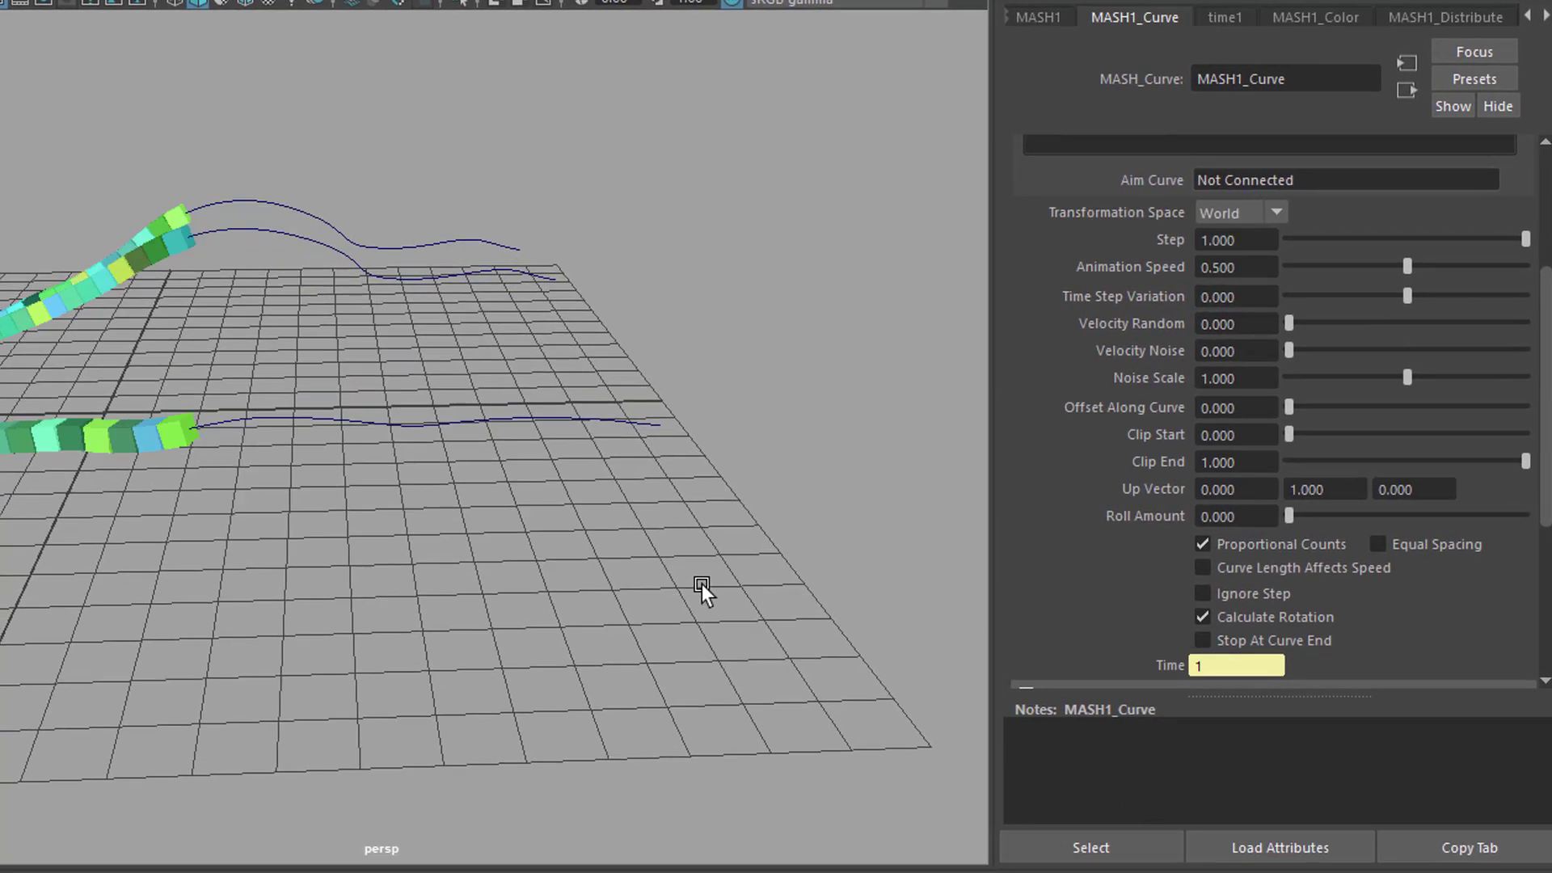
alt+drag(362, 668, 439, 622)
alt+drag(527, 663, 668, 626)
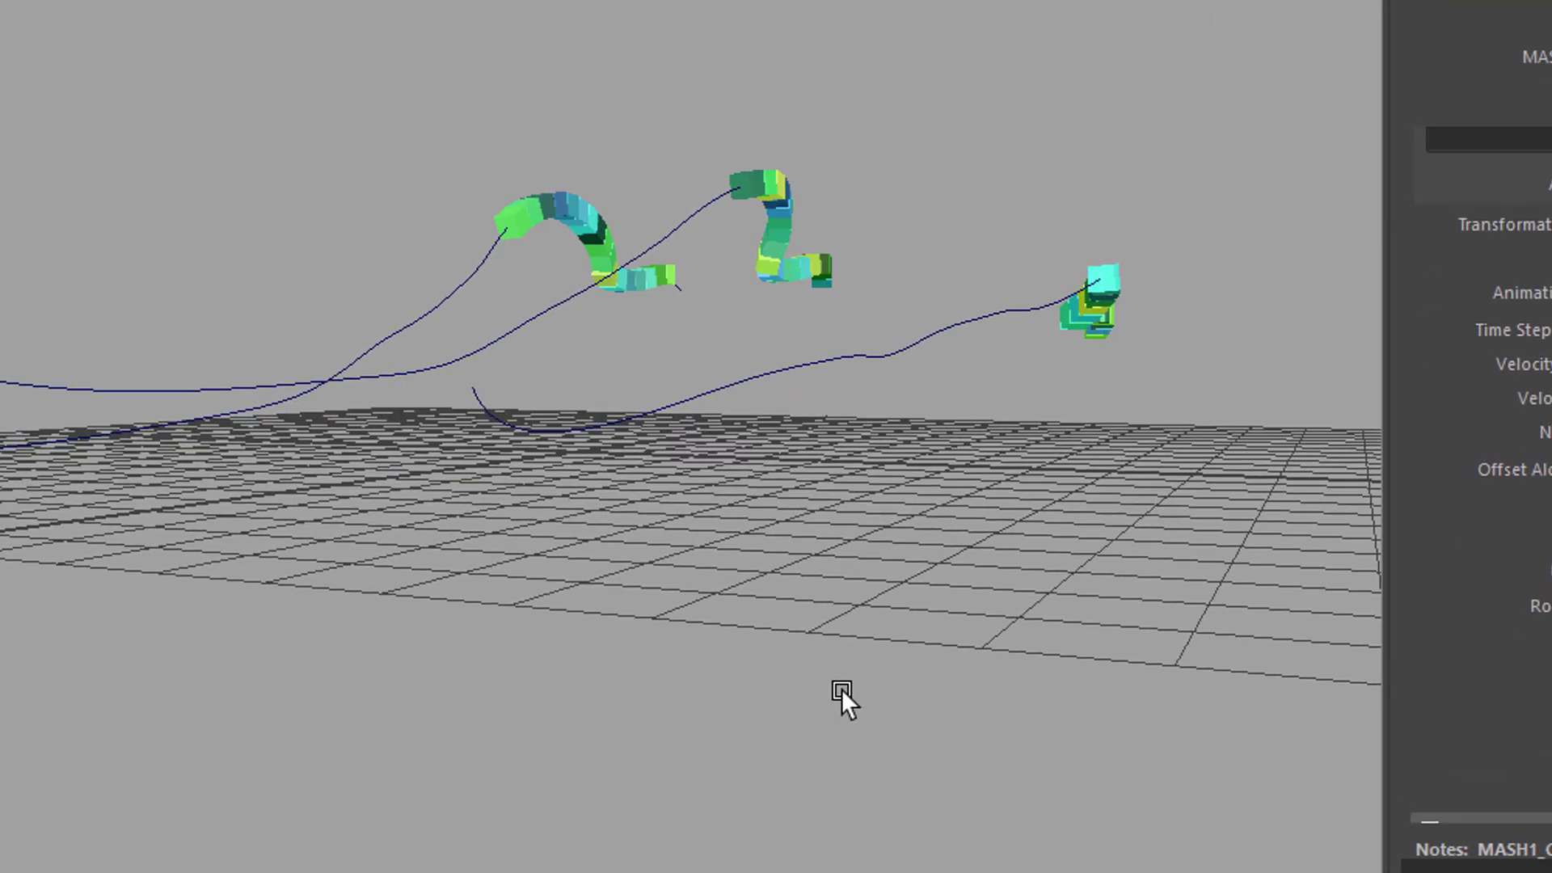
alt+drag(841, 689, 1116, 839)
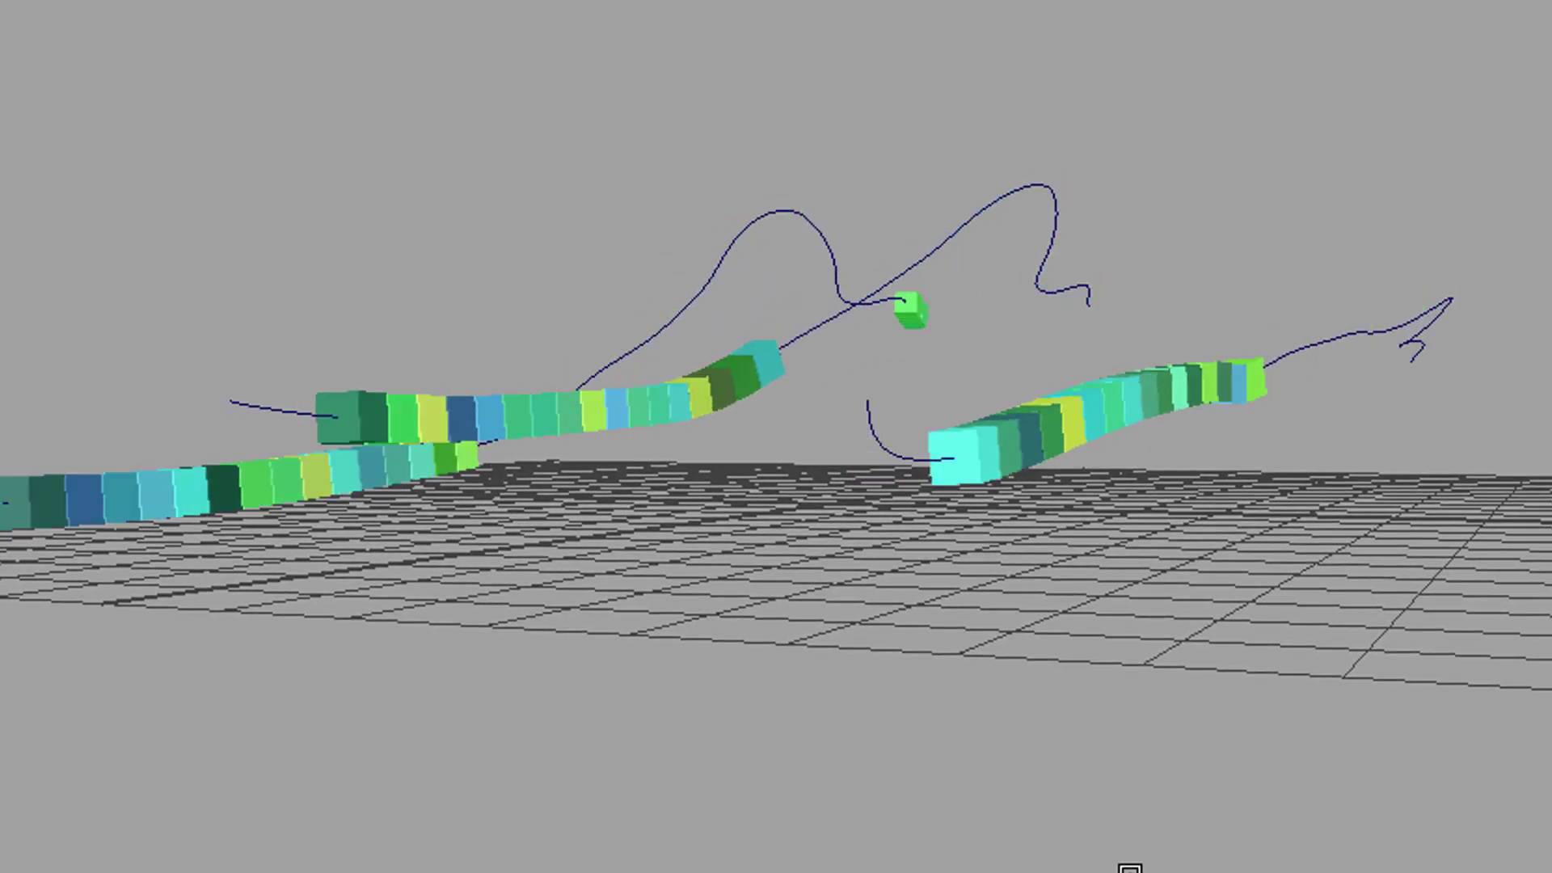
alt+drag(1123, 841, 1165, 845)
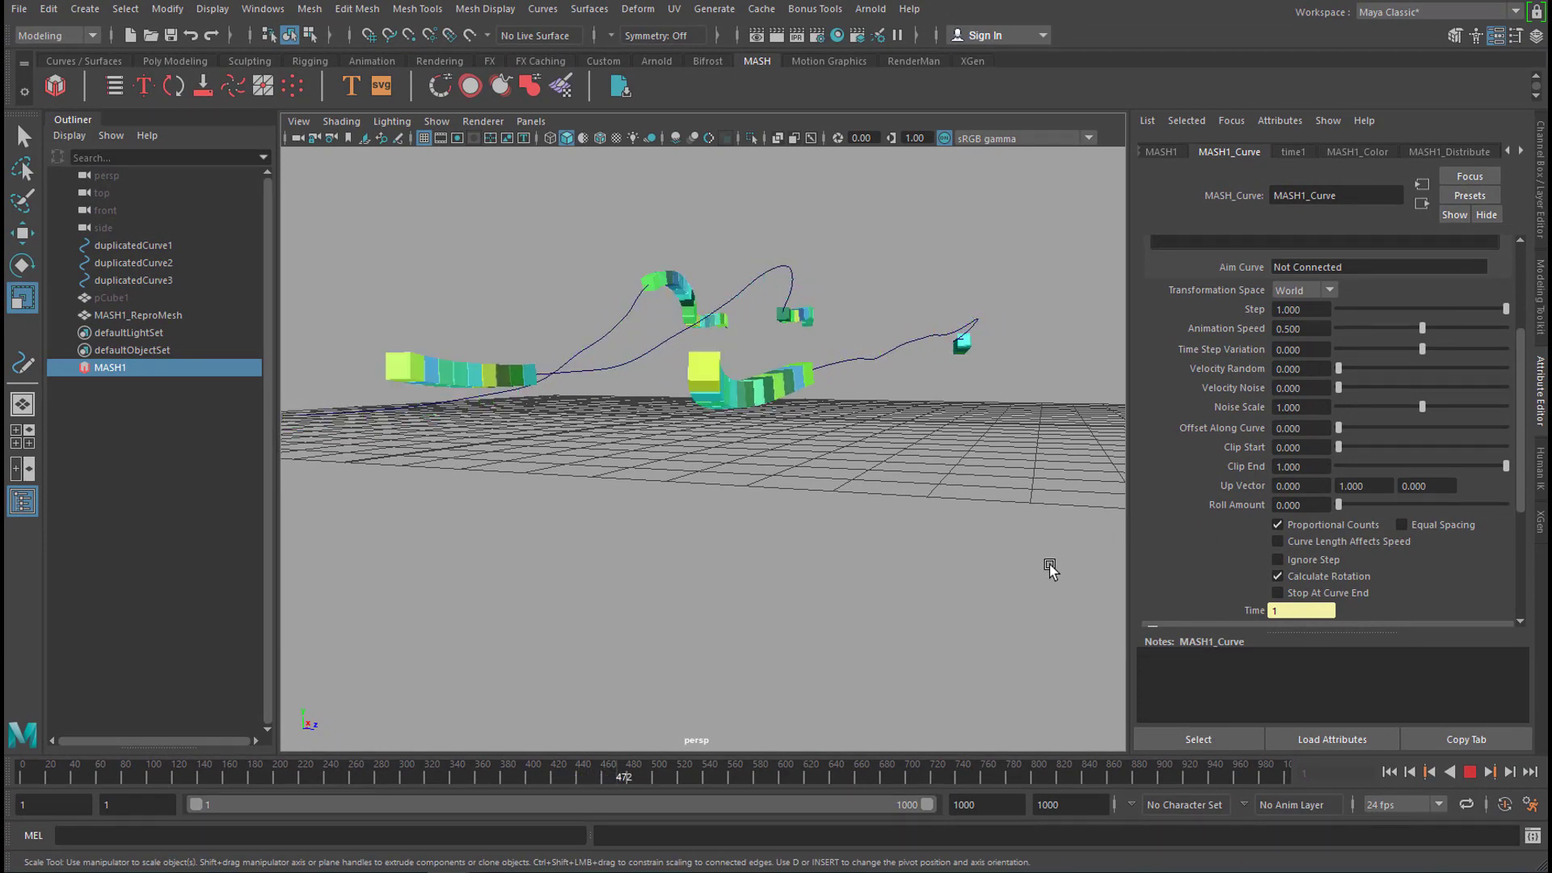
alt+drag(930, 602, 934, 627)
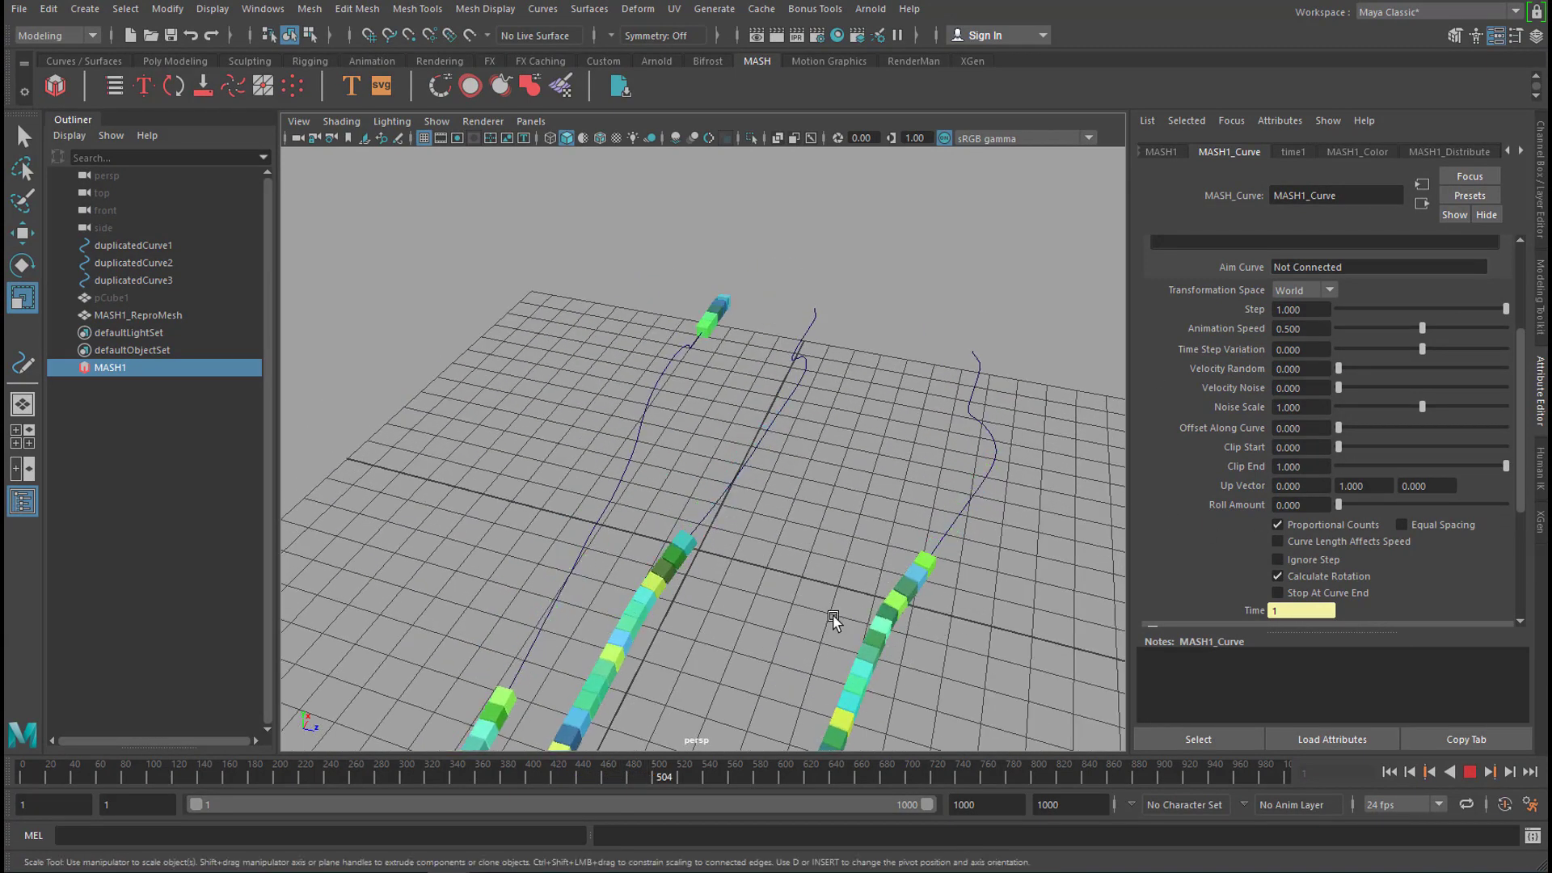
scroll(833, 621, down, 8)
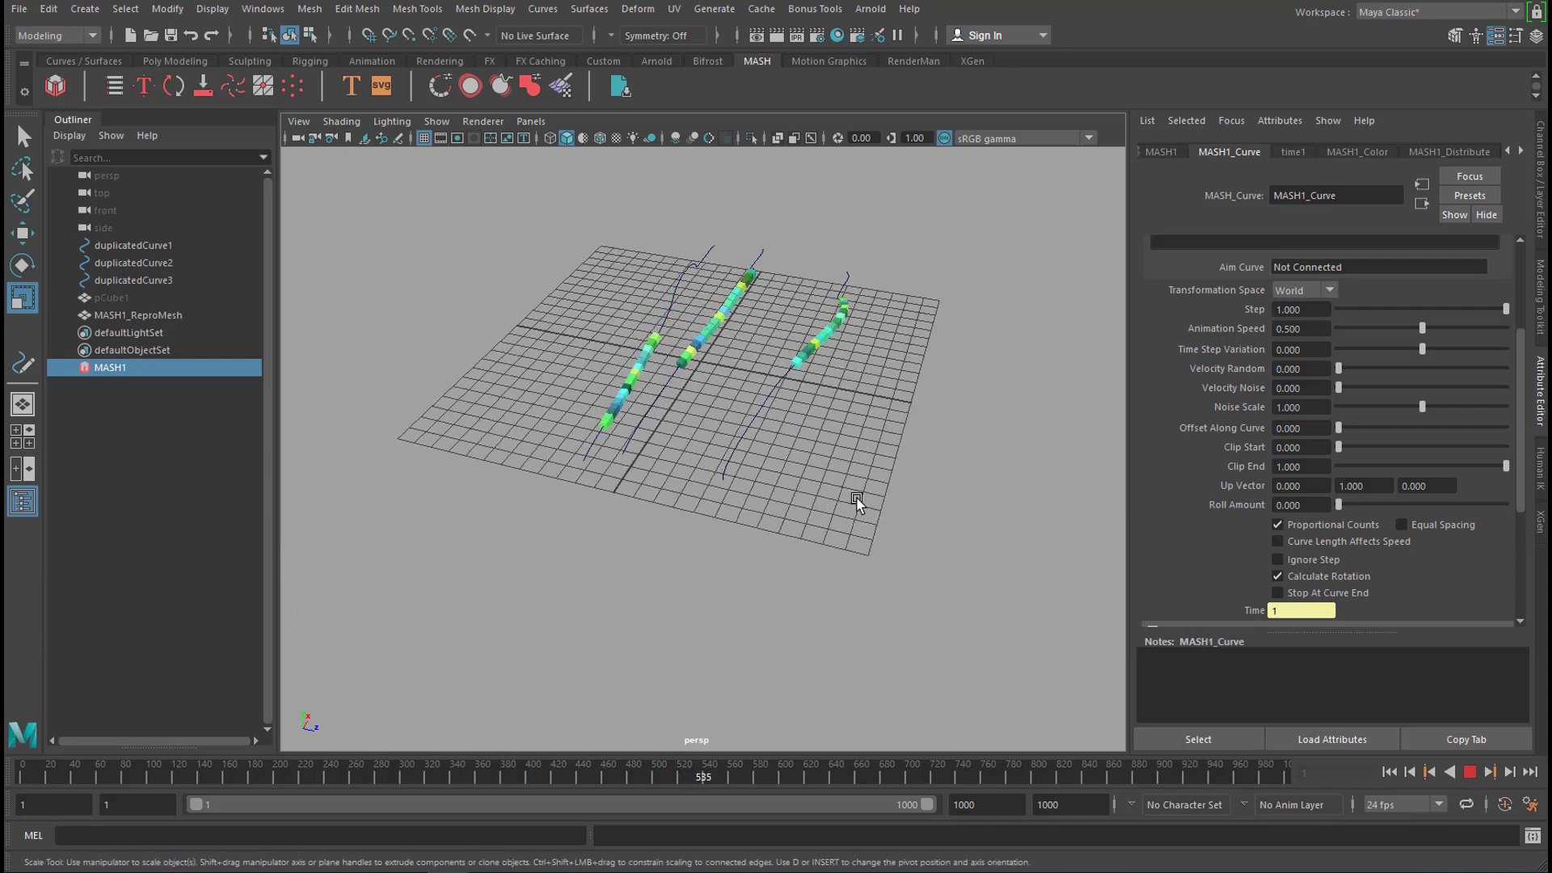
alt+drag(895, 507, 898, 522)
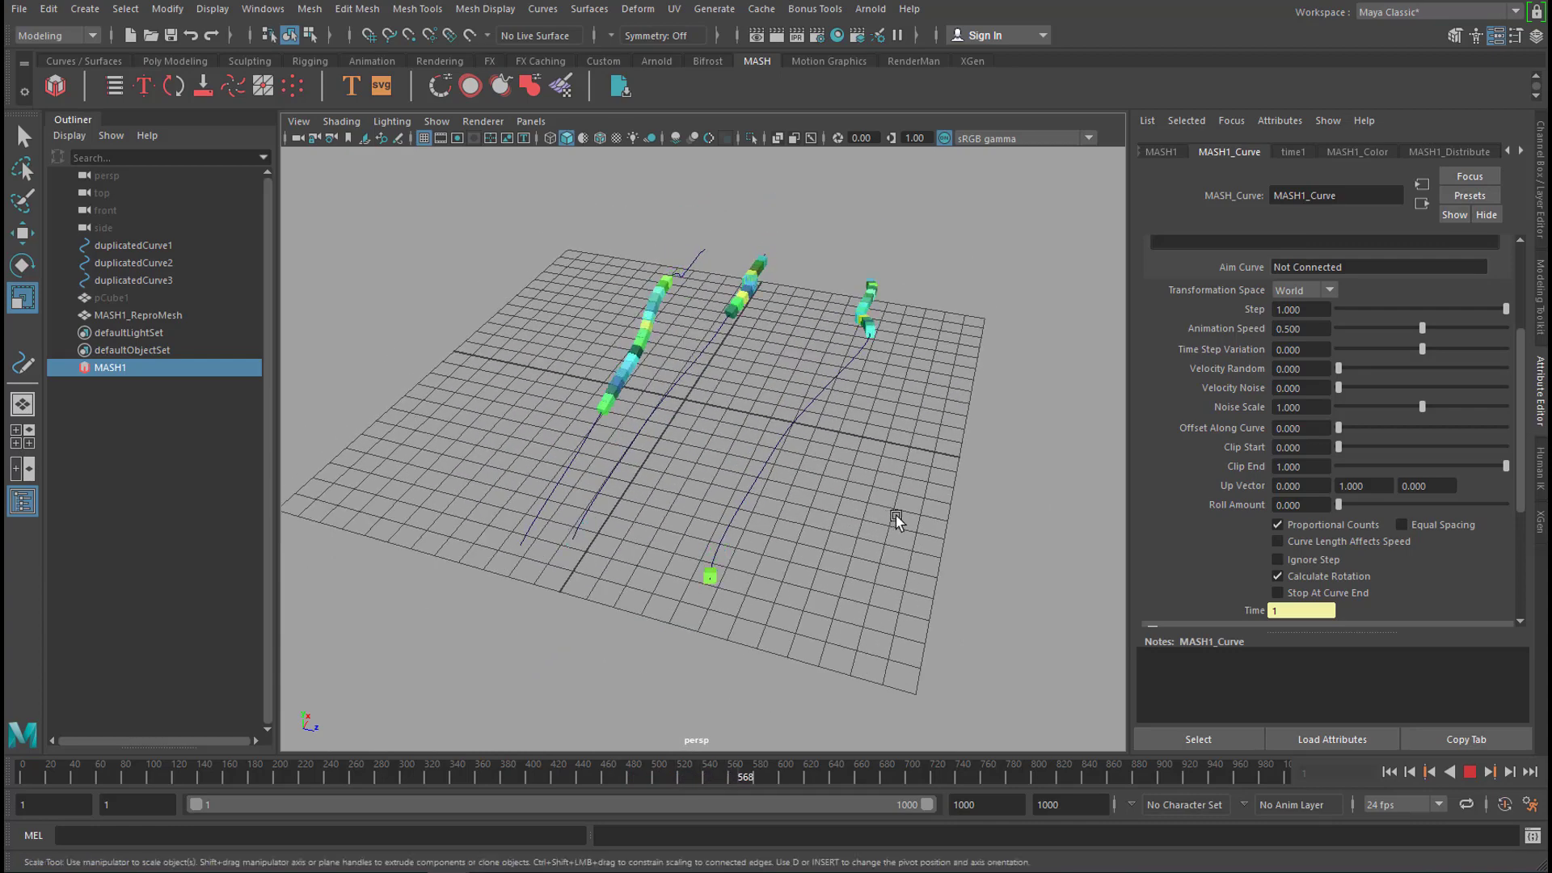